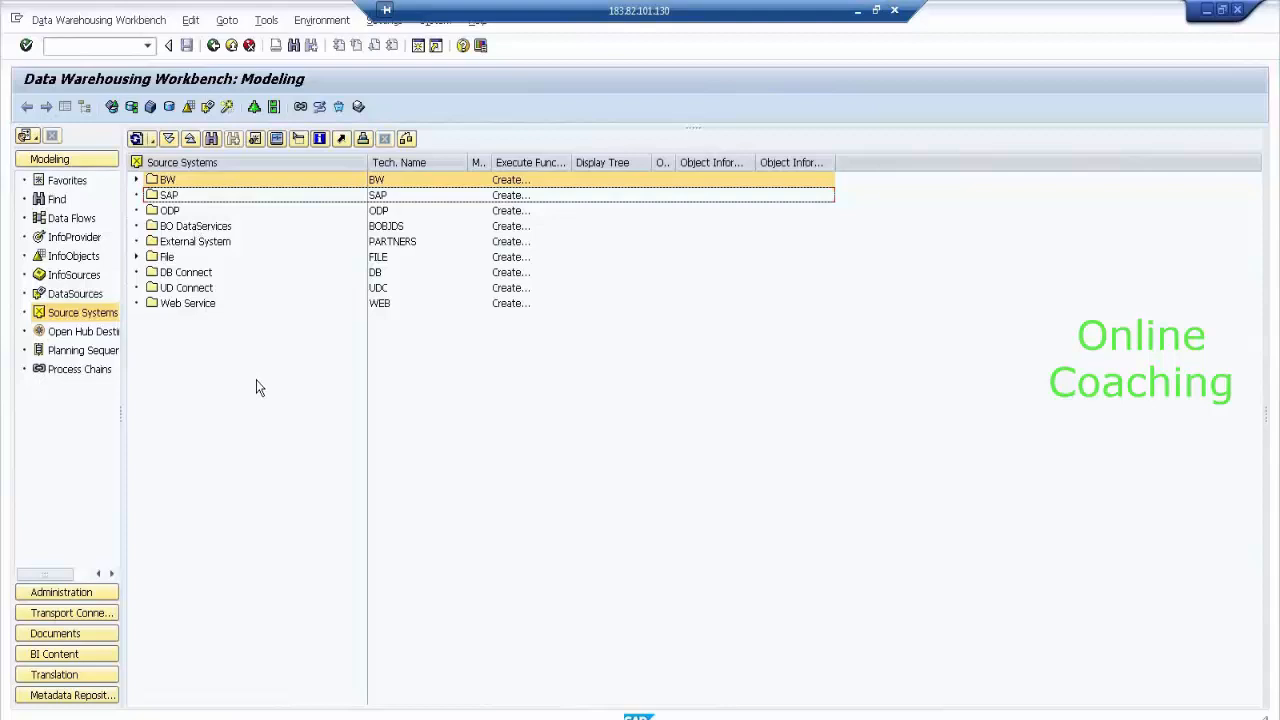
Expand the File source systems and check the connection of FLAT FILE SOURCE SYSTEM (PC_SRI).
{"action": "left_click", "coordinate": [137, 257]}
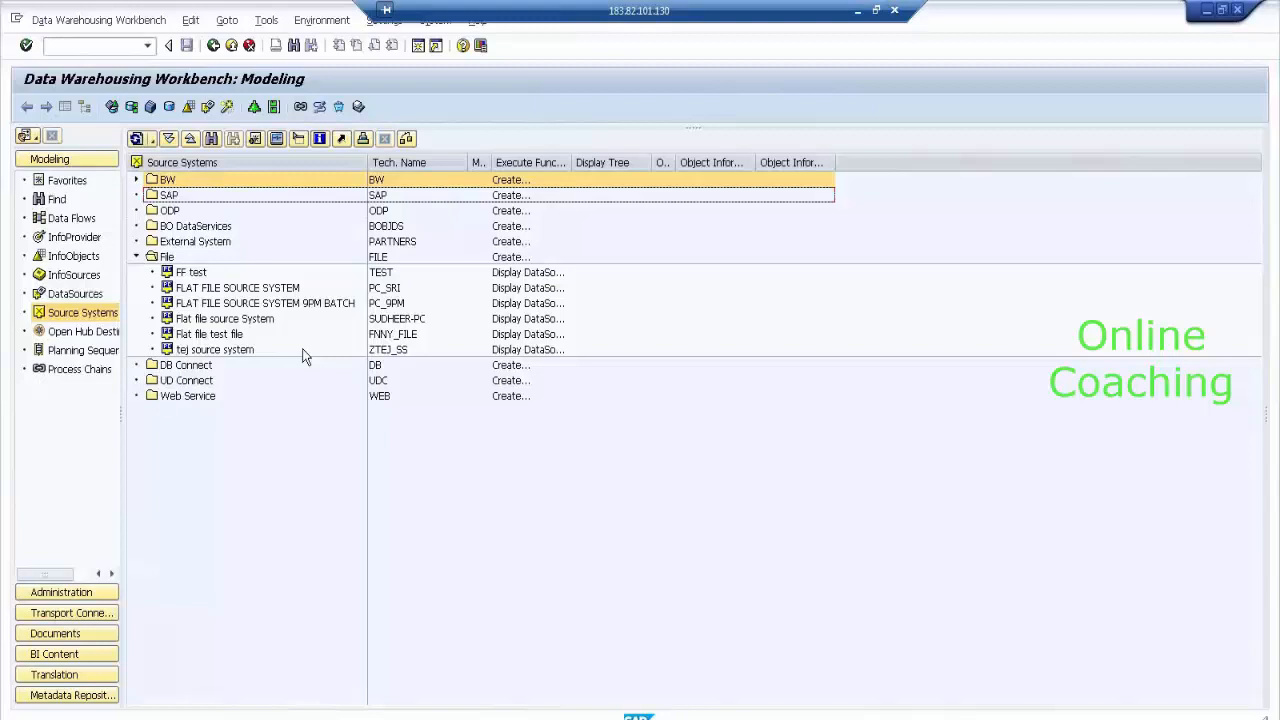
{"action": "left_click", "coordinate": [292, 291]}
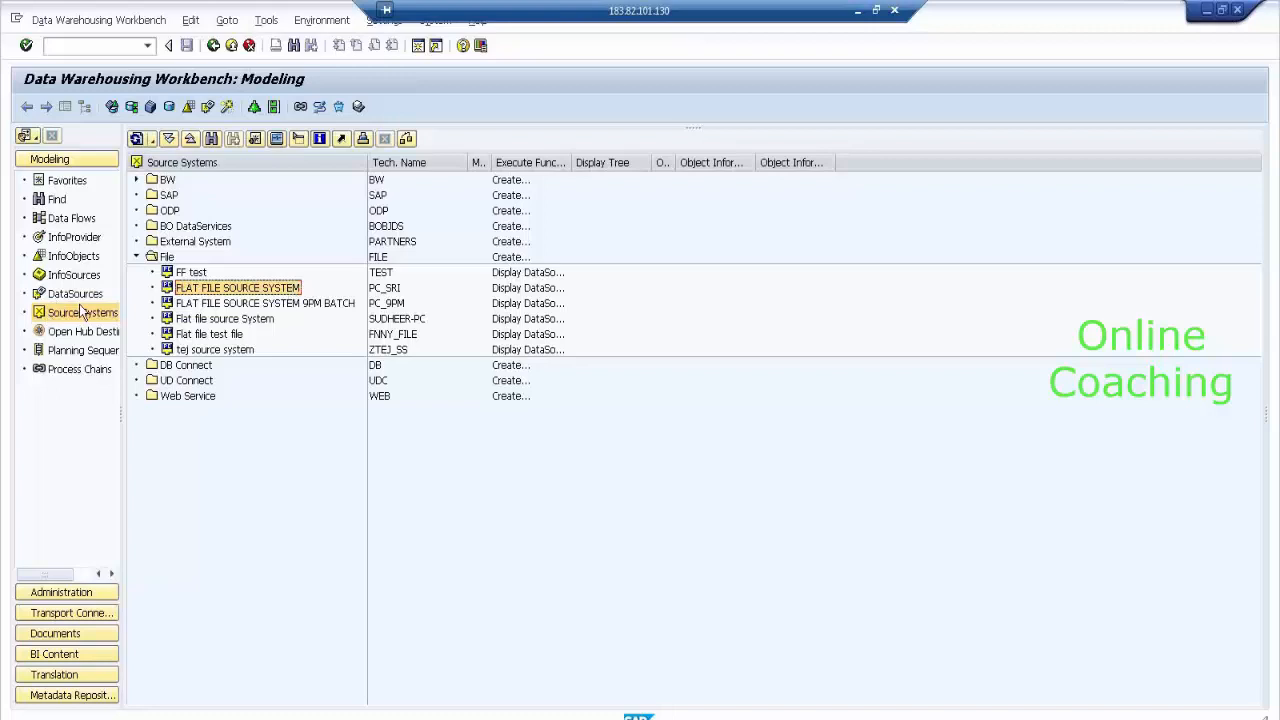
{"action": "right_click", "coordinate": [284, 290]}
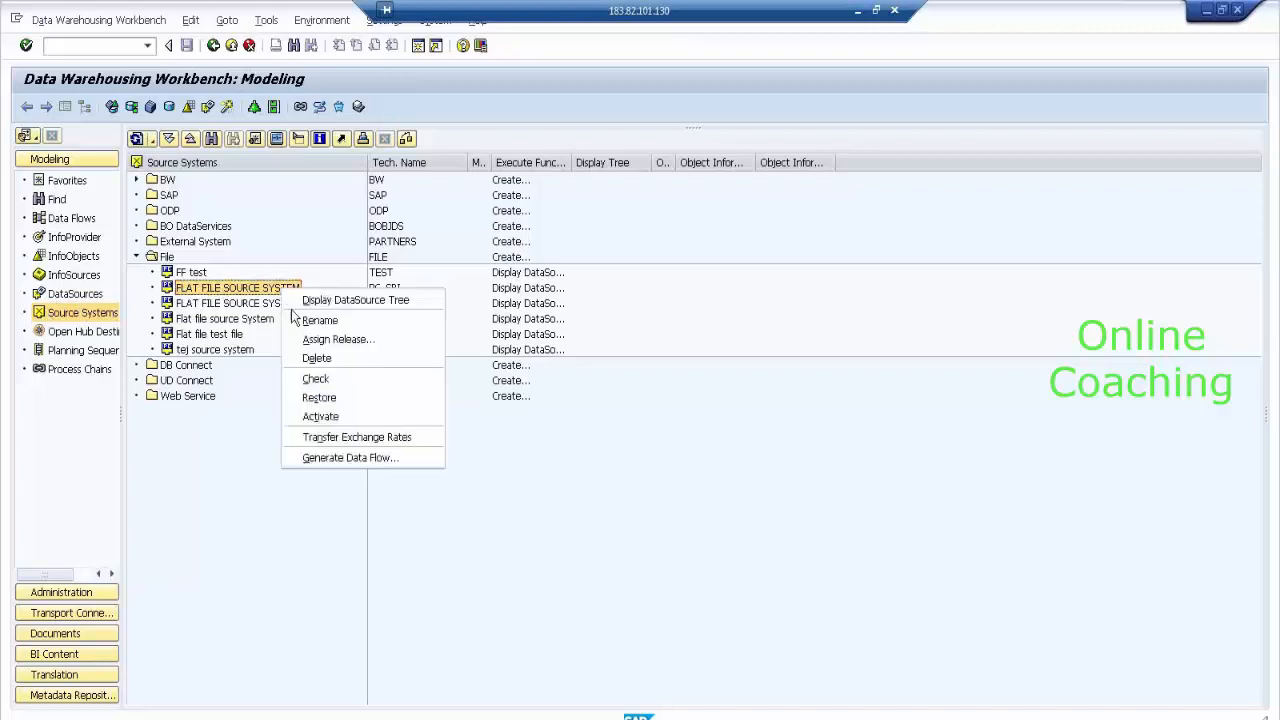
{"action": "left_click", "coordinate": [337, 378]}
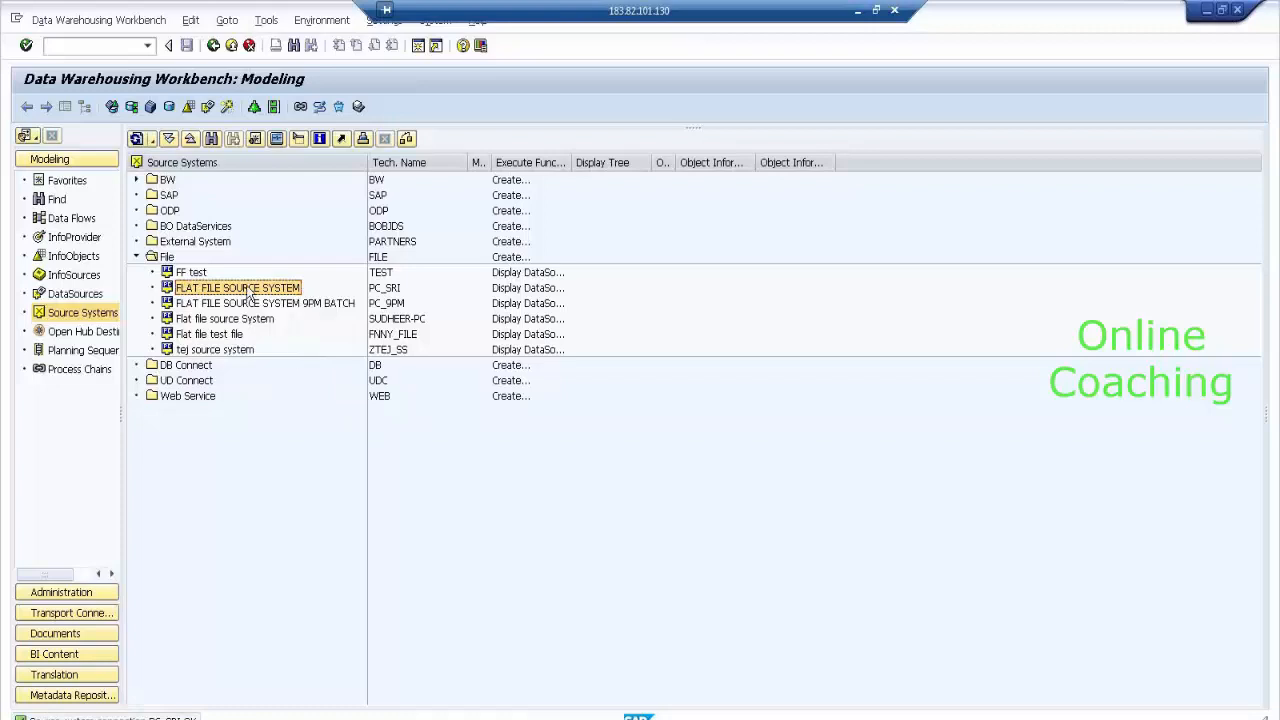
Show the InfoObjects tree and look through the catalogs under INFOAREA FOR 9PM CLASS.
{"action": "left_click", "coordinate": [80, 256]}
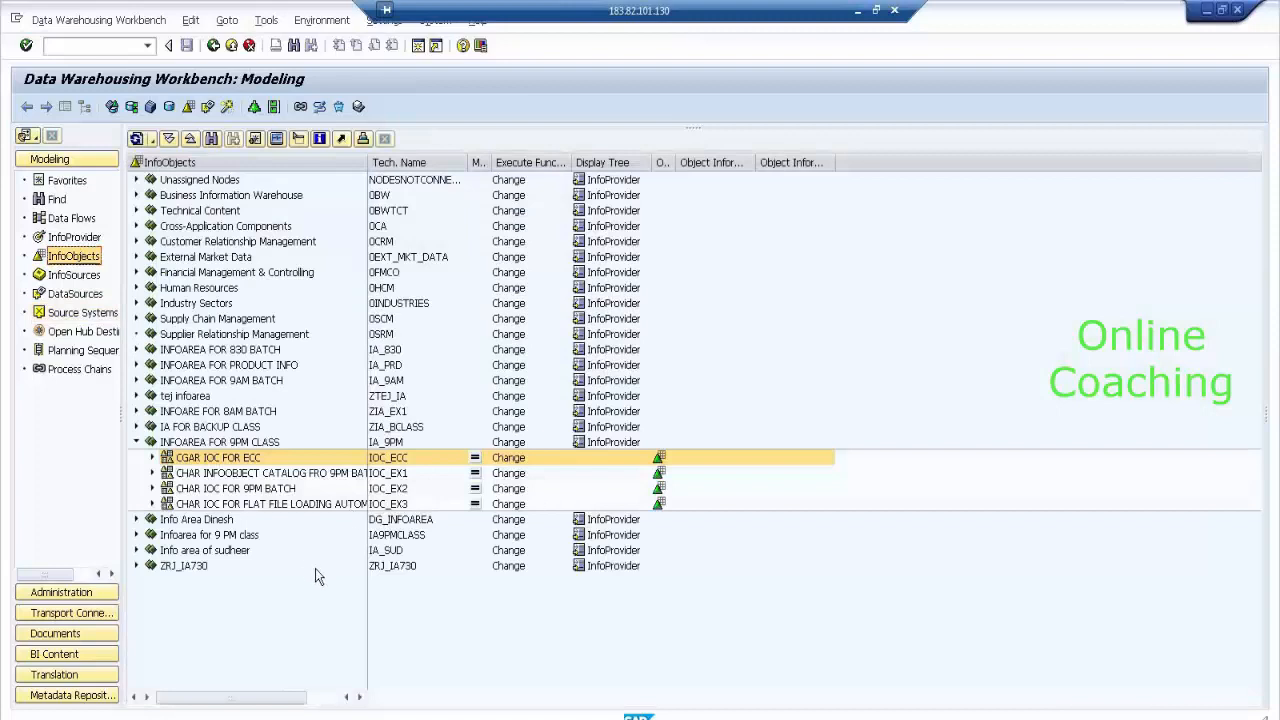
{"action": "left_click", "coordinate": [136, 443]}
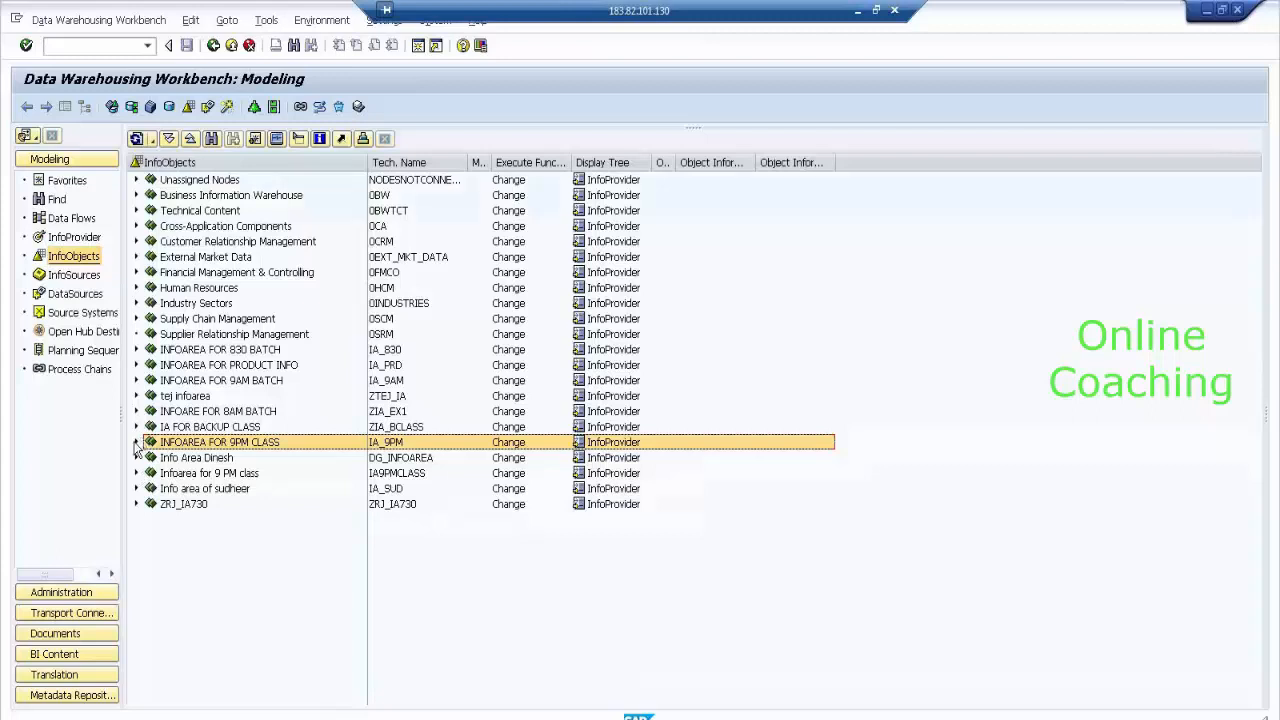
{"action": "left_click", "coordinate": [136, 443]}
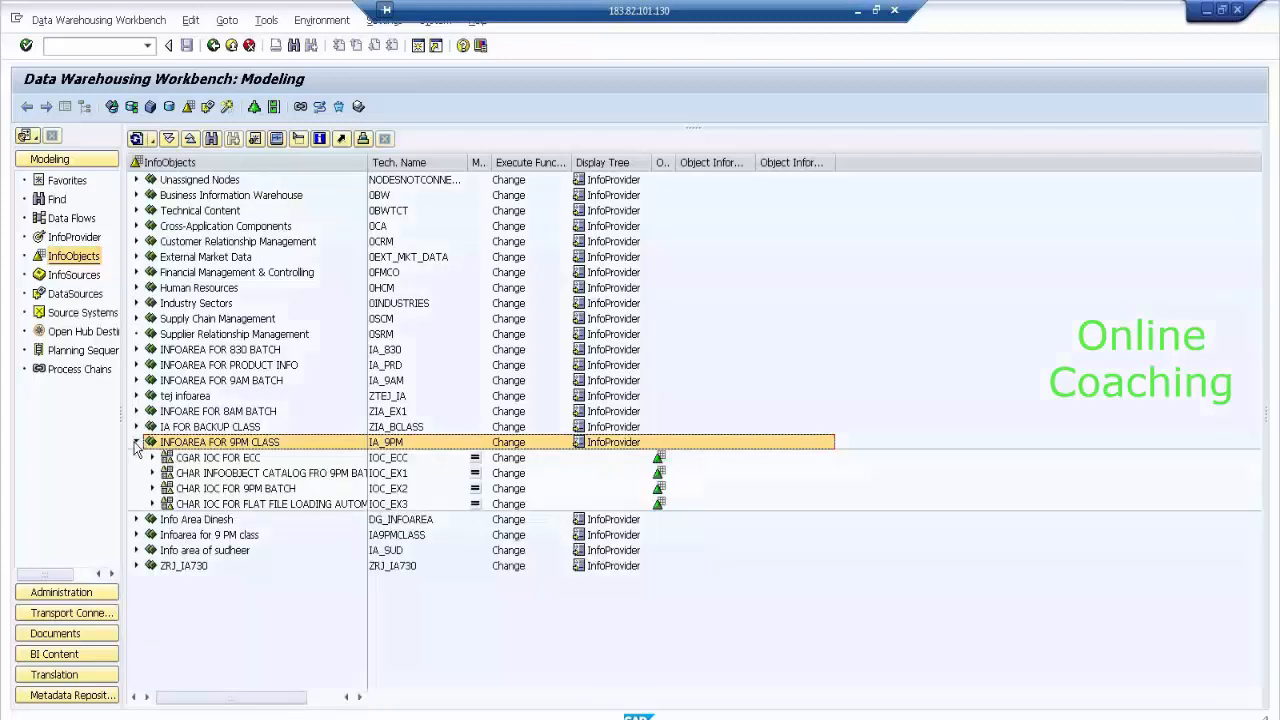
{"action": "left_click", "coordinate": [254, 476]}
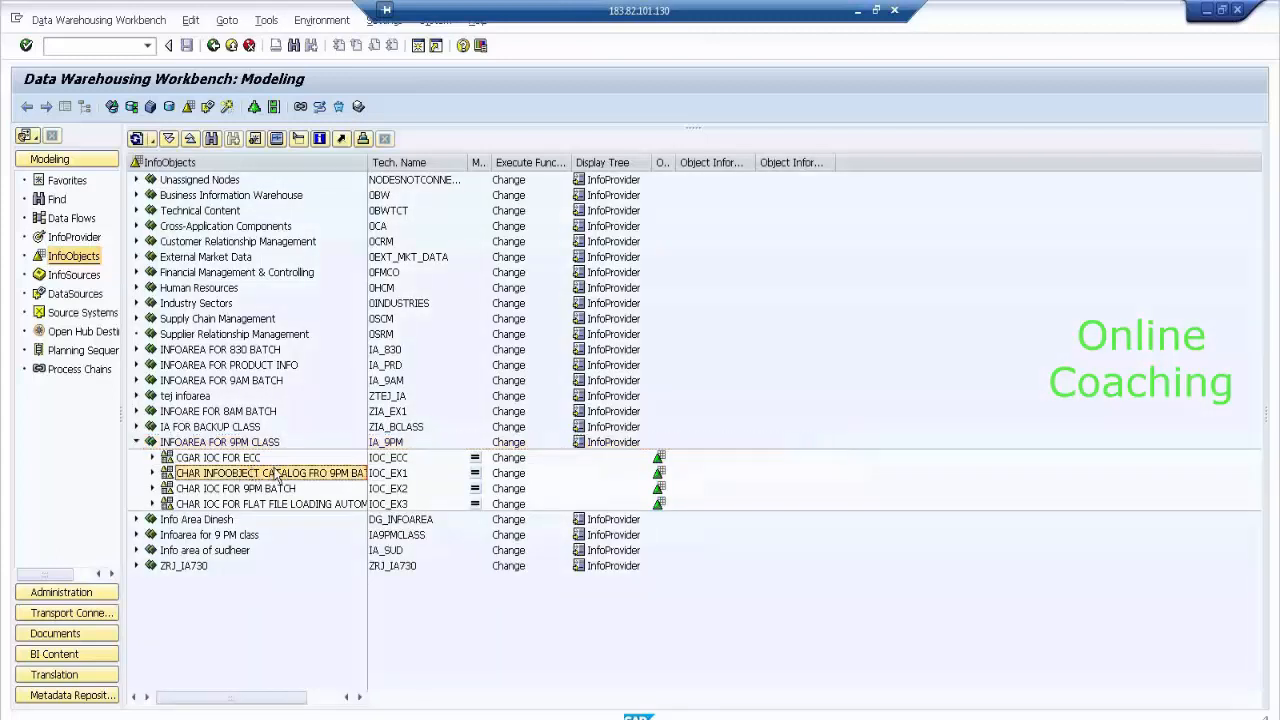
{"action": "left_click", "coordinate": [302, 506]}
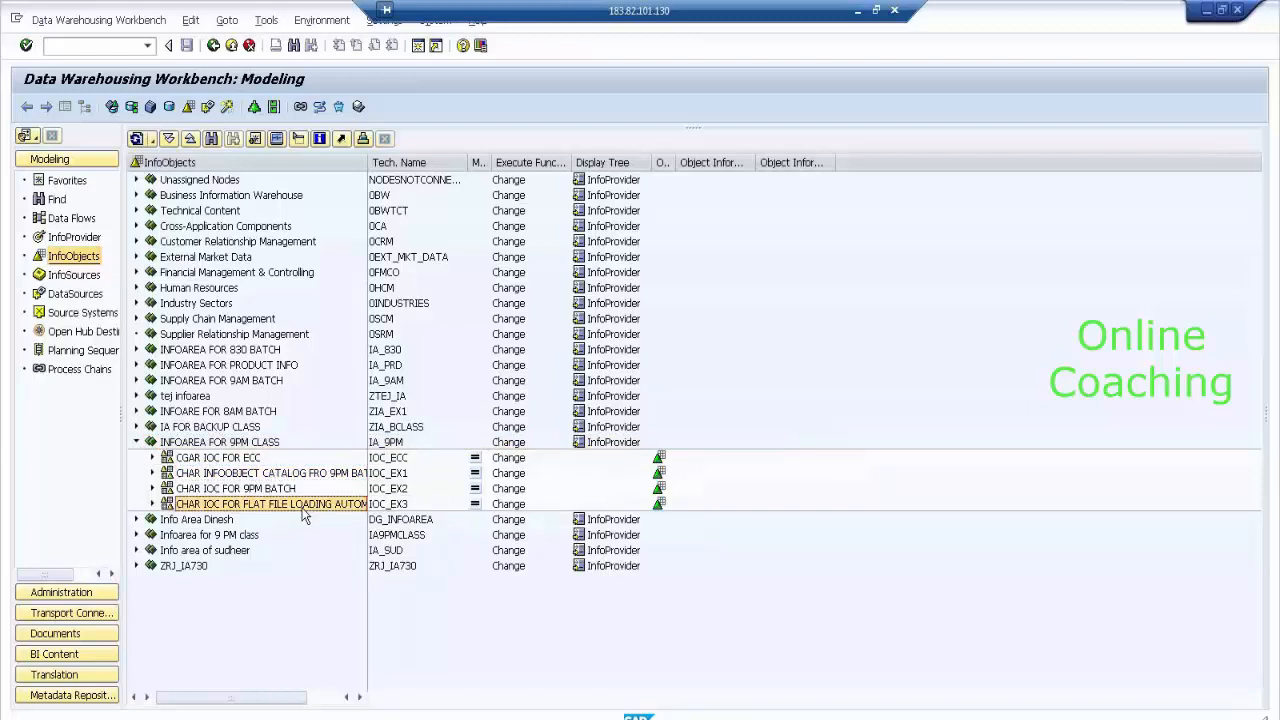
{"action": "left_click", "coordinate": [298, 476]}
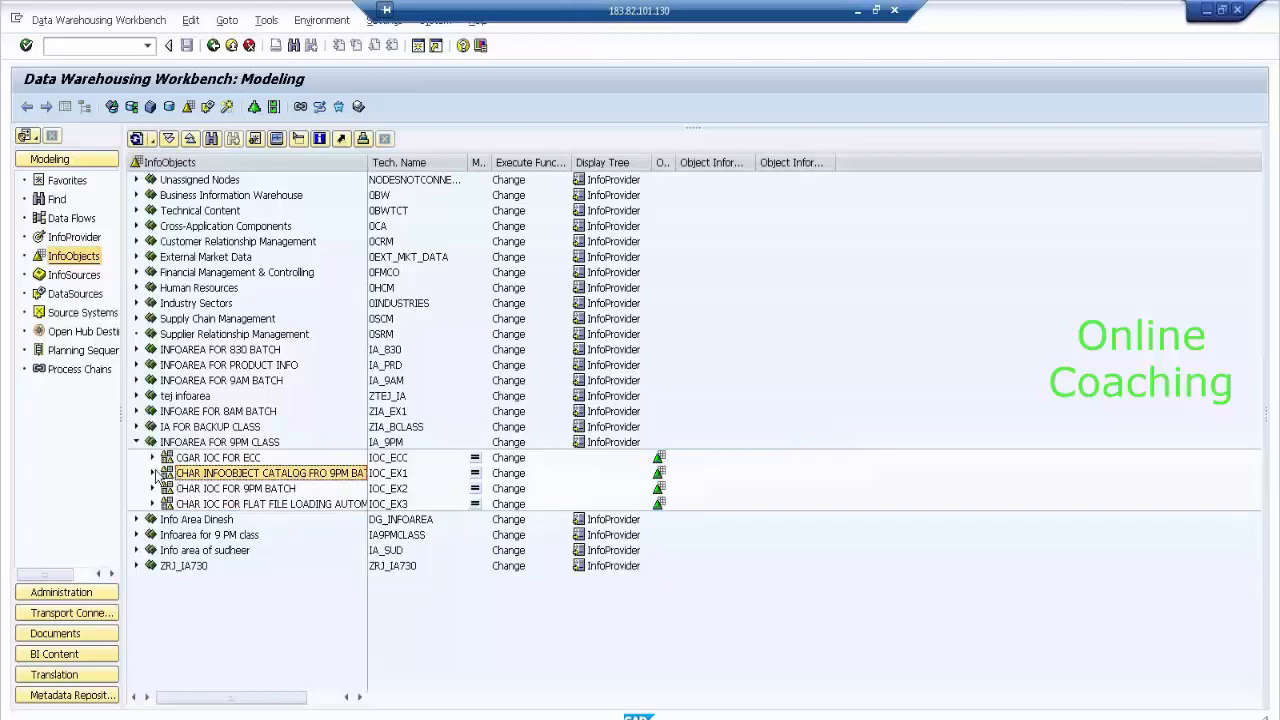
Expand the catalog CHAR IOC FOR FLAT FILE LOADING AUTOMATICALLY (IOC_EX3) and select its SALES MAN ID InfoObject.
{"action": "left_click", "coordinate": [152, 474]}
{"action": "left_click", "coordinate": [152, 474]}
{"action": "left_click", "coordinate": [152, 504]}
{"action": "left_click", "coordinate": [248, 551]}
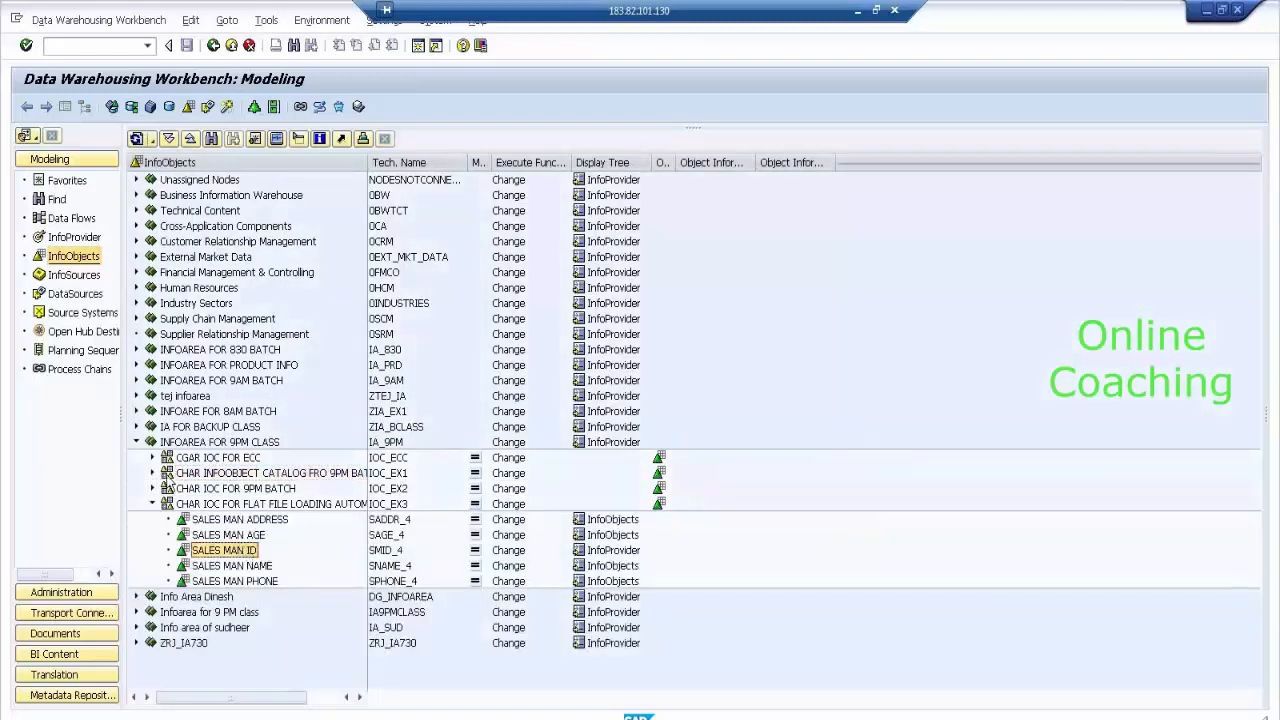
{"action": "left_click", "coordinate": [152, 489]}
{"action": "left_click", "coordinate": [152, 489]}
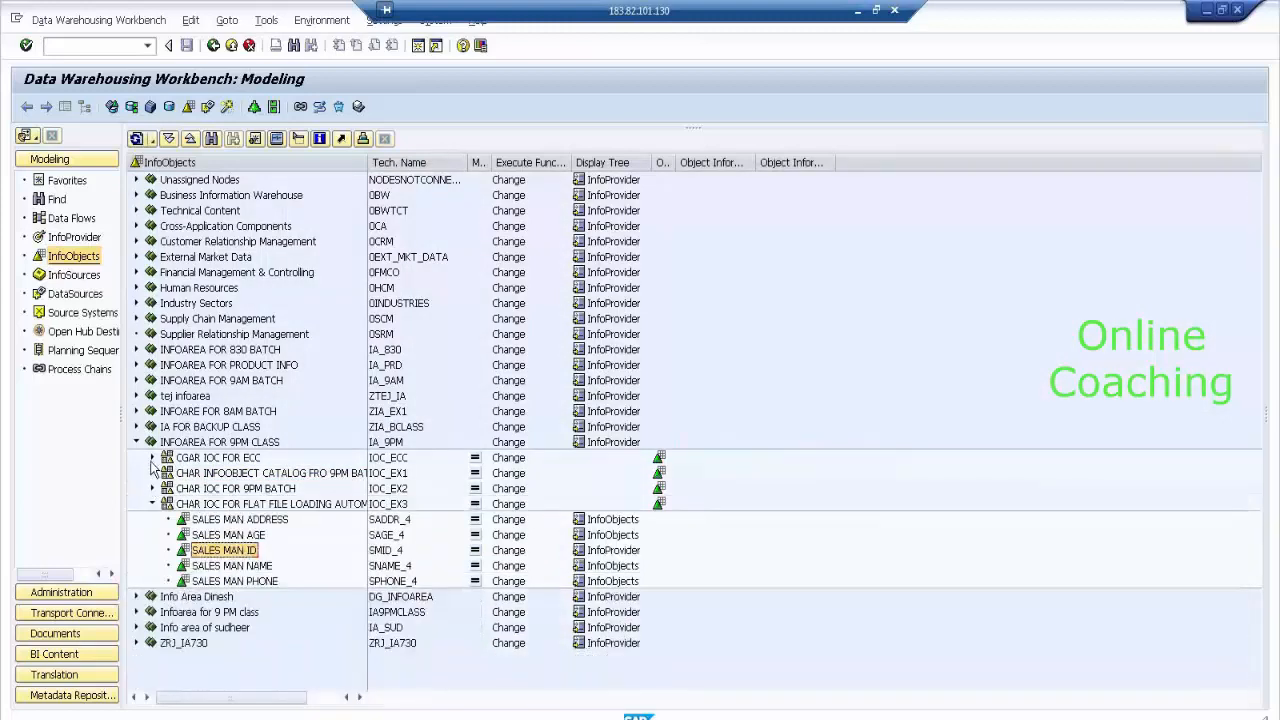
Review the master data list of the SALES MAN ID characteristic and return to the InfoObjects tree.
{"action": "right_click", "coordinate": [253, 557]}
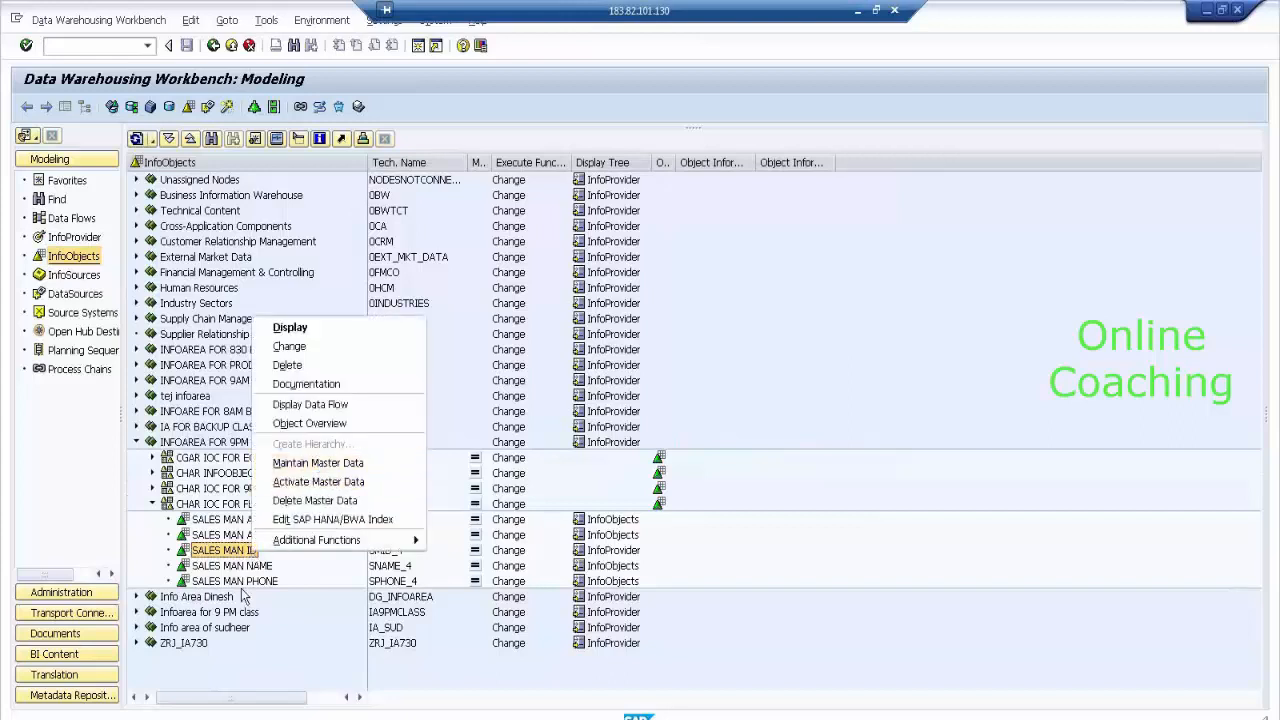
{"action": "left_click", "coordinate": [350, 465]}
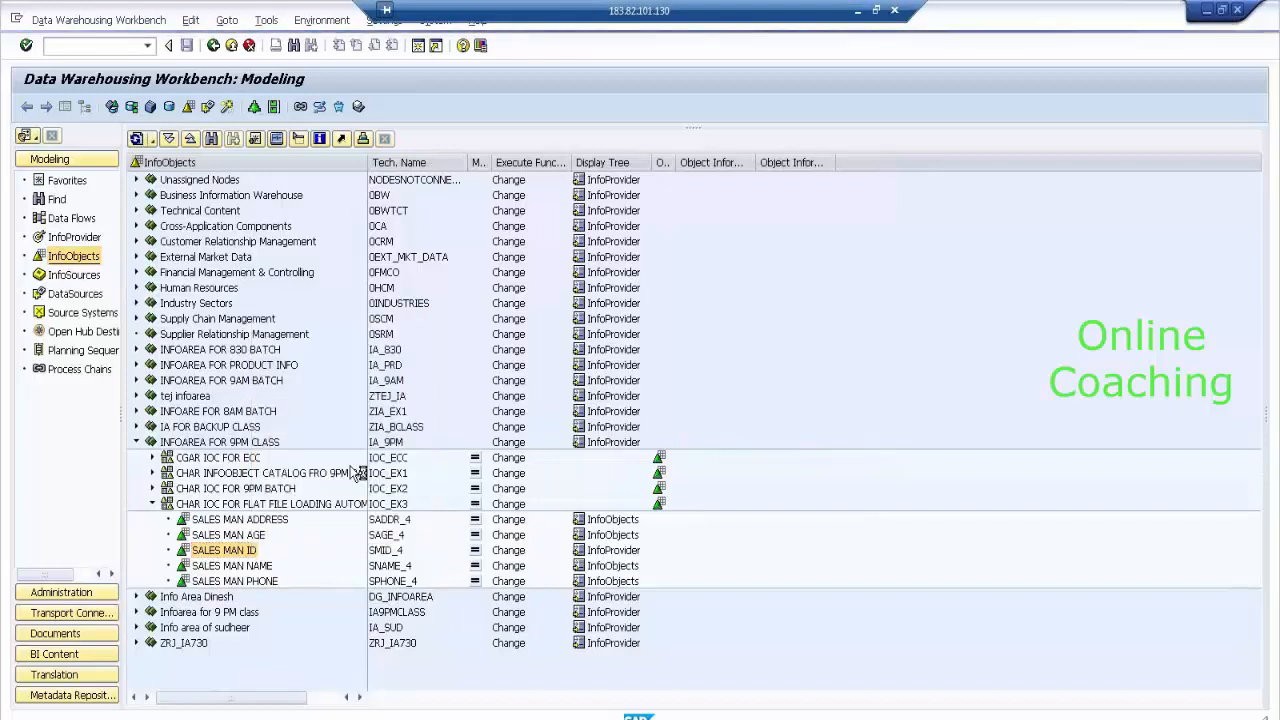
{"action": "left_click", "coordinate": [26, 108]}
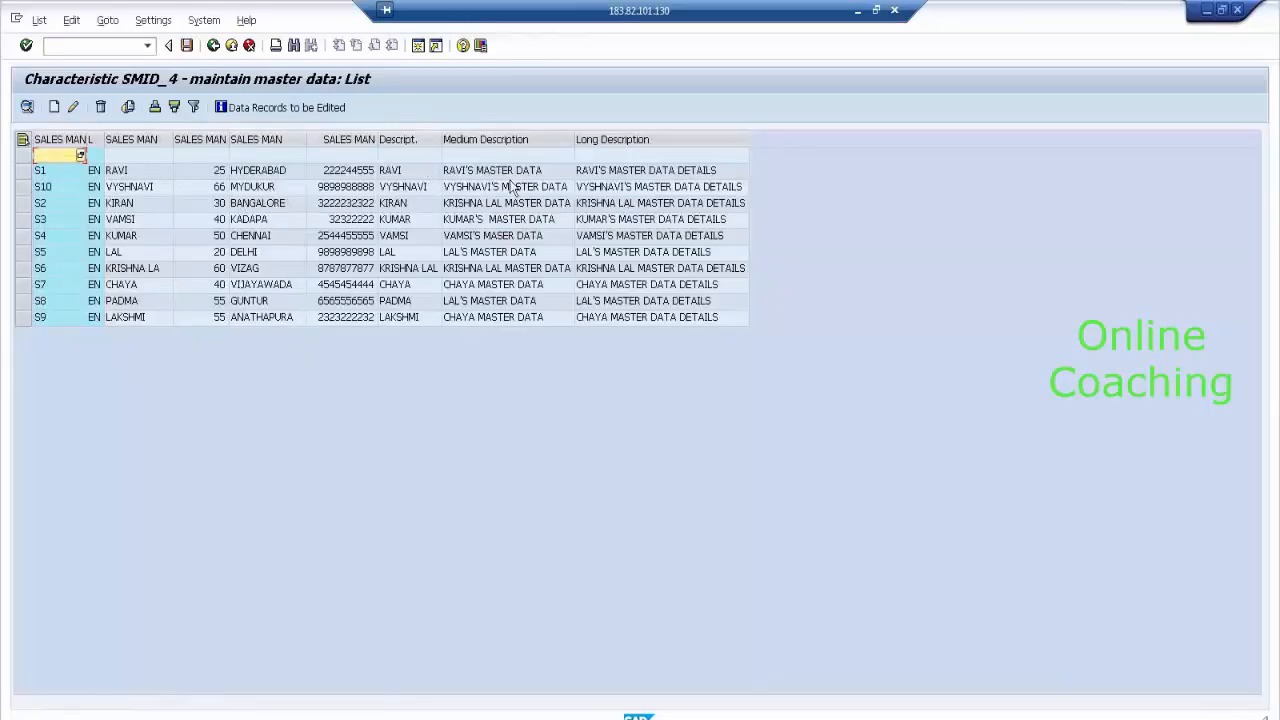
{"action": "left_click", "coordinate": [213, 45]}
{"action": "left_click", "coordinate": [213, 45]}
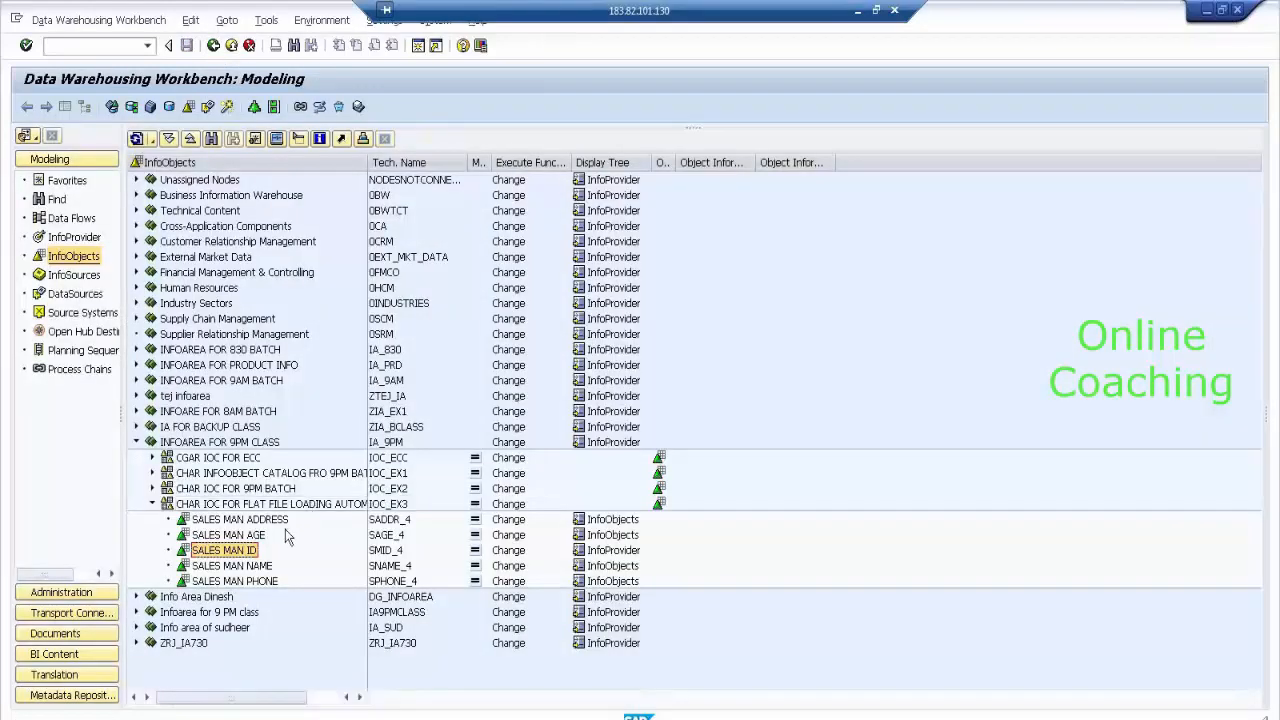
Minimize the workbench and open the SMAN HIER file from the desktop's FLAT FILES folder in Excel.
{"action": "left_click", "coordinate": [1205, 10]}
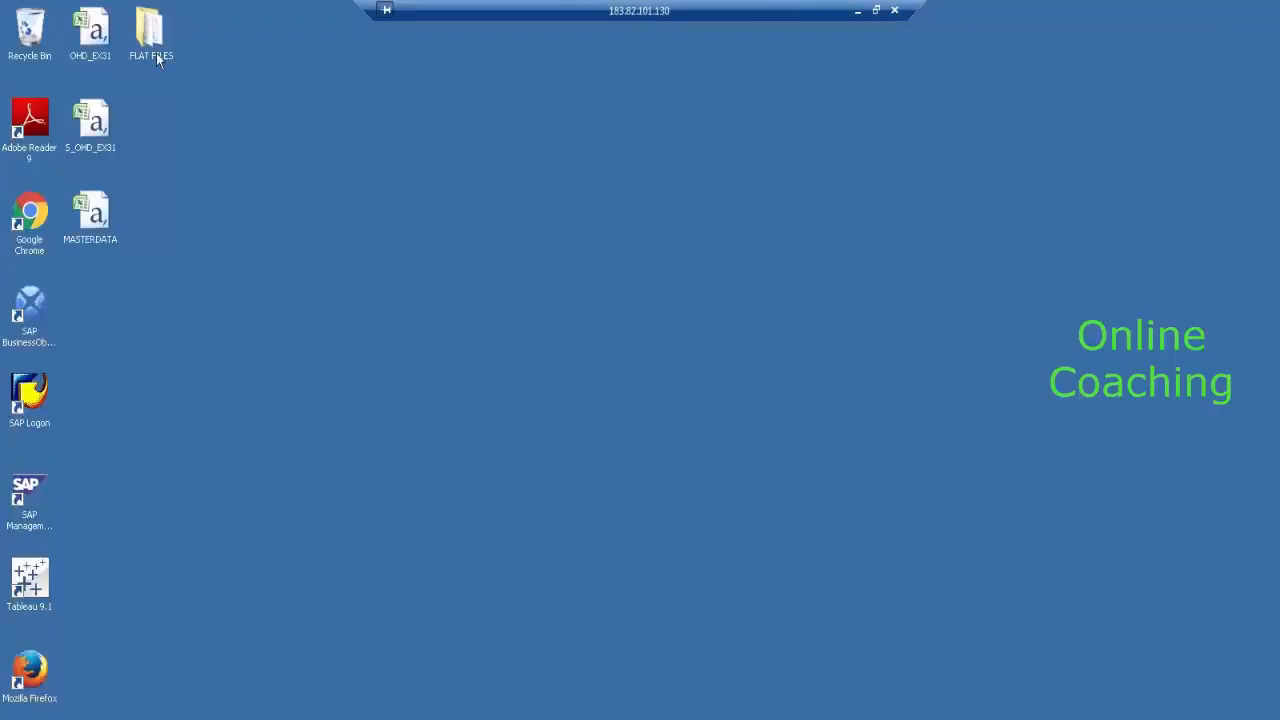
{"action": "double_click", "coordinate": [147, 31]}
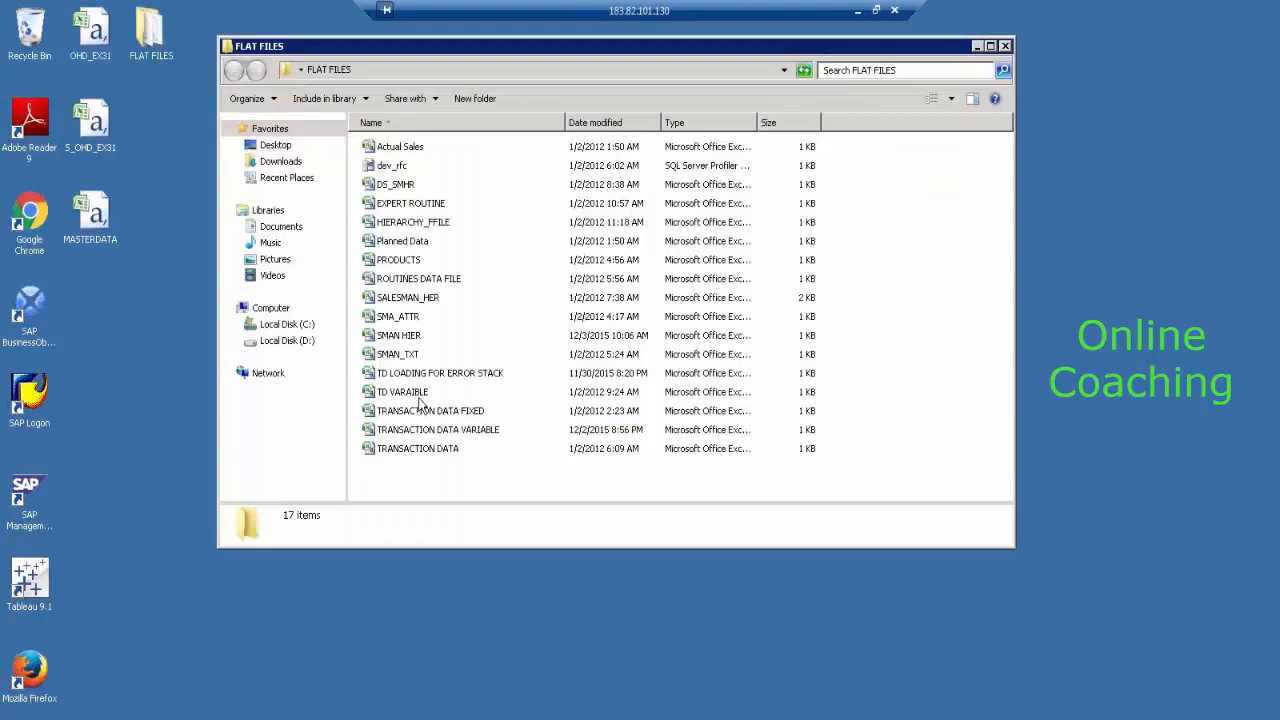
{"action": "left_click", "coordinate": [417, 338]}
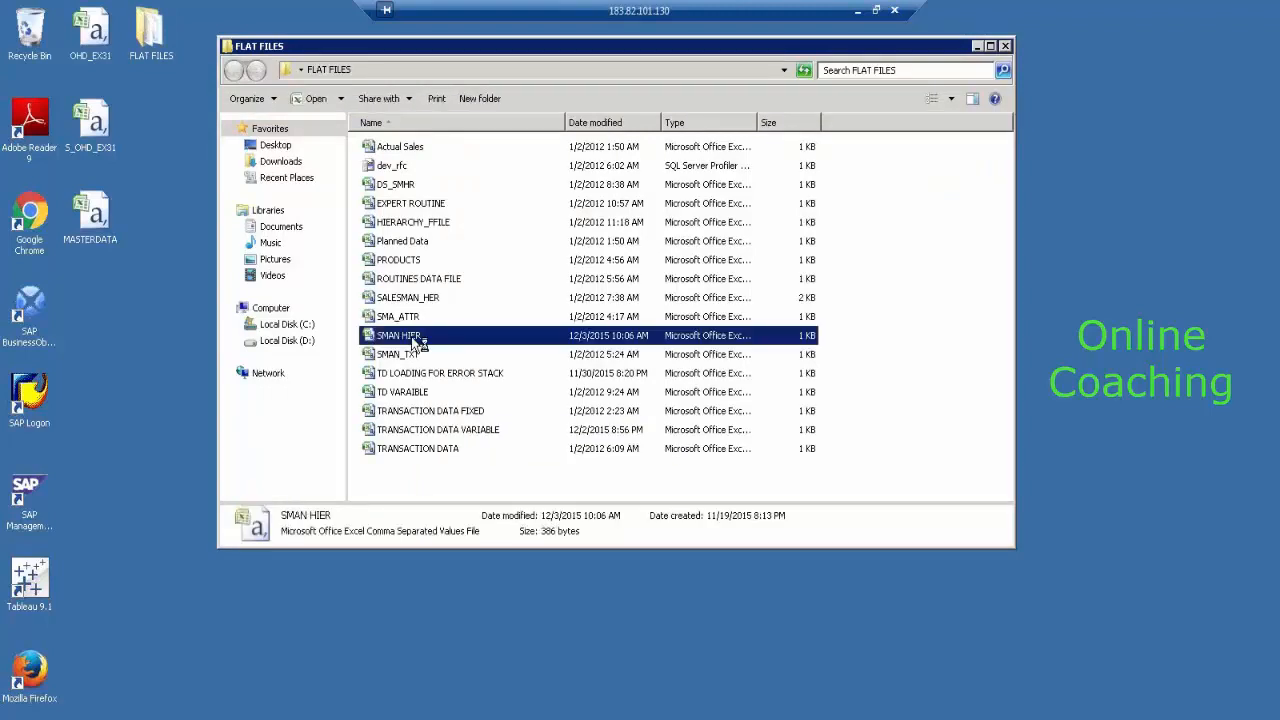
{"action": "double_click", "coordinate": [418, 340]}
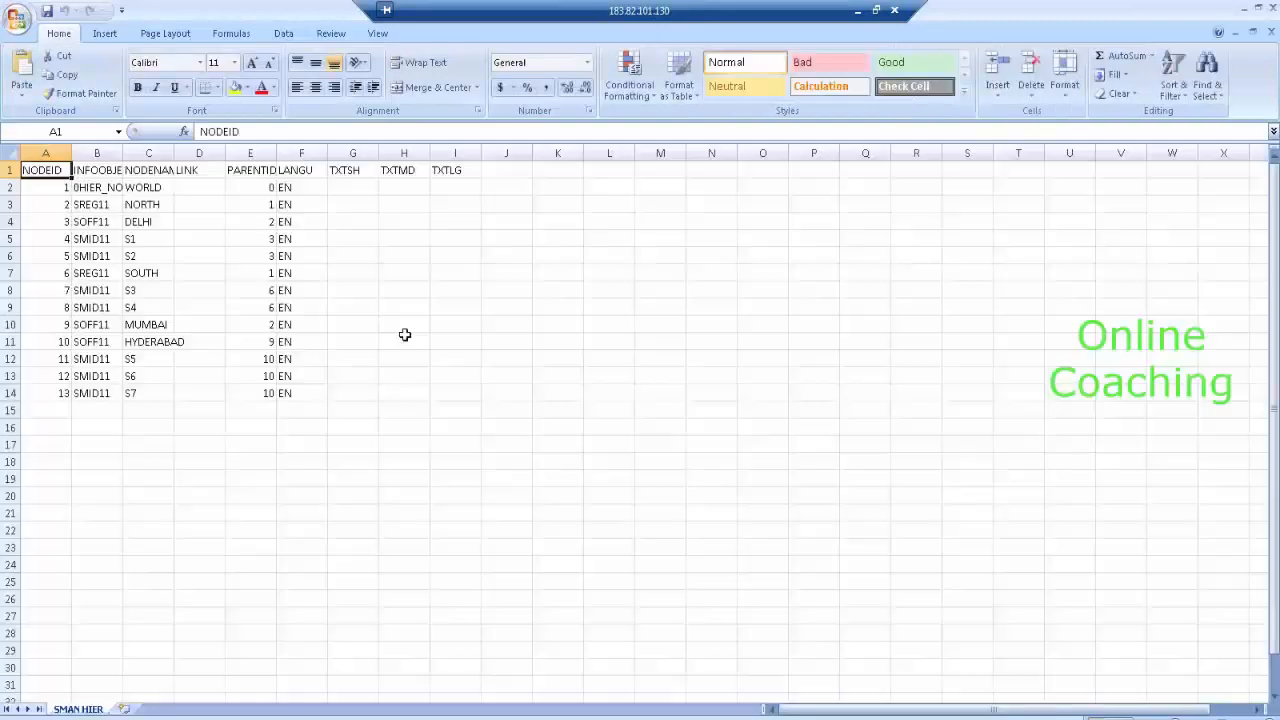
Examine the InfoObject names in the hierarchy file, close it and switch back to the SAP Data Warehousing Workbench.
{"action": "left_click", "coordinate": [106, 205]}
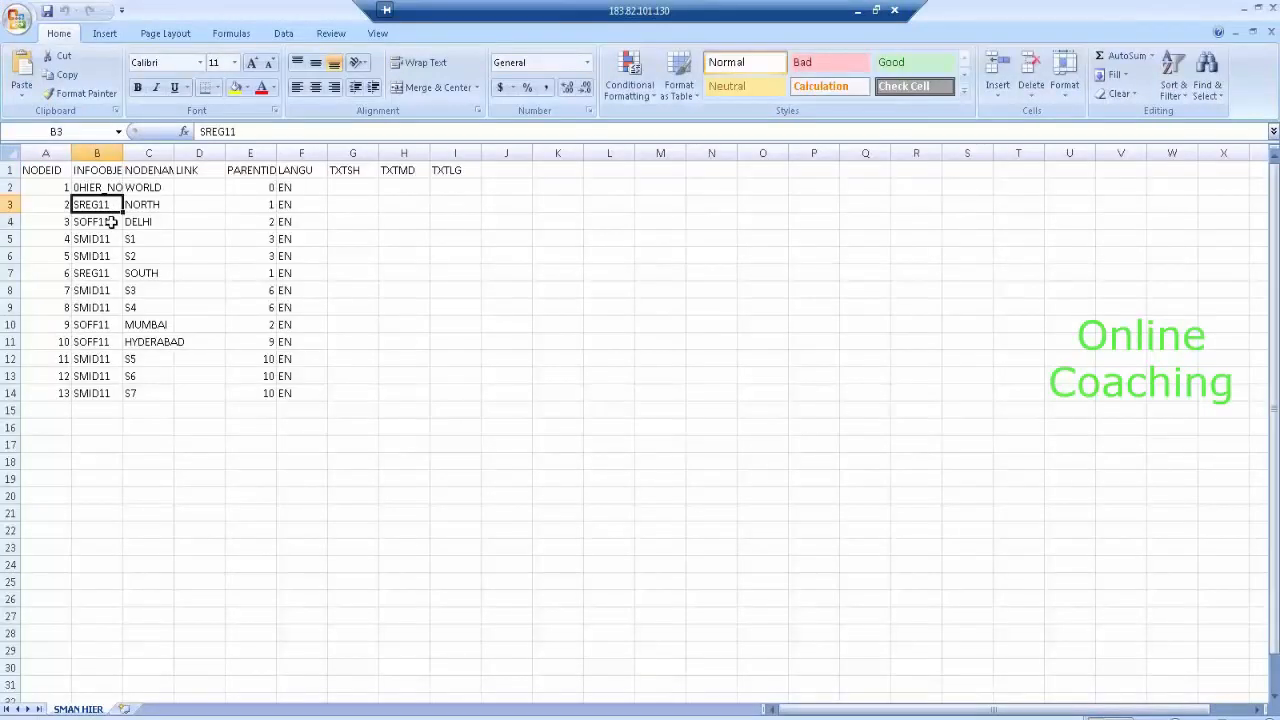
{"action": "left_click", "coordinate": [110, 222]}
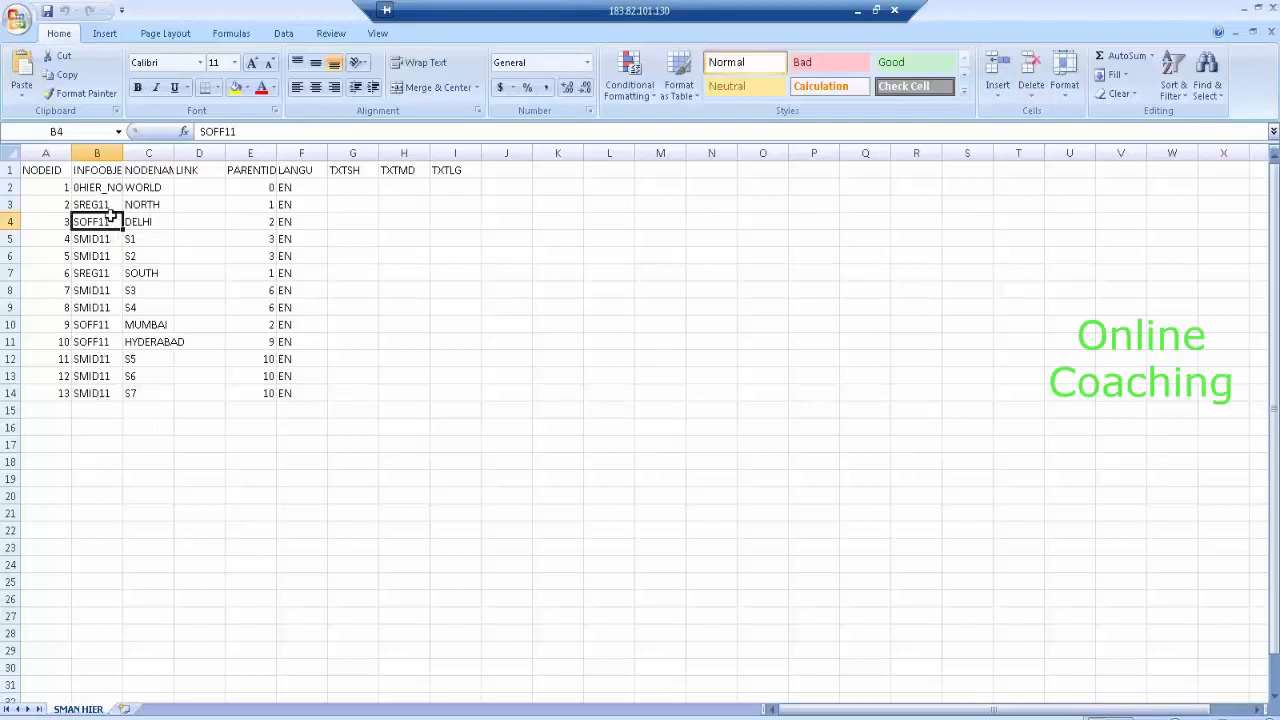
{"action": "left_click", "coordinate": [108, 256]}
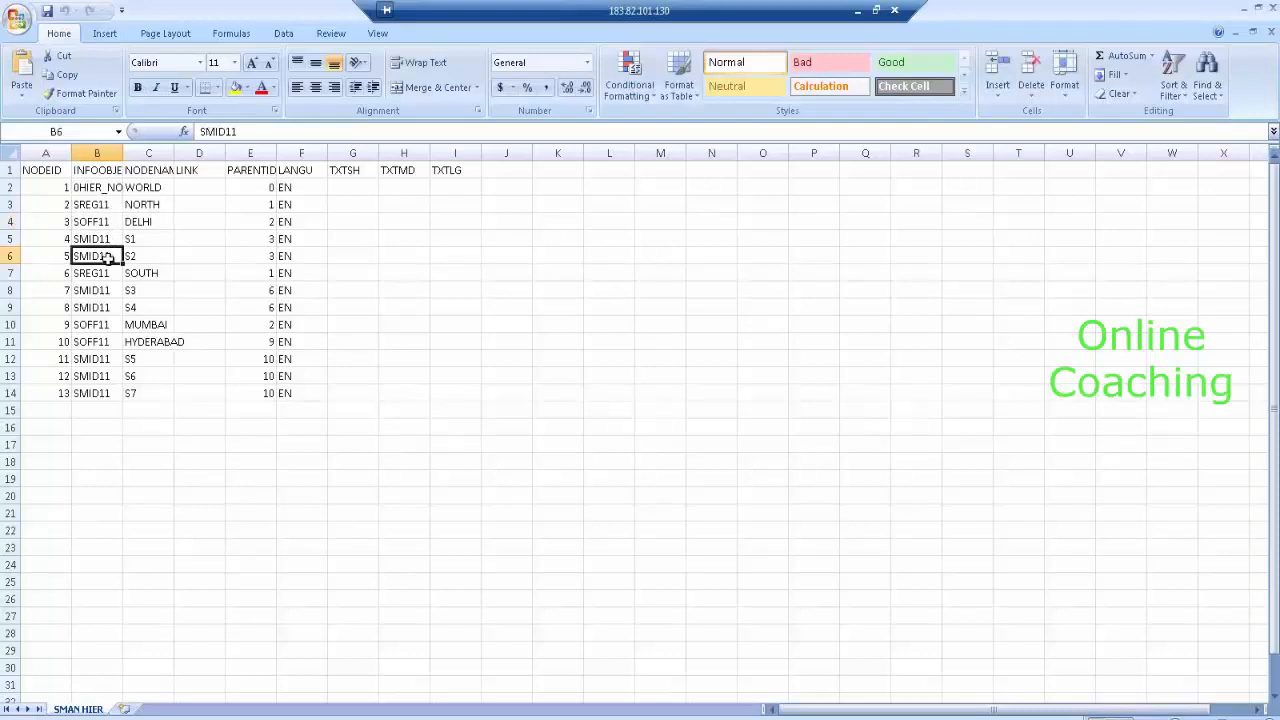
{"action": "left_click", "coordinate": [110, 204]}
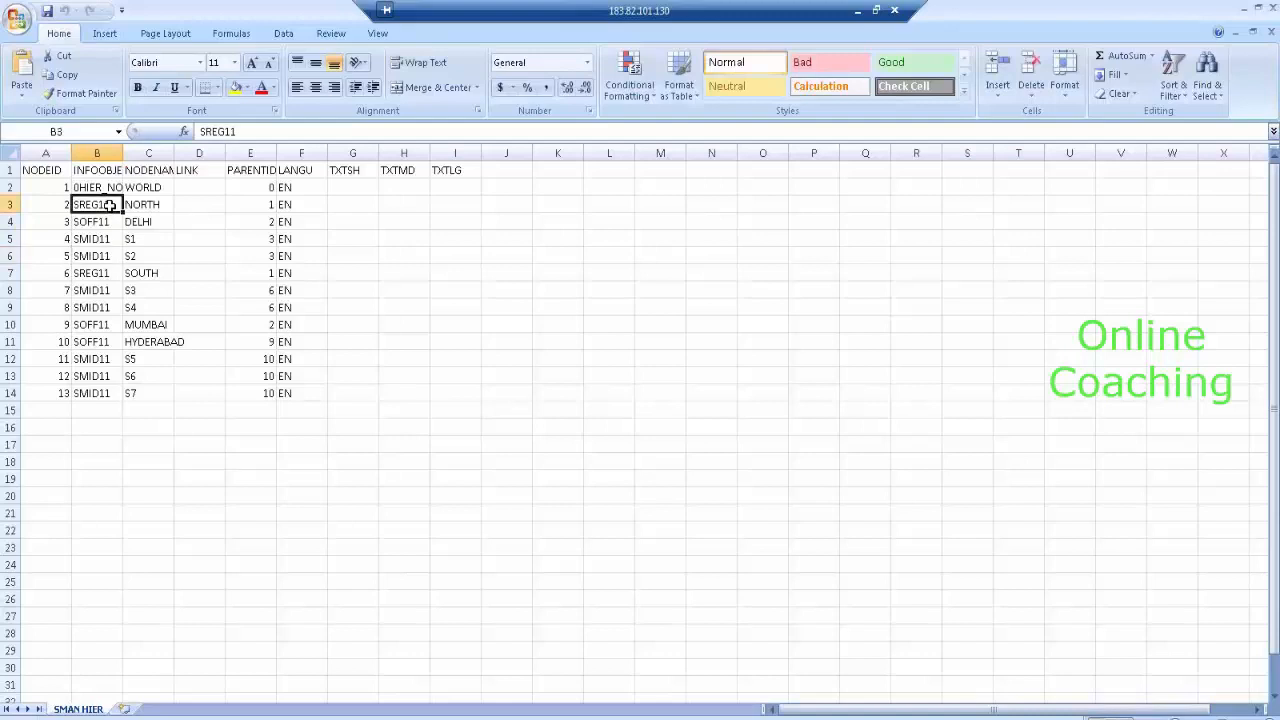
{"action": "left_click", "coordinate": [111, 224]}
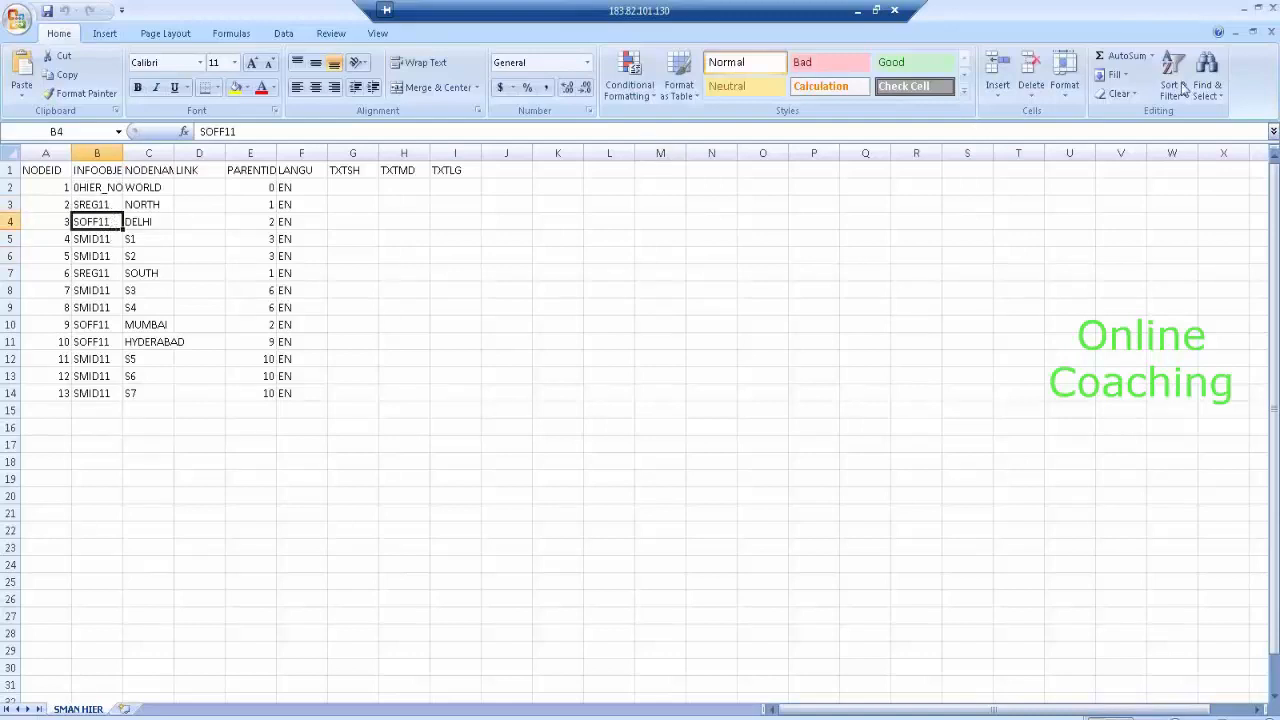
{"action": "left_click", "coordinate": [1272, 9]}
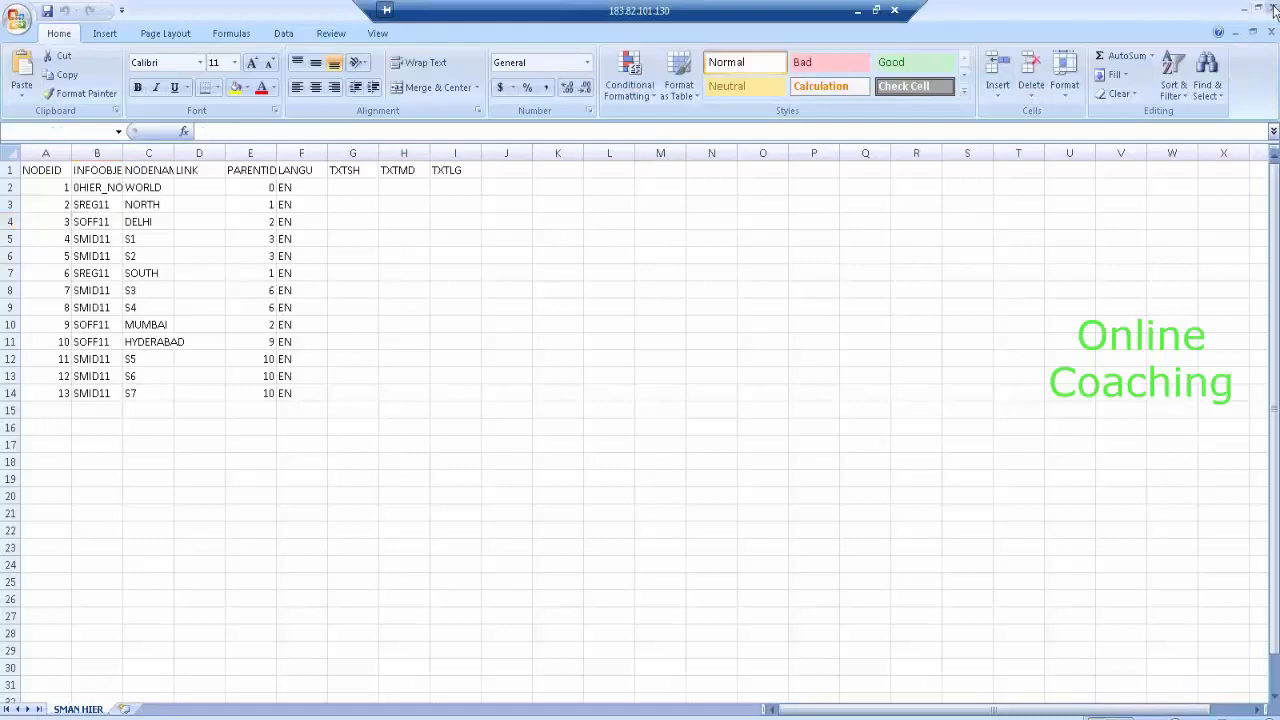
{"action": "left_click", "coordinate": [232, 719]}
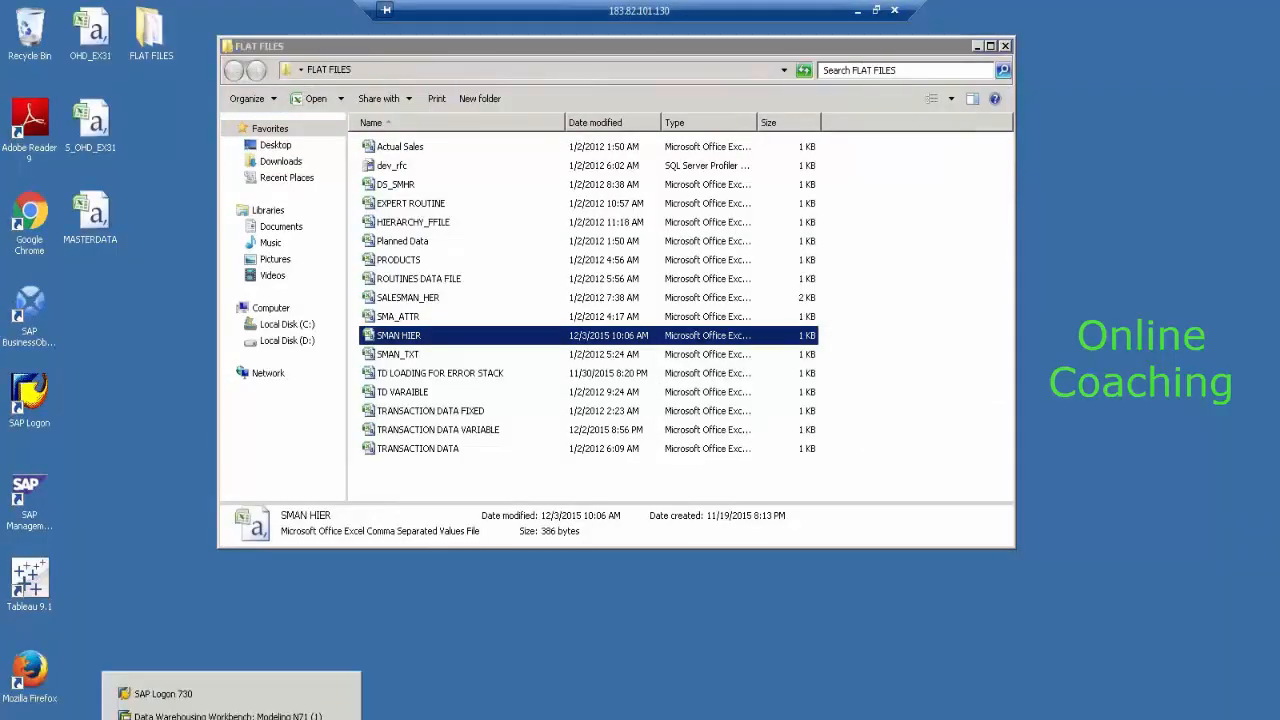
{"action": "left_click", "coordinate": [228, 716]}
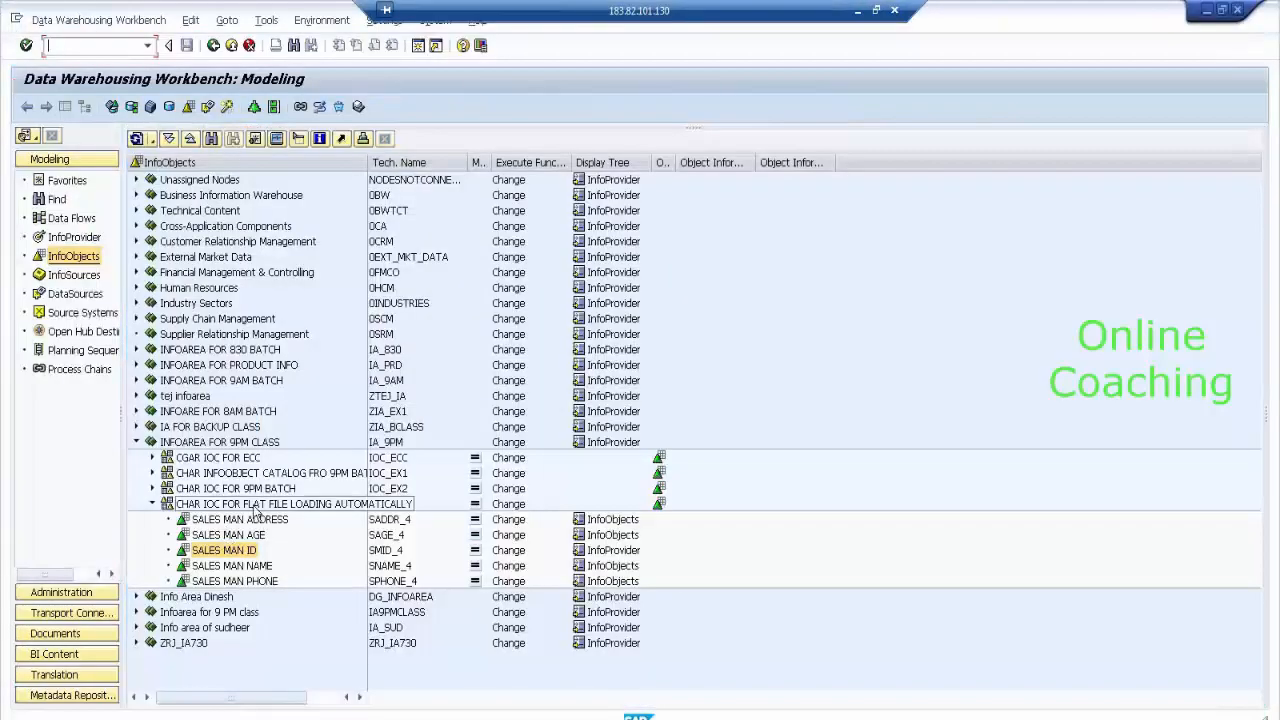
{"action": "right_click", "coordinate": [263, 508]}
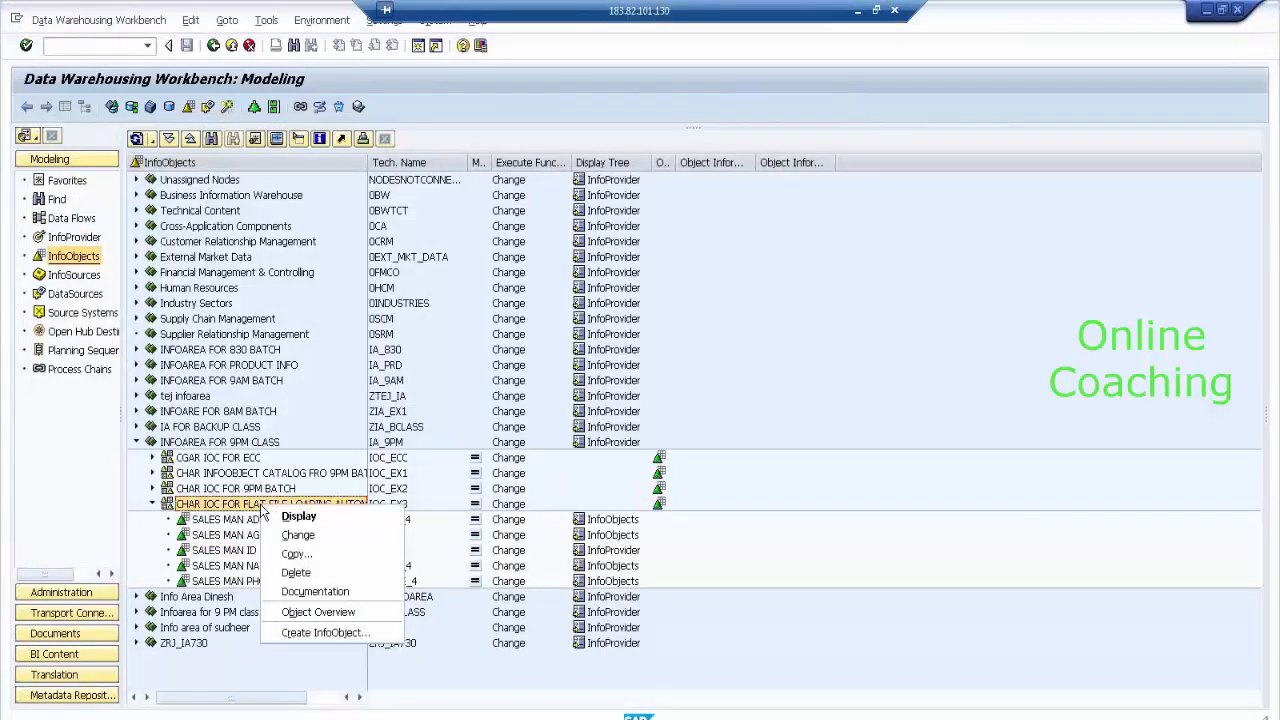
{"action": "left_click", "coordinate": [369, 633]}
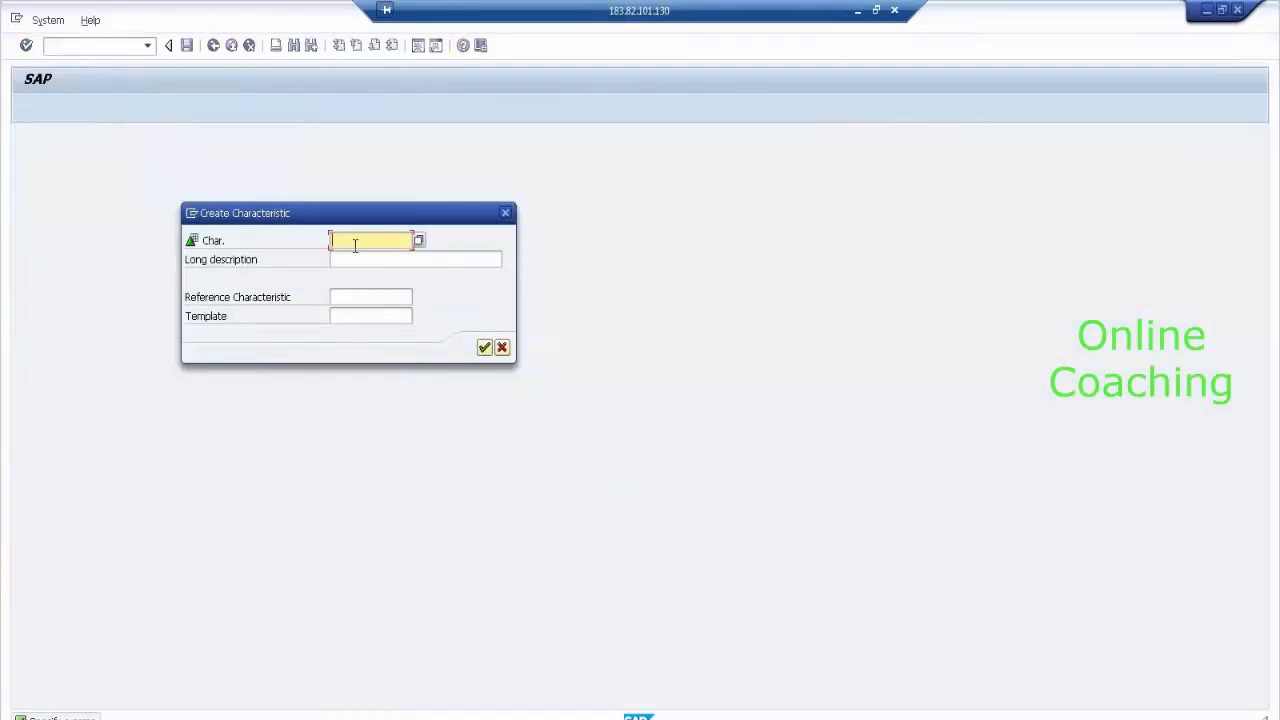
{"action": "type", "text": "SOFF"}
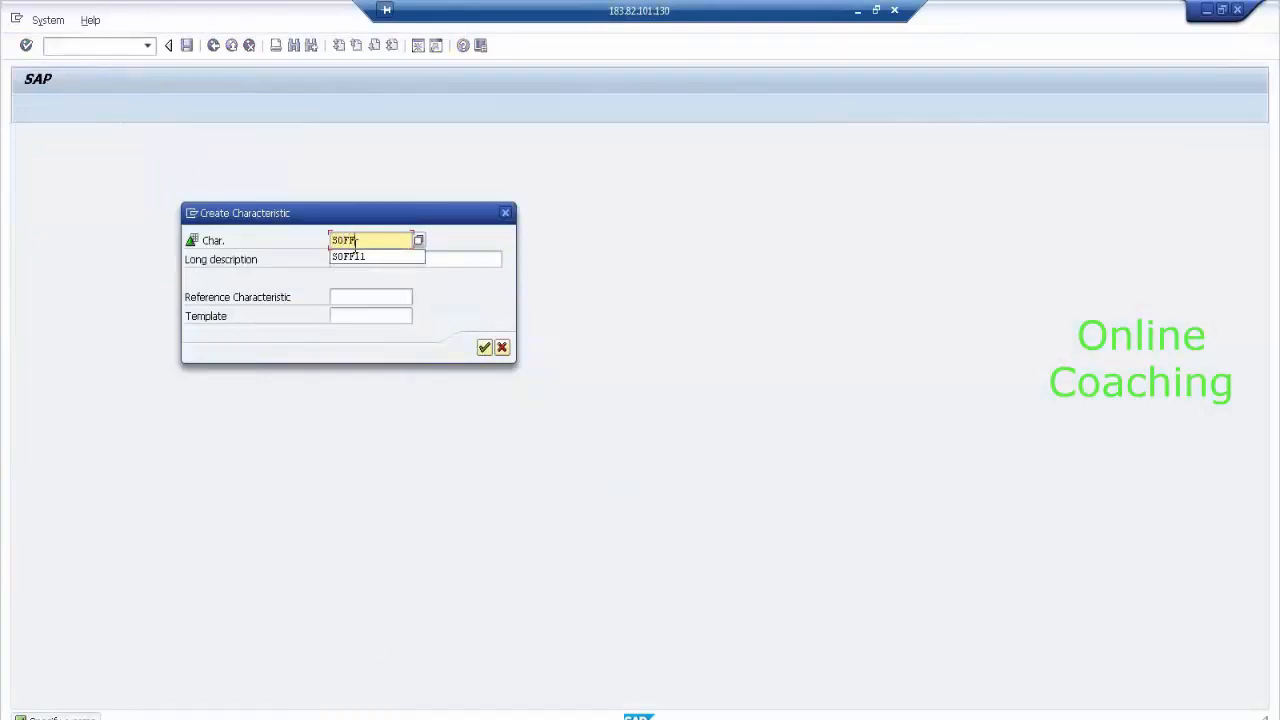
{"action": "type", "text": "_"}
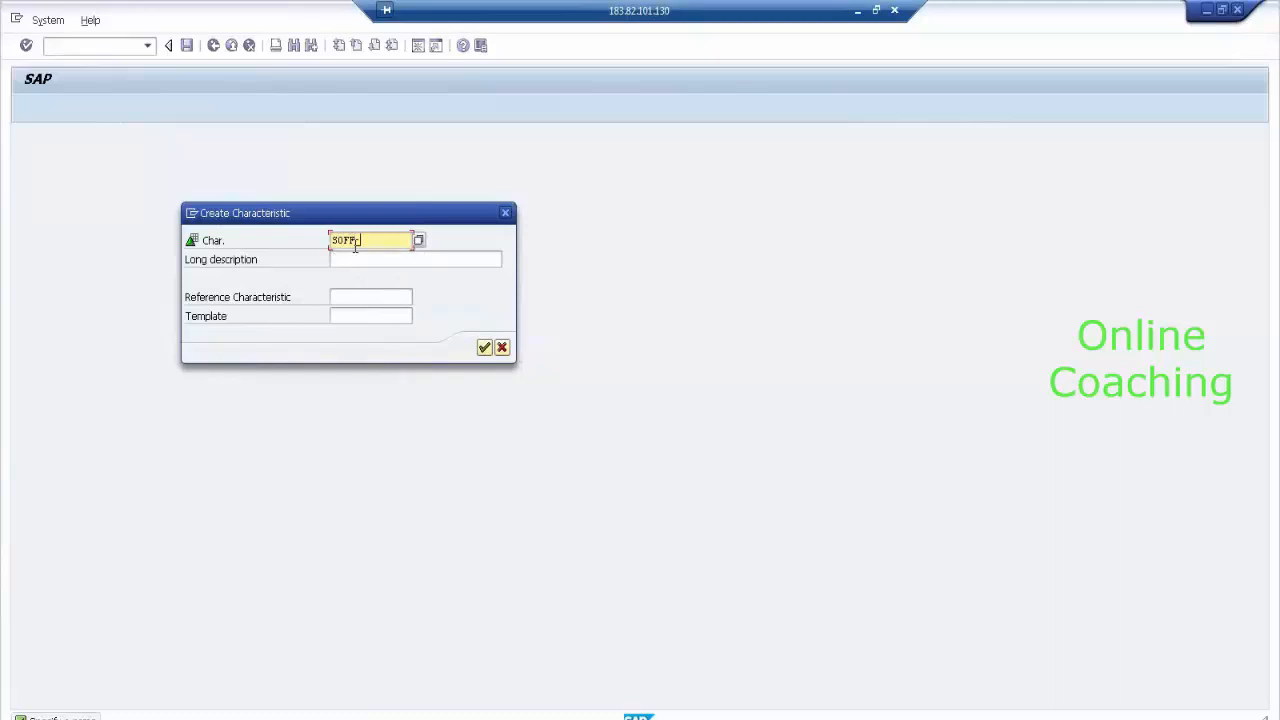
{"action": "left_click", "coordinate": [502, 348]}
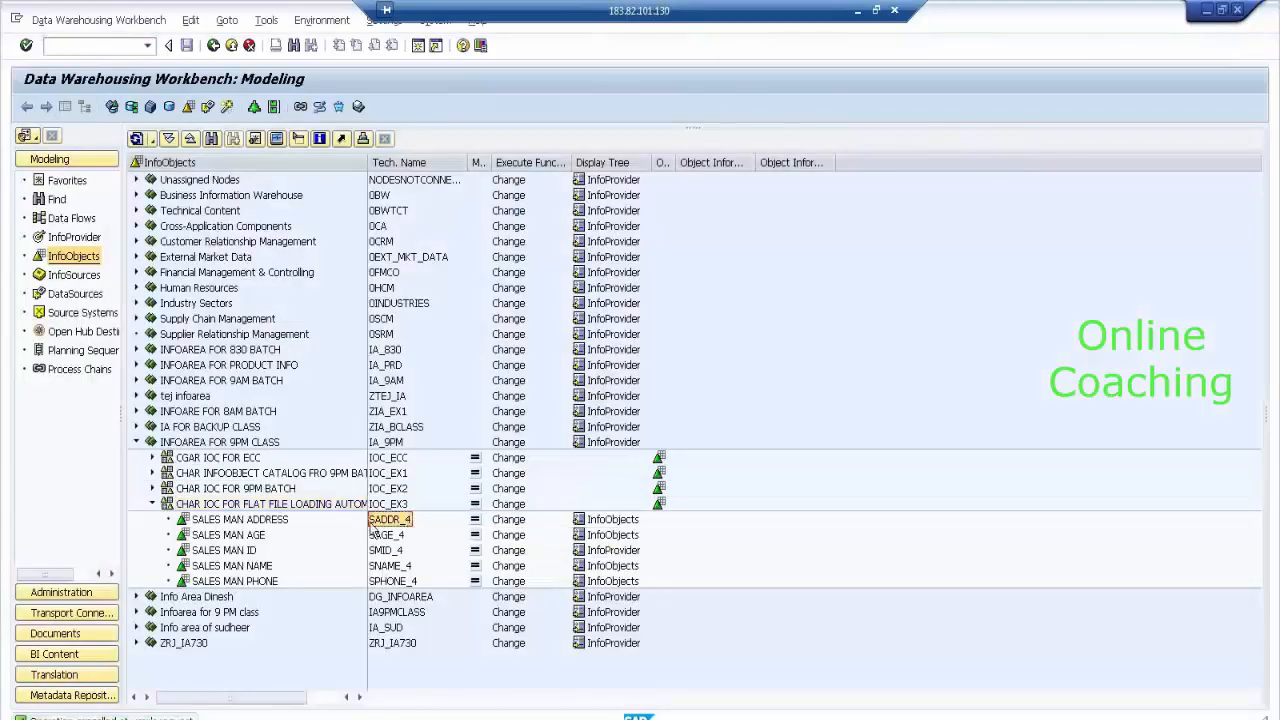
Create a characteristic SOFF_4 with the long description SALES OFFICE in the CHAR IOC FOR FLAT FILE LOADING AUTOMATICALLY catalog (IOC_EX3).
{"action": "right_click", "coordinate": [293, 504]}
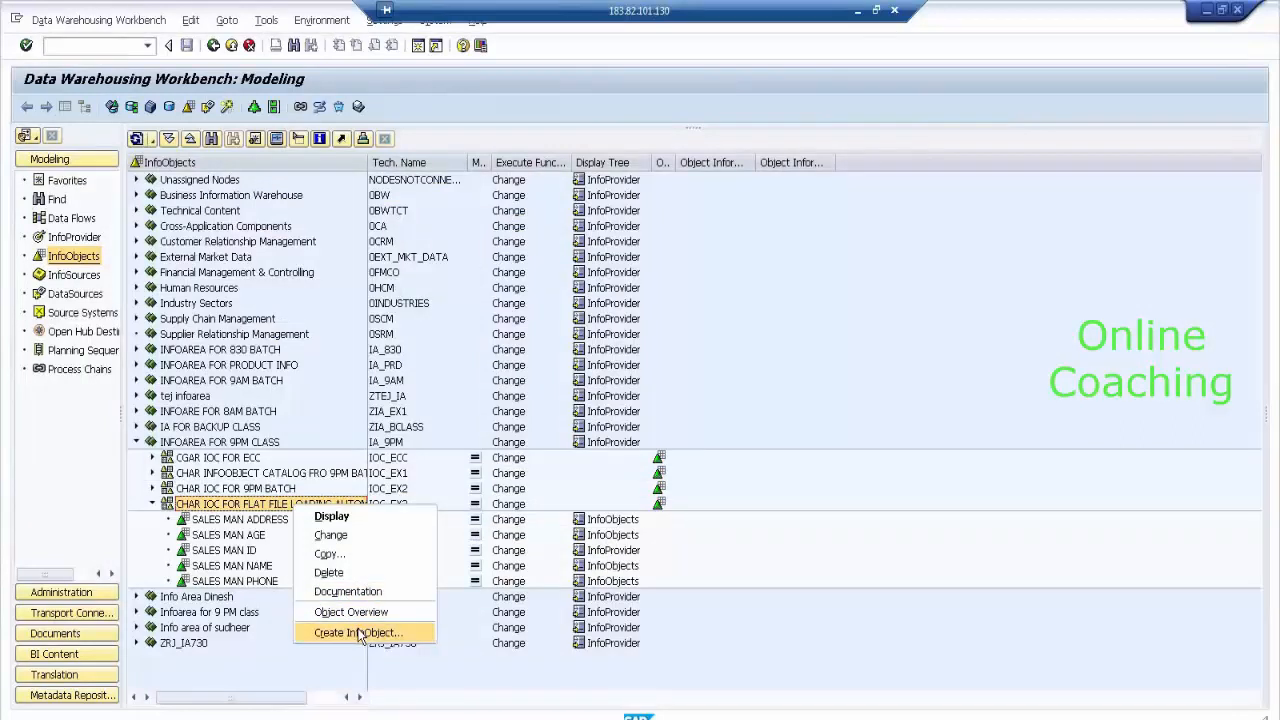
{"action": "left_click", "coordinate": [362, 632]}
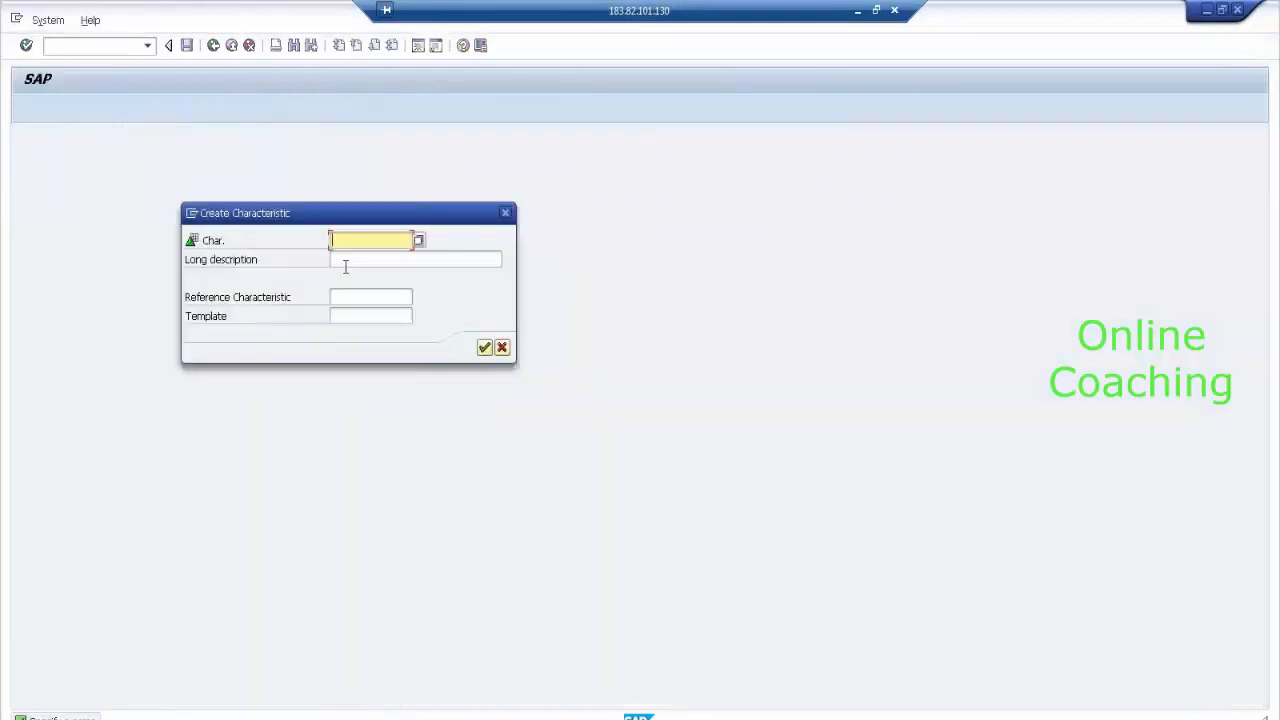
{"action": "type", "text": "SOFF_4"}
{"action": "left_click", "coordinate": [345, 263]}
{"action": "type", "text": "SALES OFFICE"}
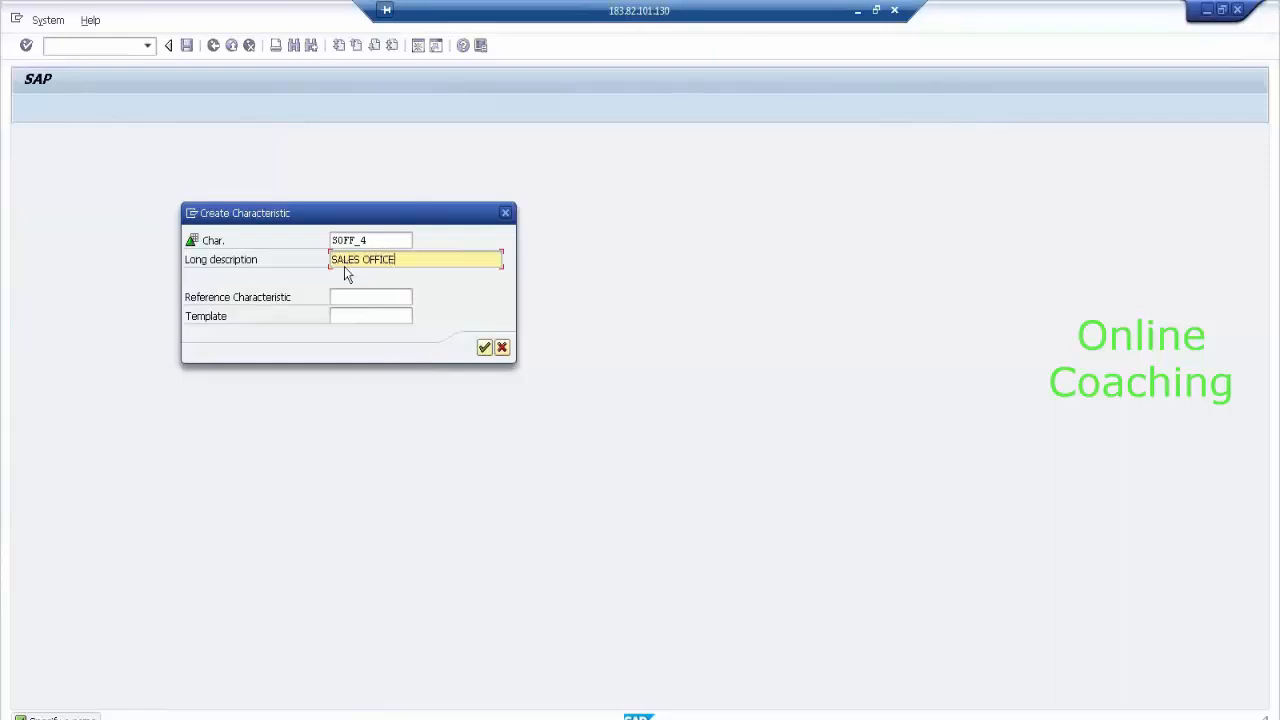
{"action": "key", "text": "Return"}
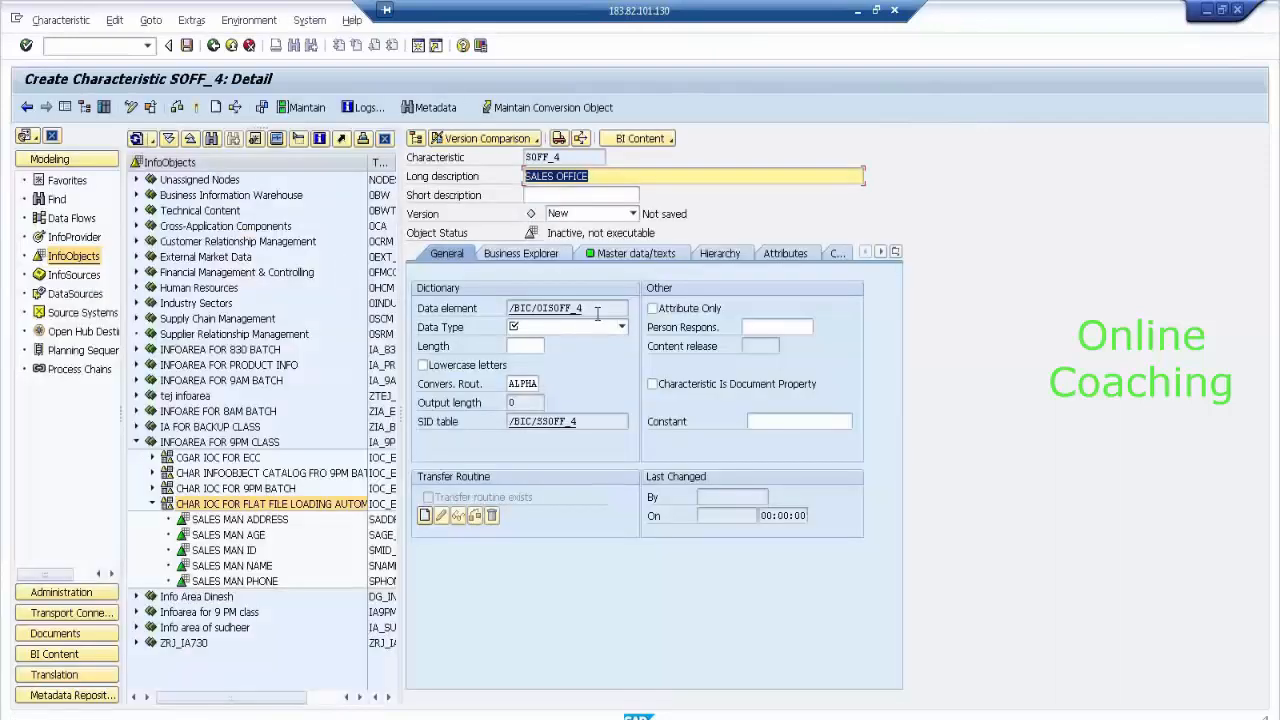
Set SOFF_4 to data type CHAR - Character String with length 10 and activate it.
{"action": "left_click", "coordinate": [597, 330]}
{"action": "left_click", "coordinate": [577, 343]}
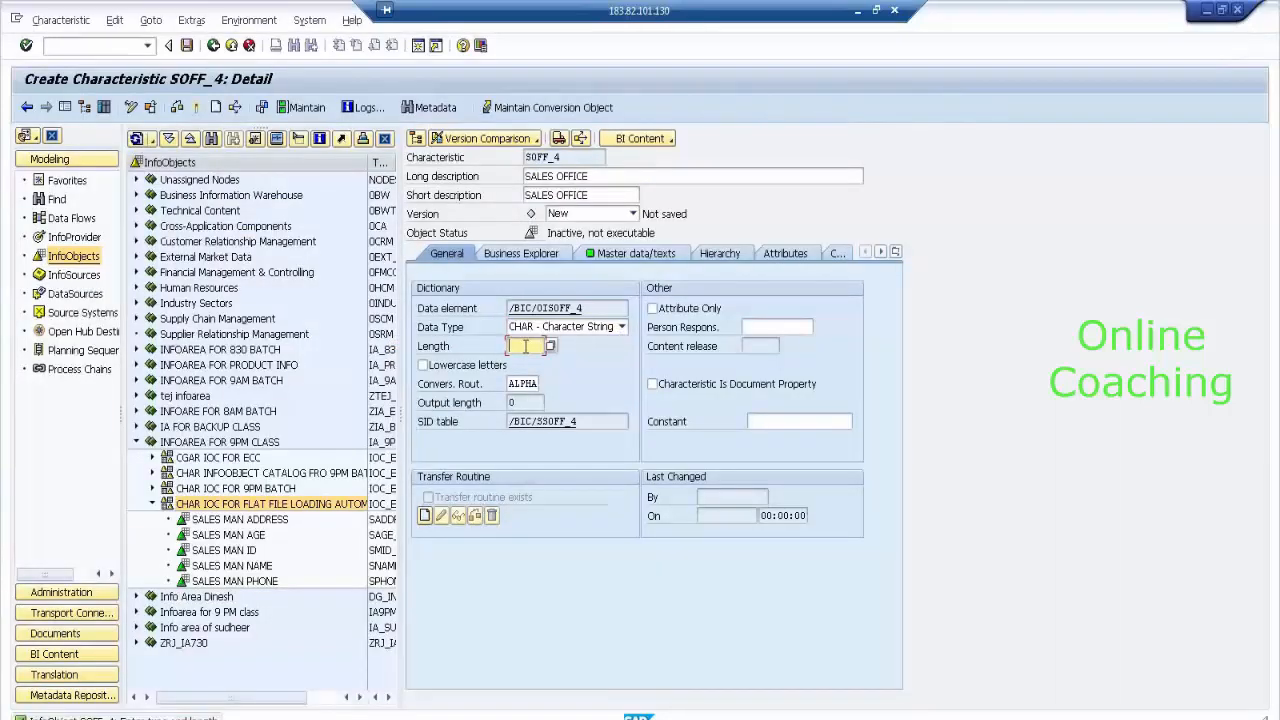
{"action": "type", "text": "10"}
{"action": "left_click", "coordinate": [195, 108]}
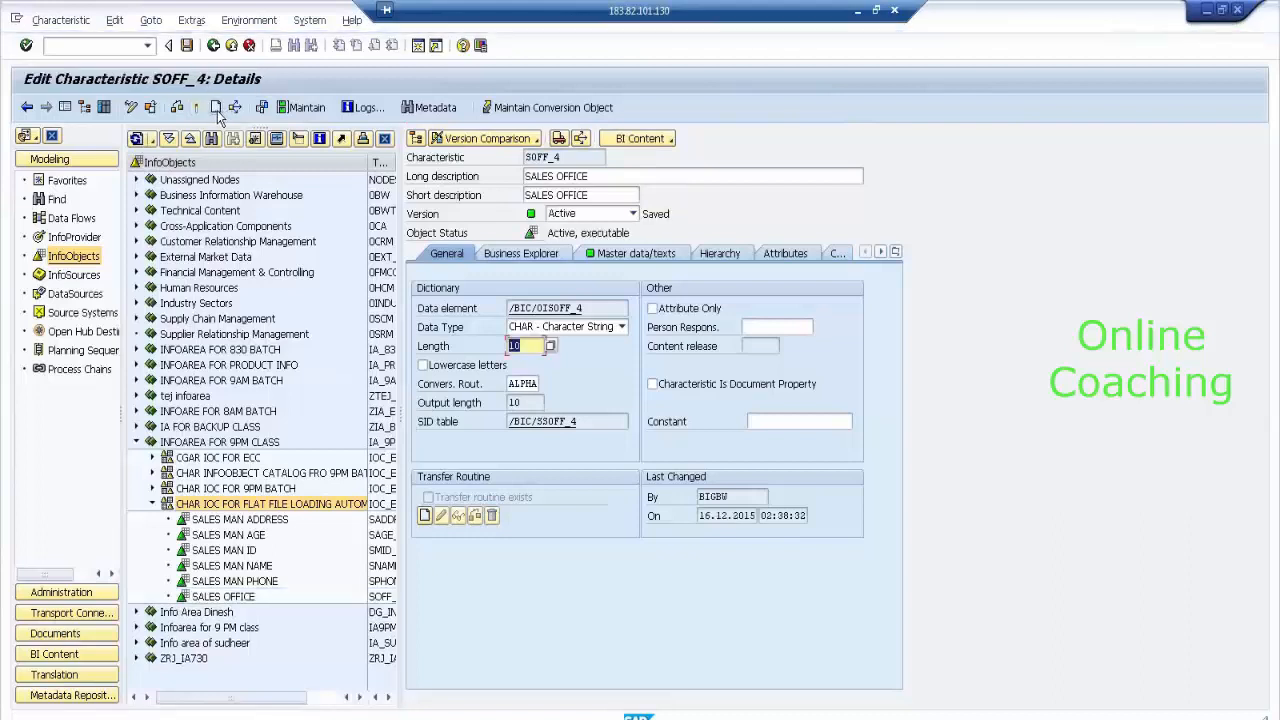
Create another characteristic SREG_4 with the long description SALES REGION in the same catalog.
{"action": "right_click", "coordinate": [322, 508]}
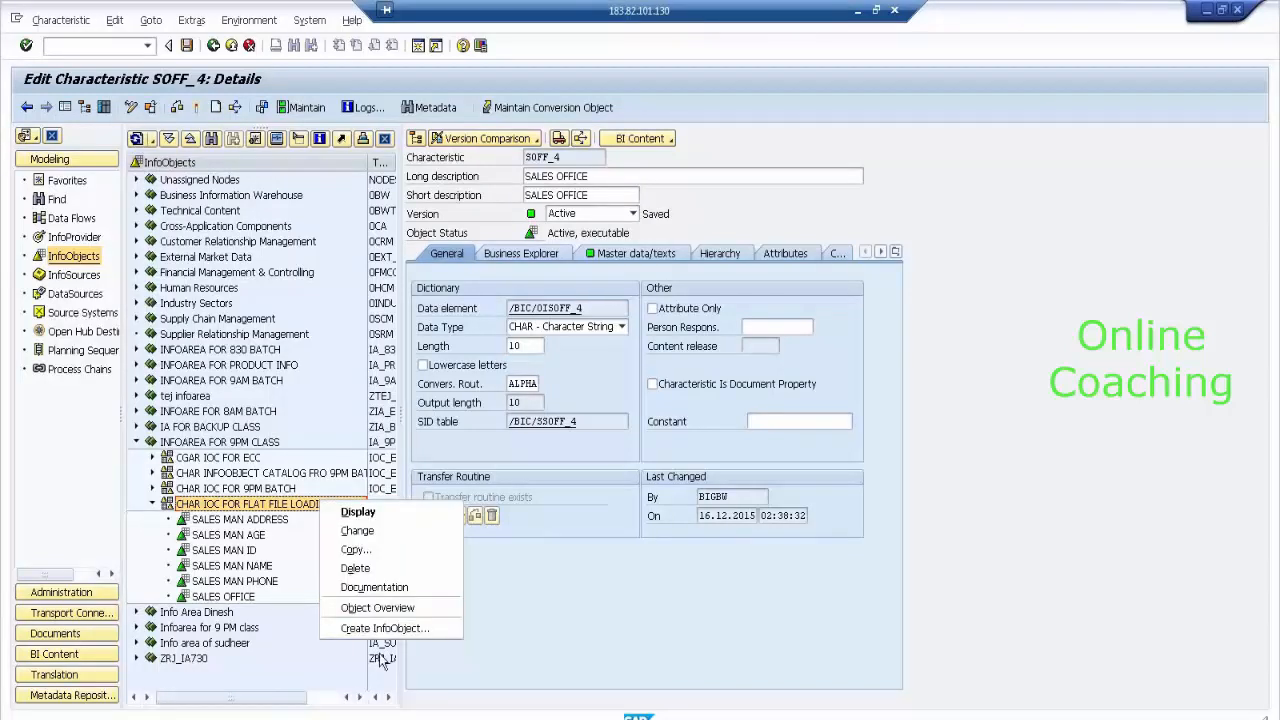
{"action": "left_click", "coordinate": [287, 506]}
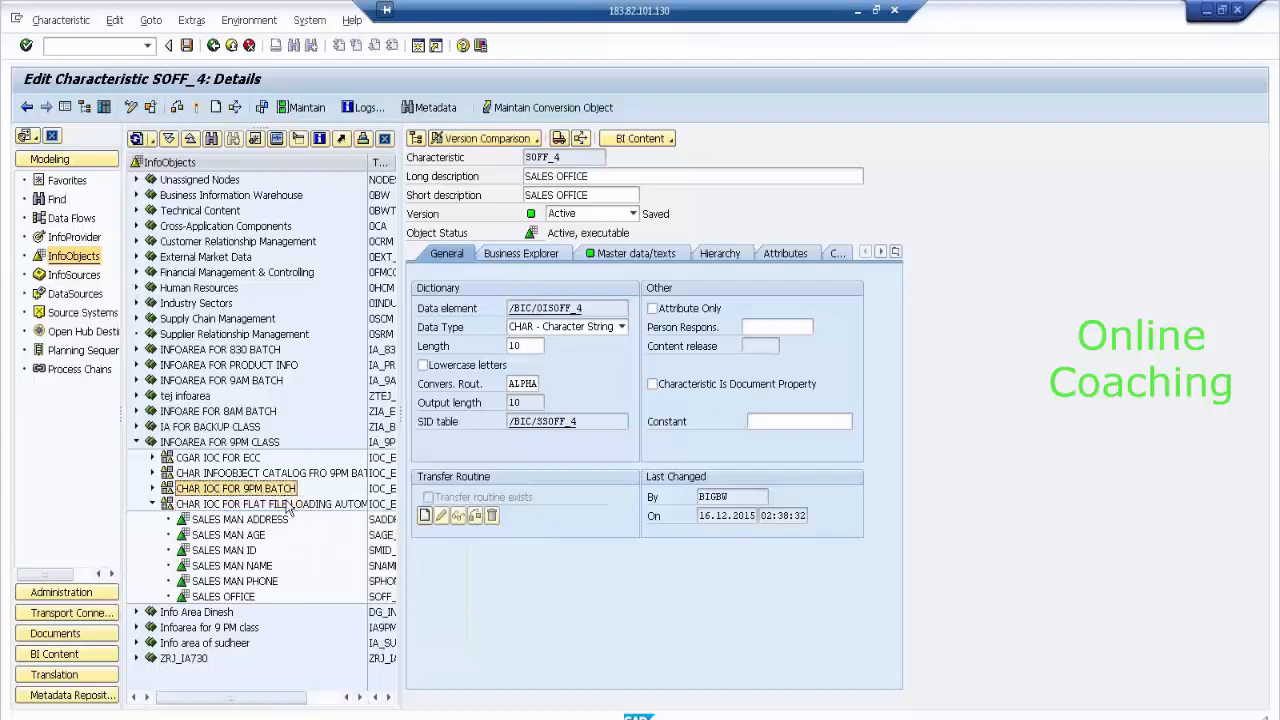
{"action": "left_click", "coordinate": [214, 111]}
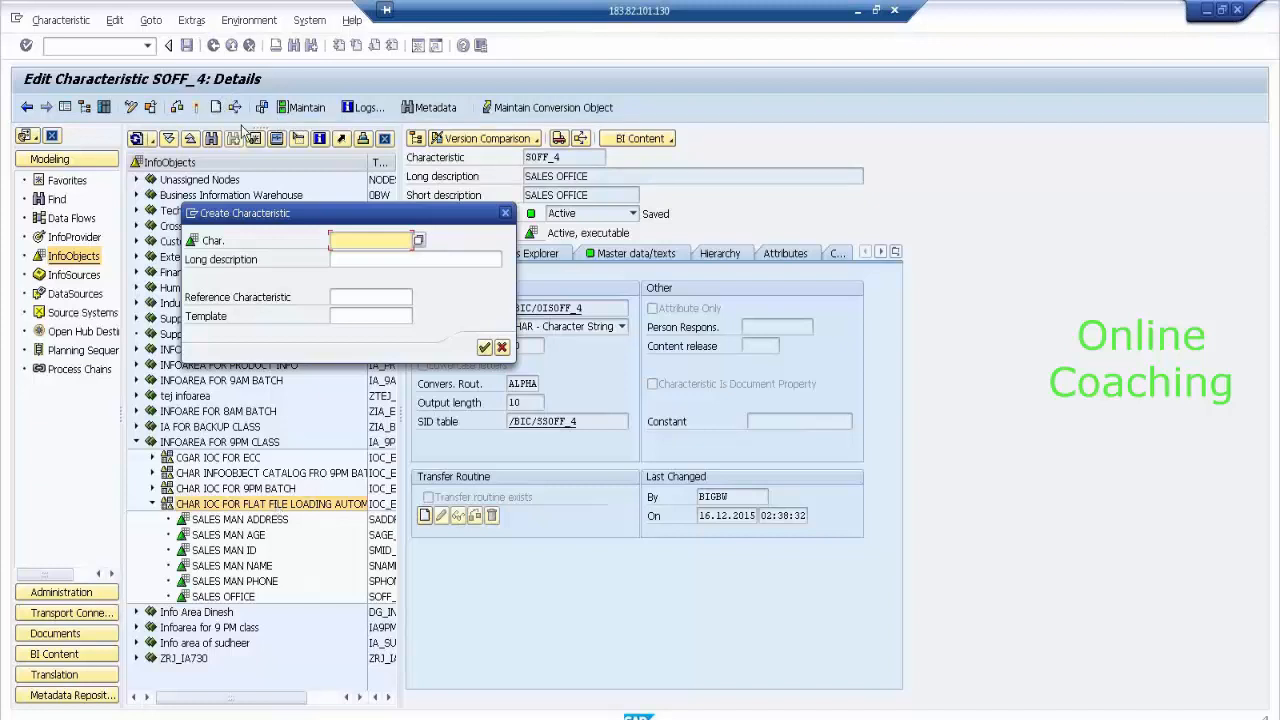
{"action": "left_click", "coordinate": [347, 256]}
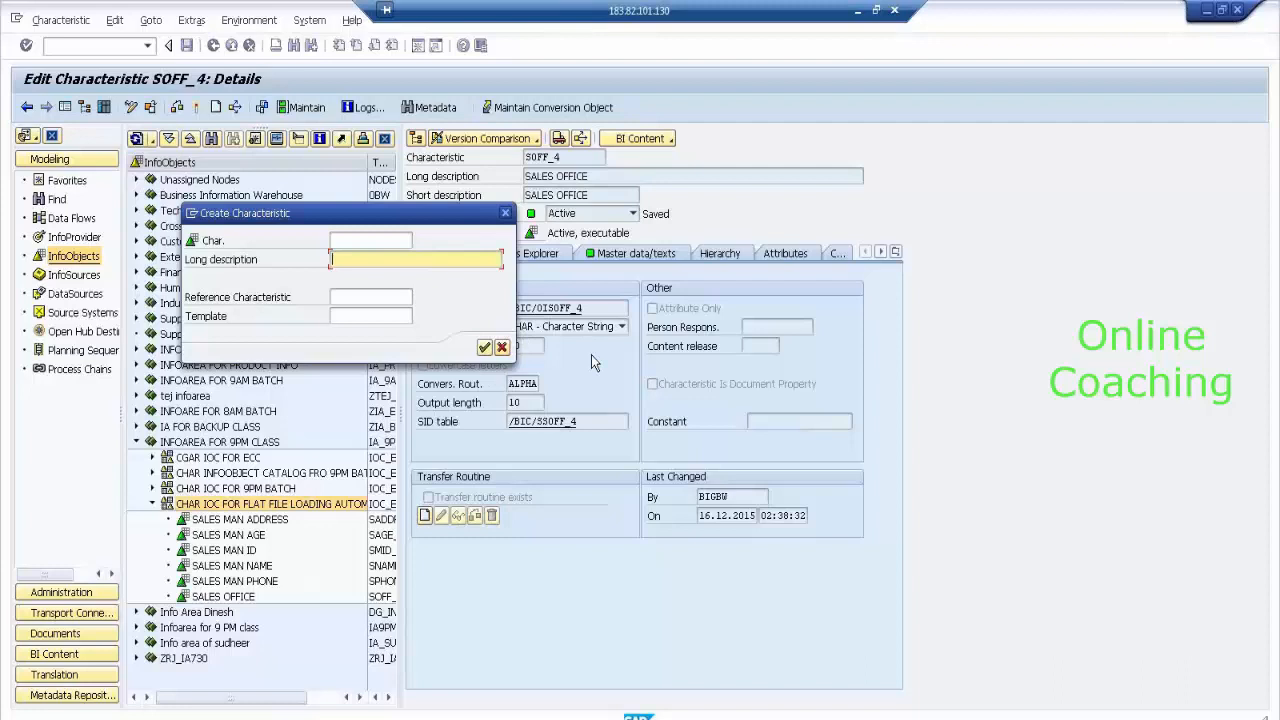
{"action": "left_click", "coordinate": [385, 239]}
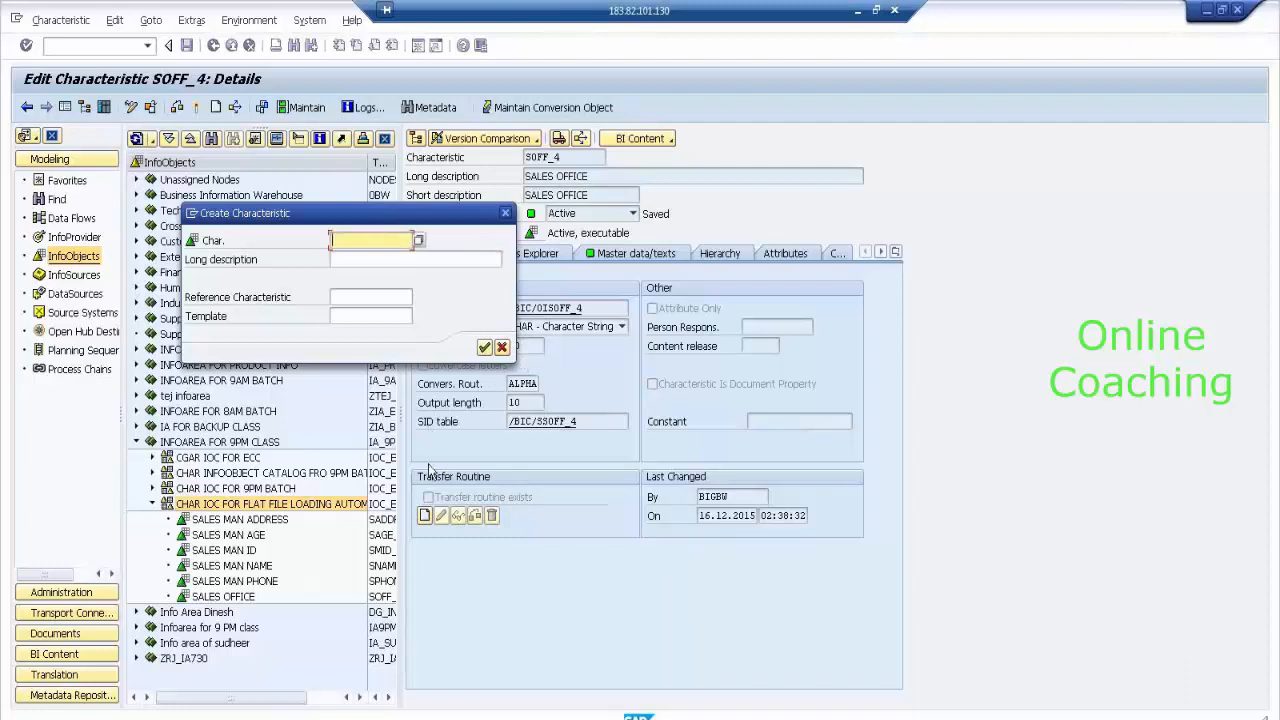
{"action": "type", "text": "SREG_4"}
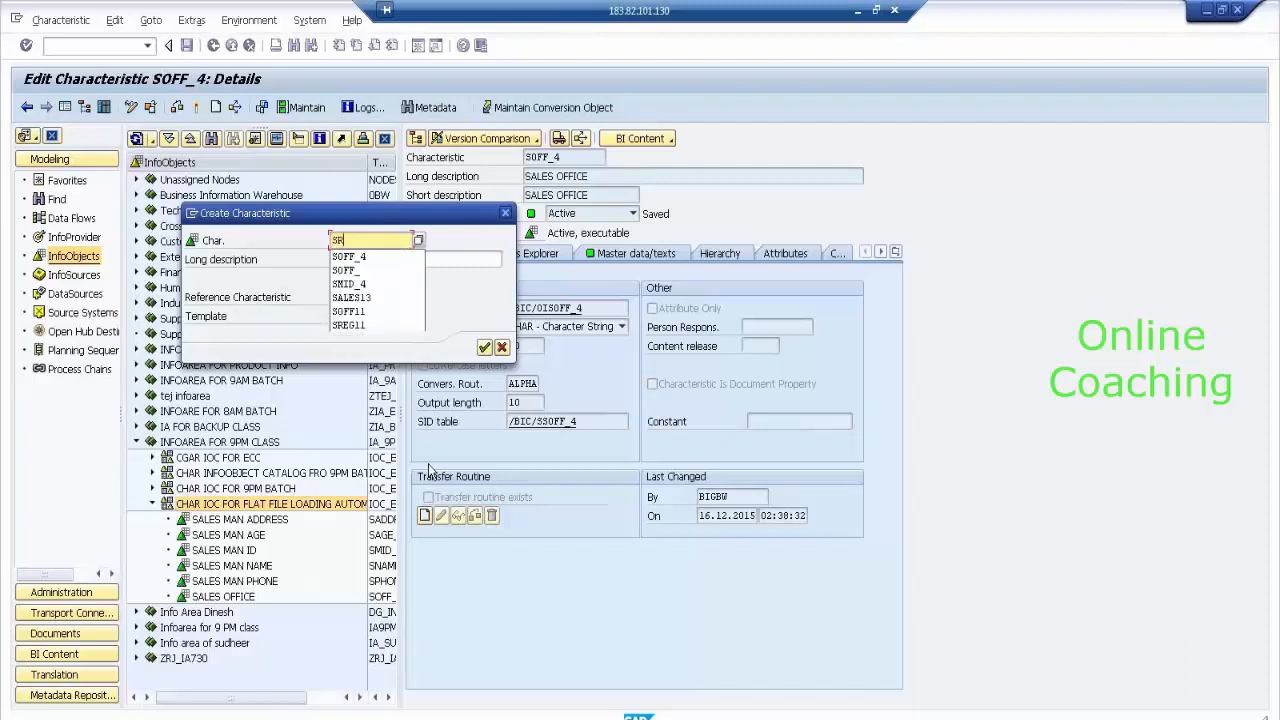
{"action": "type", "text": "ALE"}
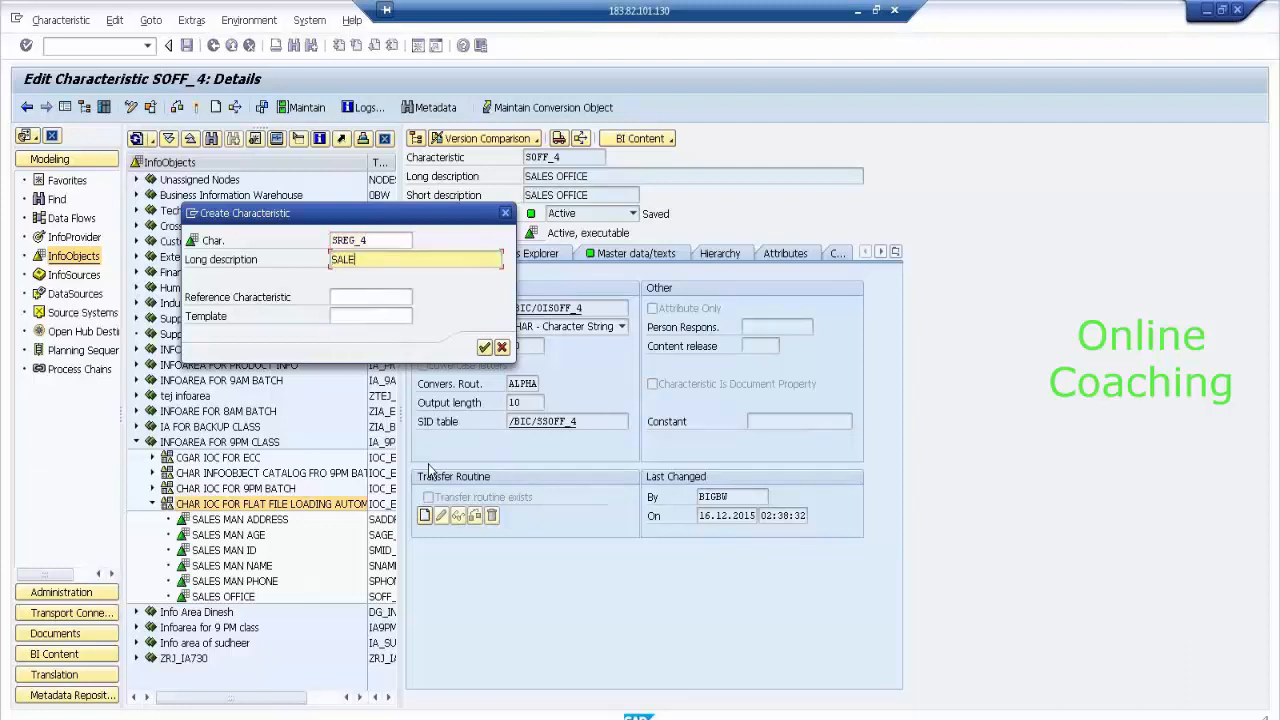
{"action": "type", "text": "S REGION"}
{"action": "key", "text": "Return"}
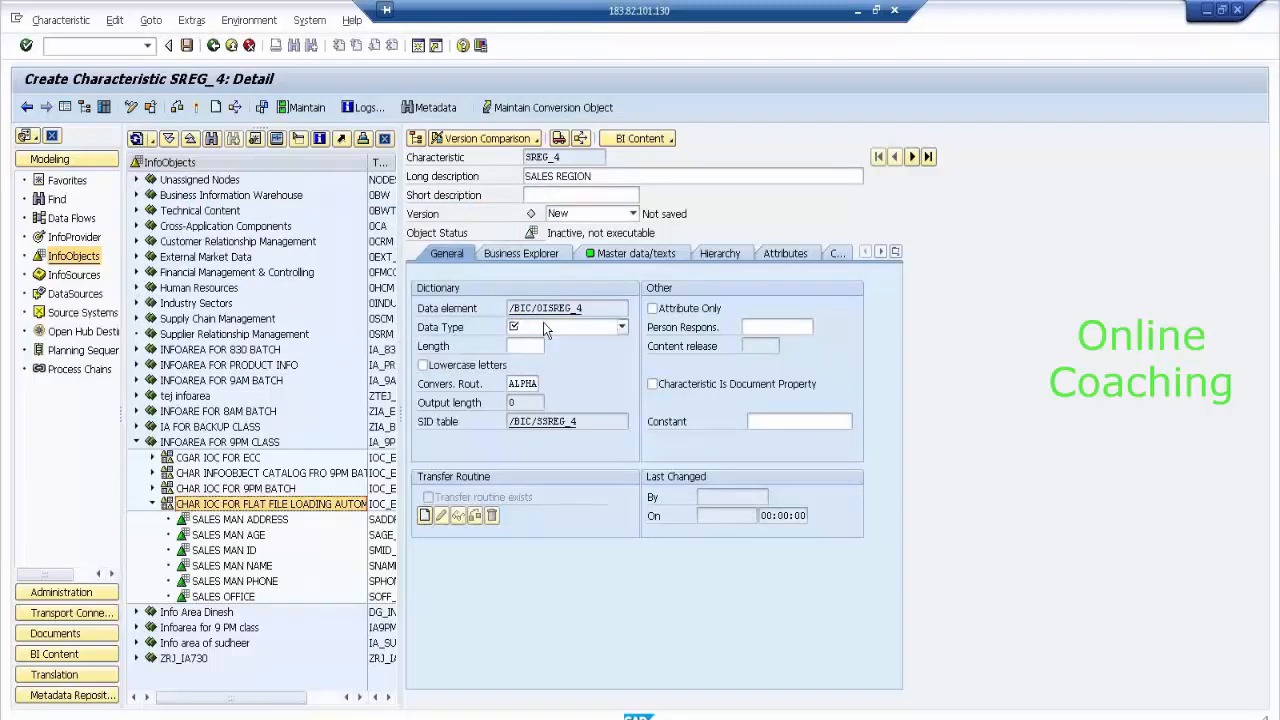
Set SREG_4 to data type CHAR - Character String with length 10, activate it and return to the InfoObjects tree.
{"action": "left_click", "coordinate": [545, 330]}
{"action": "left_click", "coordinate": [545, 342]}
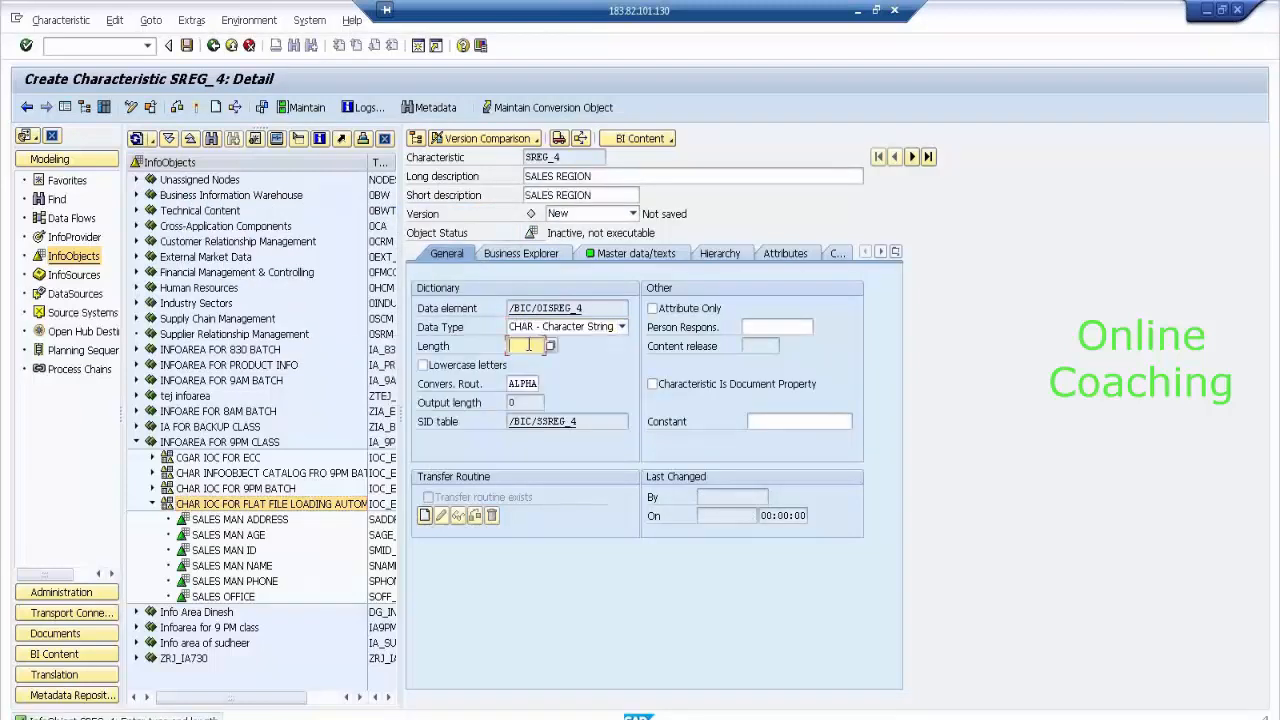
{"action": "left_click", "coordinate": [528, 345]}
{"action": "type", "text": "10"}
{"action": "key", "text": "Return"}
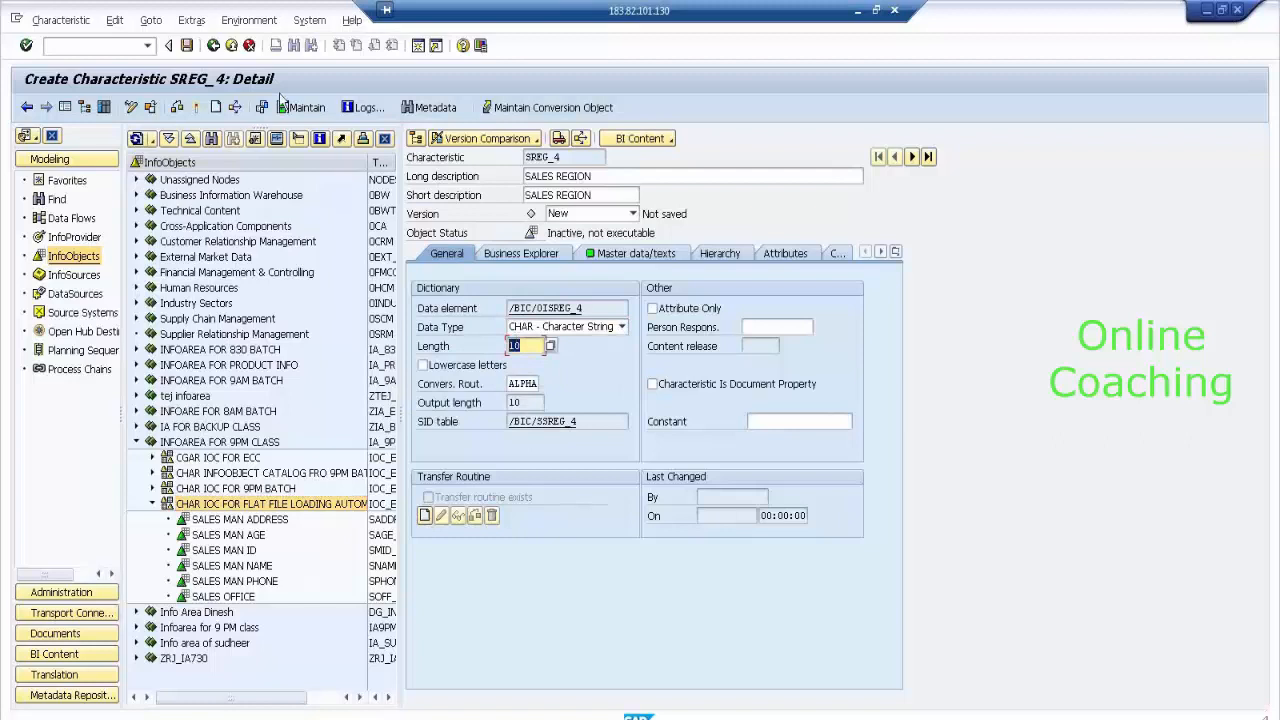
{"action": "left_click", "coordinate": [196, 110]}
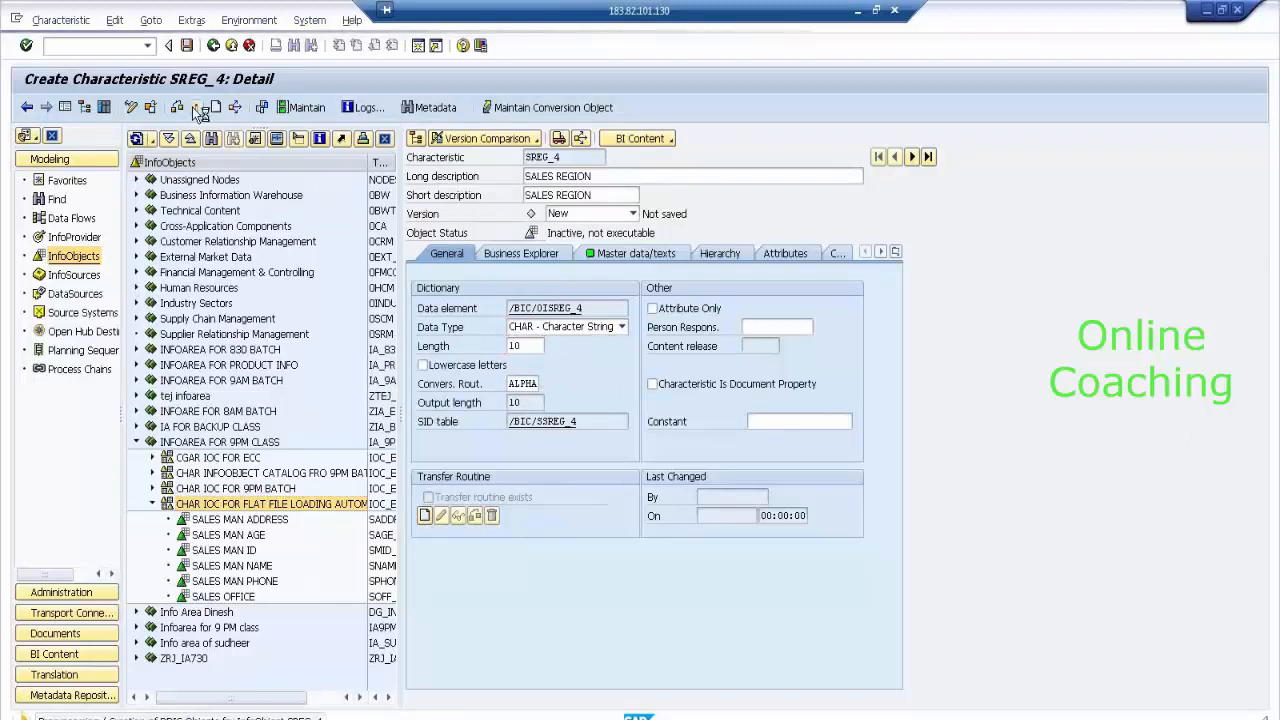
{"action": "left_click", "coordinate": [213, 45]}
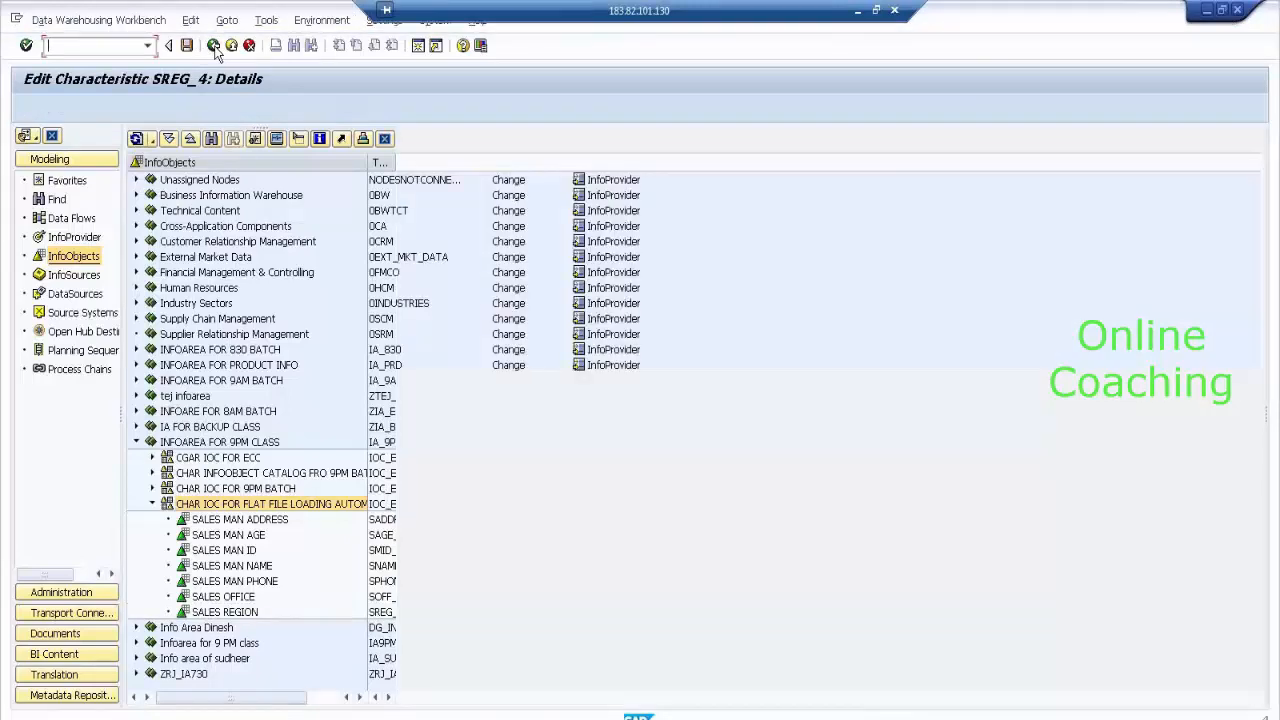
Open the SALES MAN ID characteristic (SMID_4) in edit mode and enable it with hierarchies.
{"action": "left_click", "coordinate": [254, 551]}
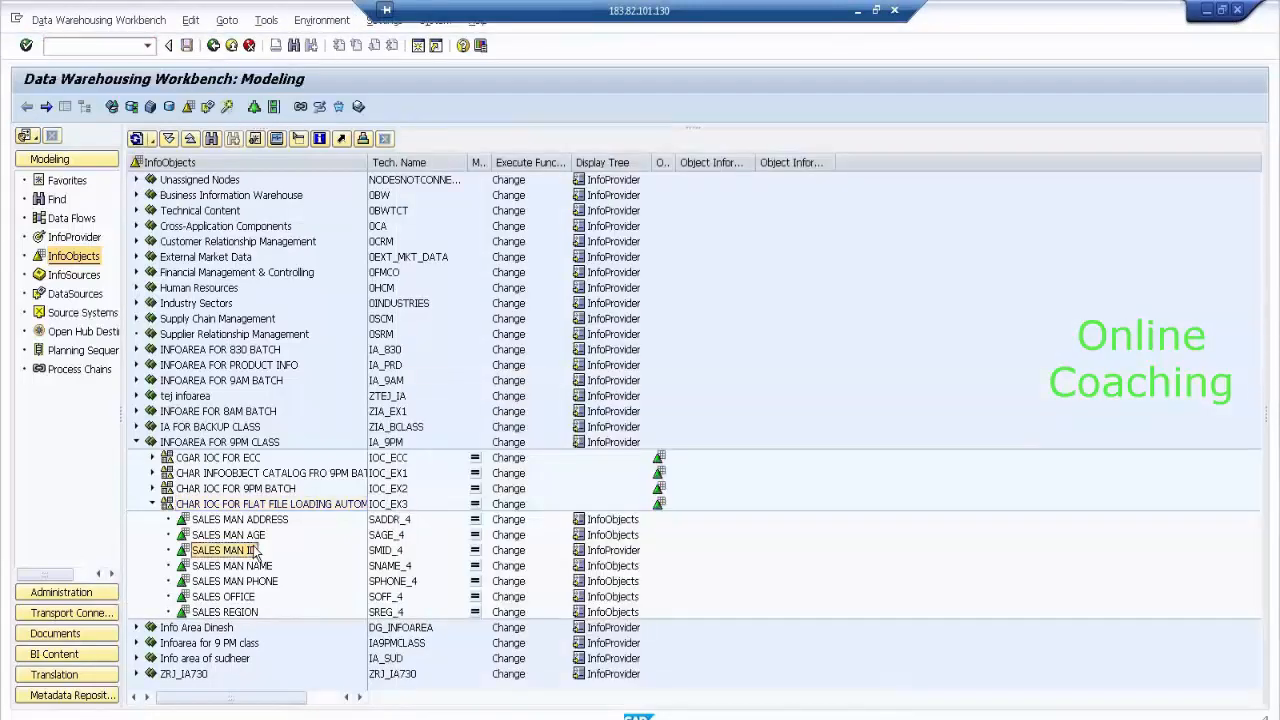
{"action": "double_click", "coordinate": [254, 551]}
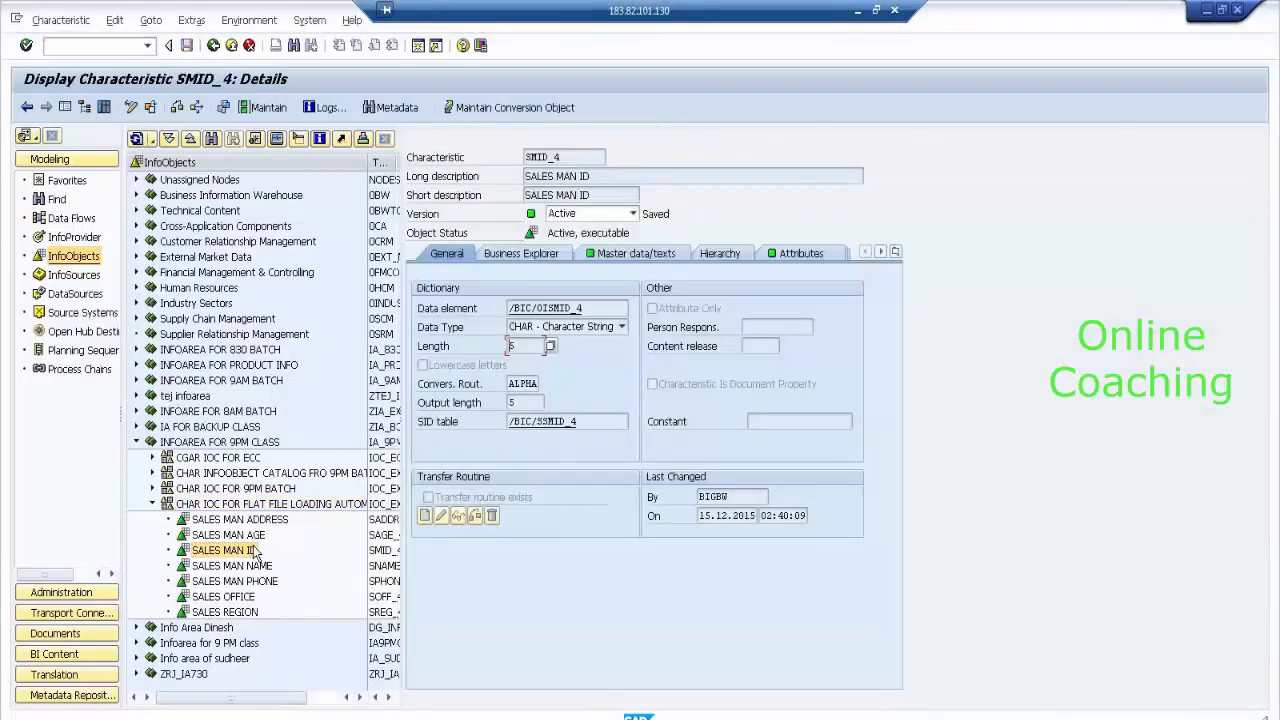
{"action": "left_click", "coordinate": [130, 107]}
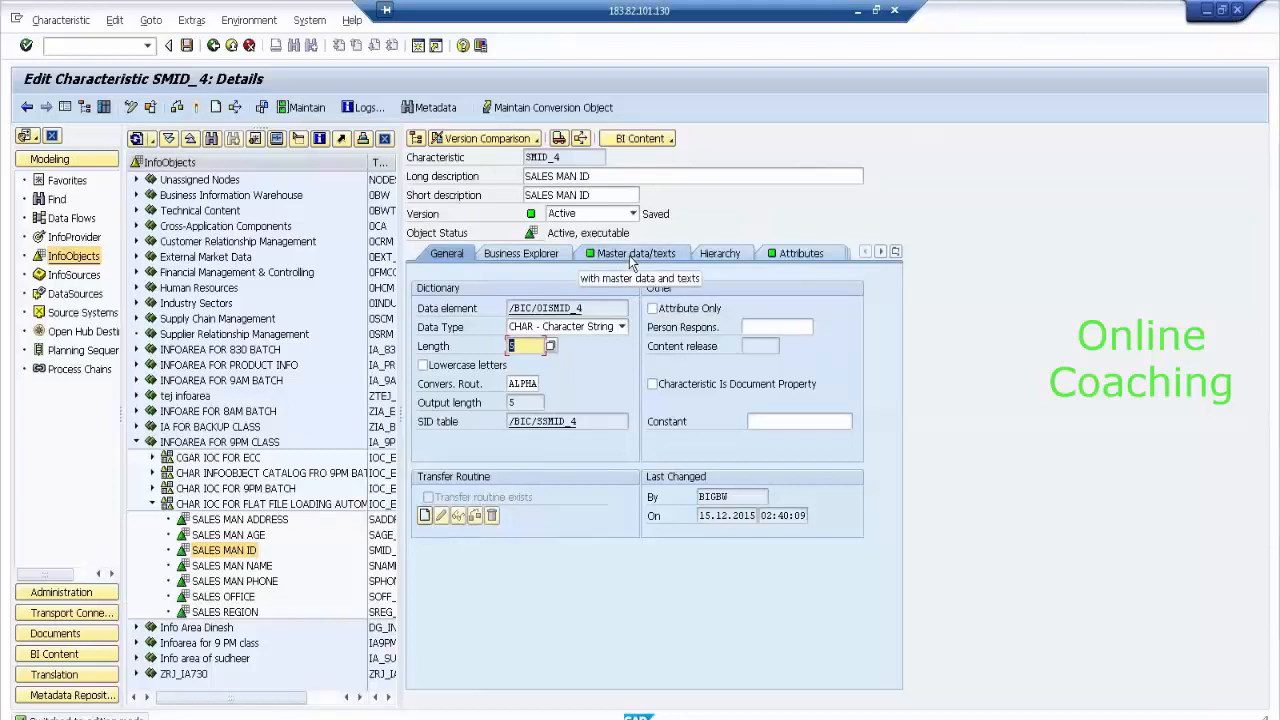
{"action": "left_click", "coordinate": [731, 256]}
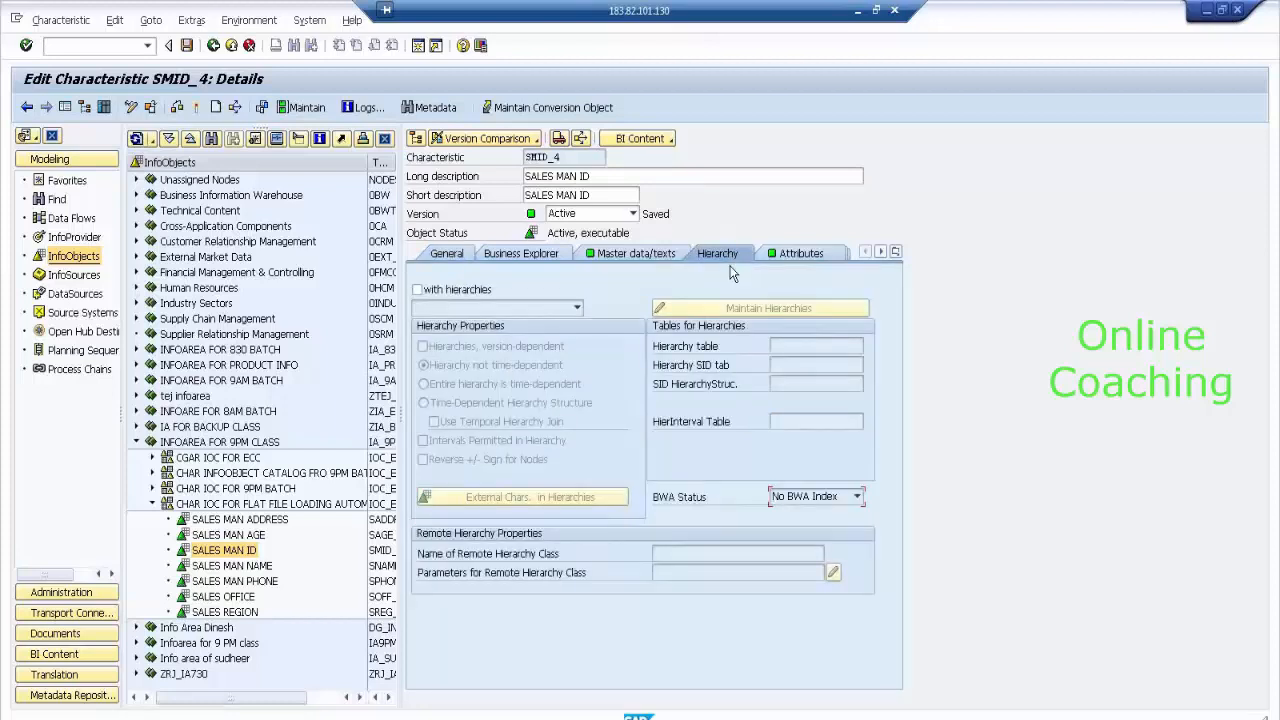
{"action": "left_click", "coordinate": [418, 290]}
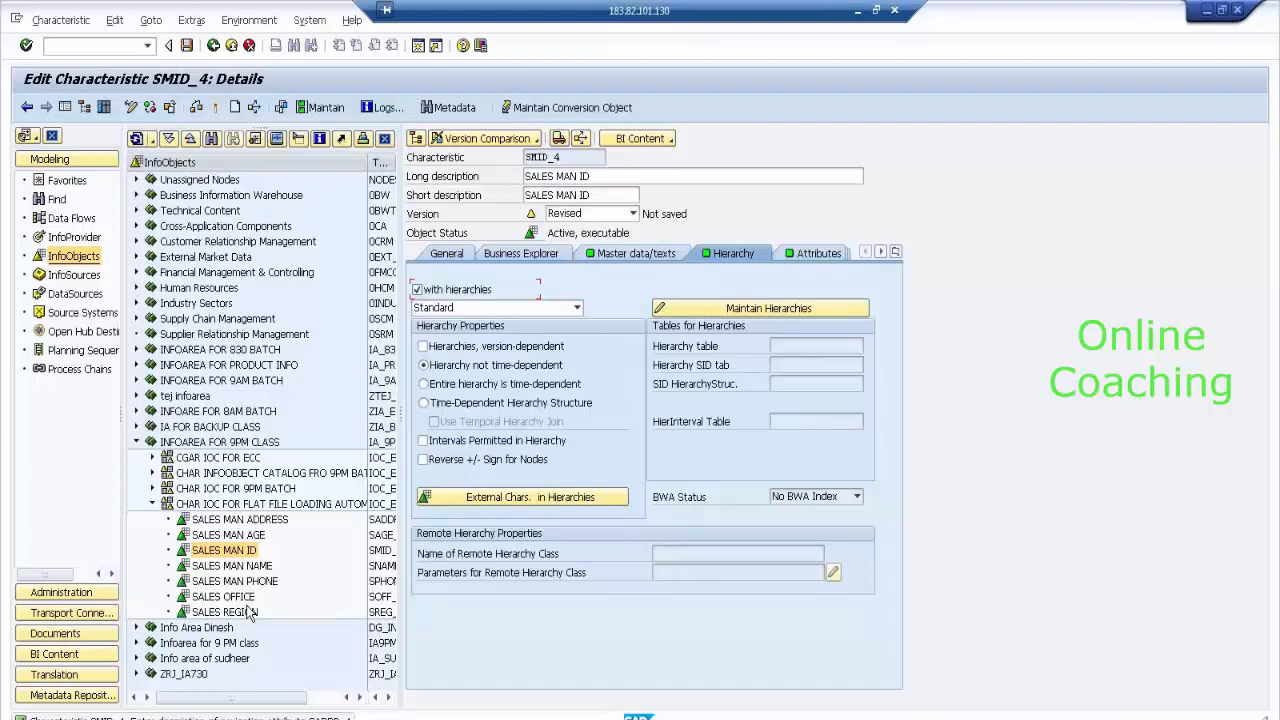
Find SREG_4 in the characteristics template and add it to the external characteristics of the SMID_4 hierarchy.
{"action": "left_click", "coordinate": [500, 501]}
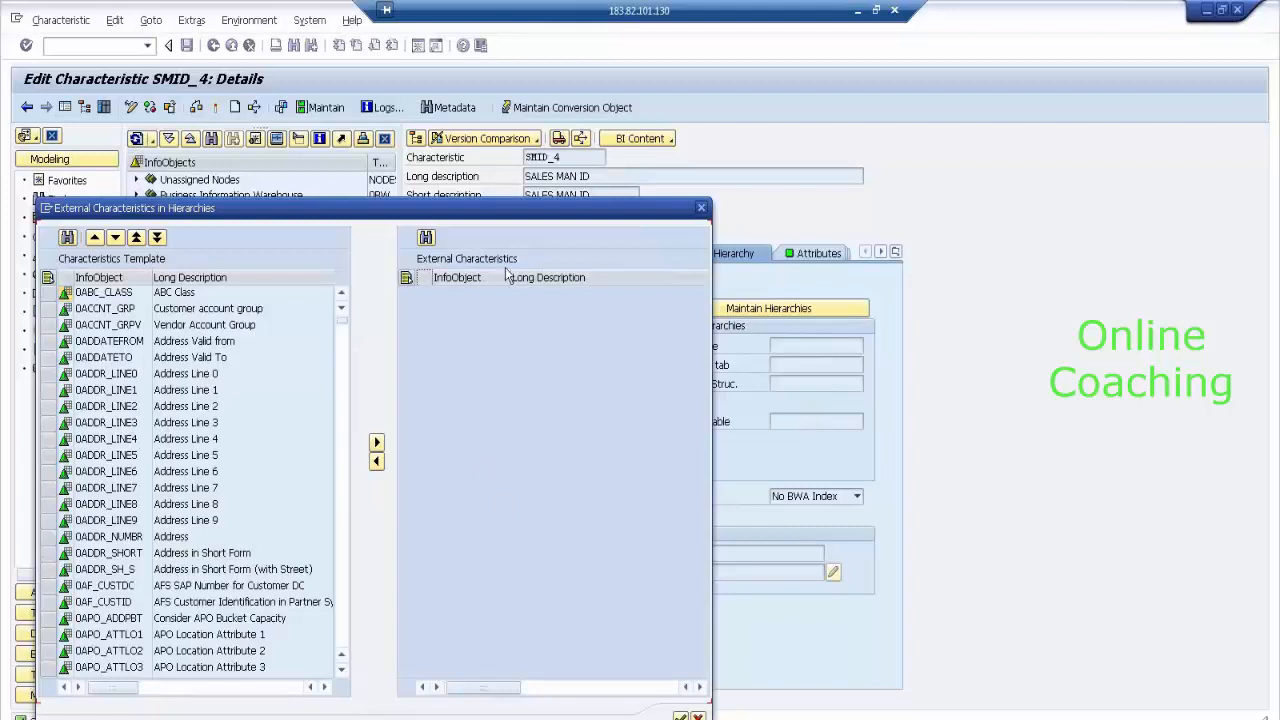
{"action": "left_click_drag", "start_coordinate": [573, 204], "coordinate": [820, 80]}
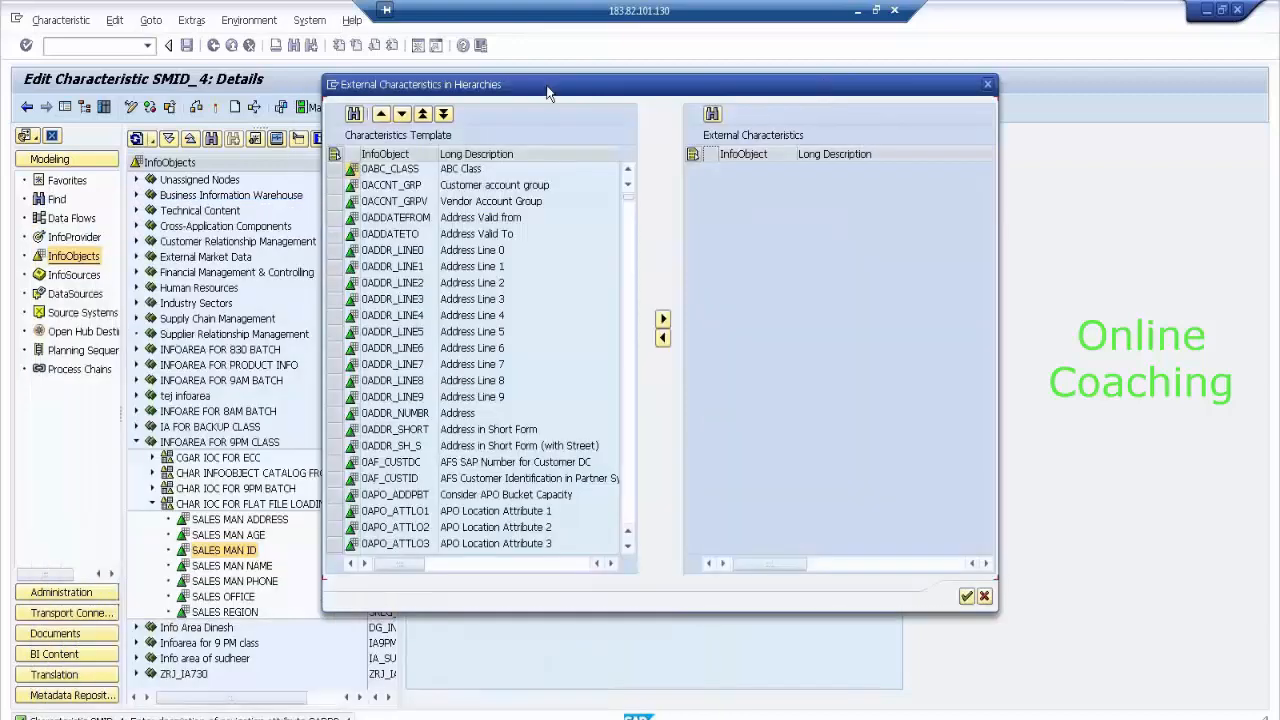
{"action": "left_click_drag", "start_coordinate": [536, 86], "coordinate": [668, 95]}
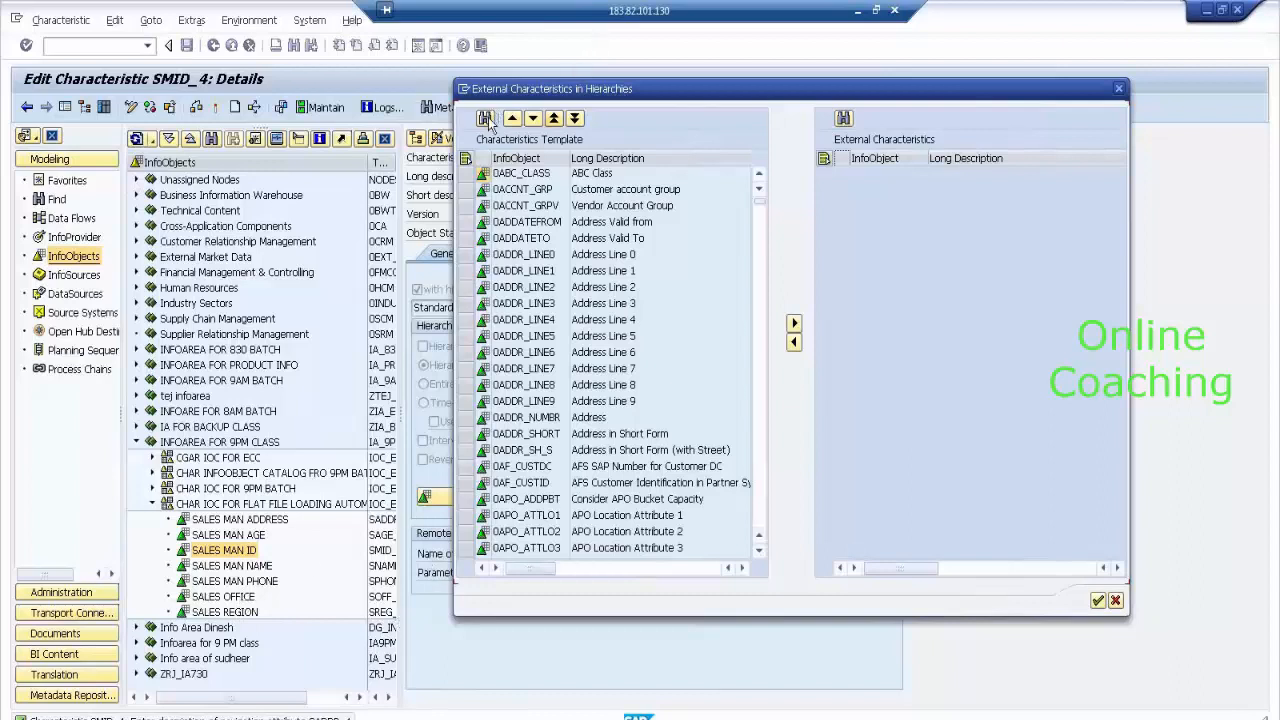
{"action": "left_click", "coordinate": [486, 119]}
{"action": "type", "text": "SRE"}
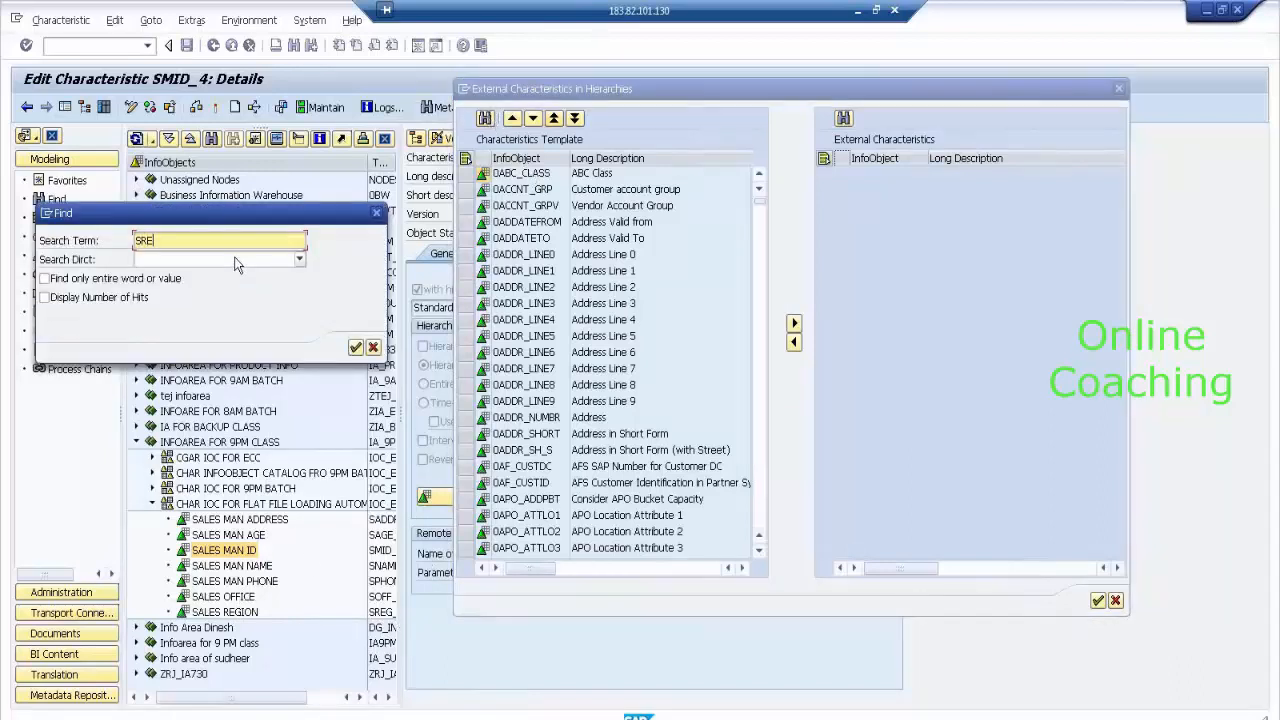
{"action": "type", "text": "G_4"}
{"action": "key", "text": "Return"}
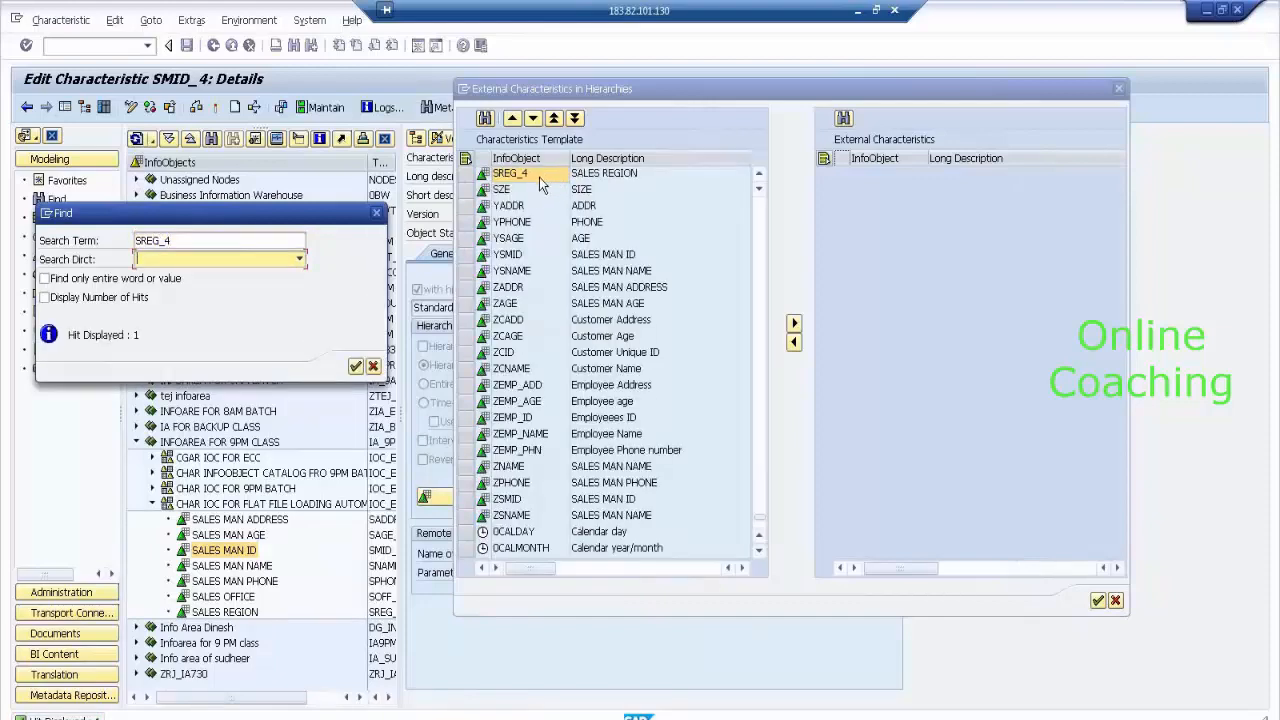
{"action": "left_click", "coordinate": [373, 367]}
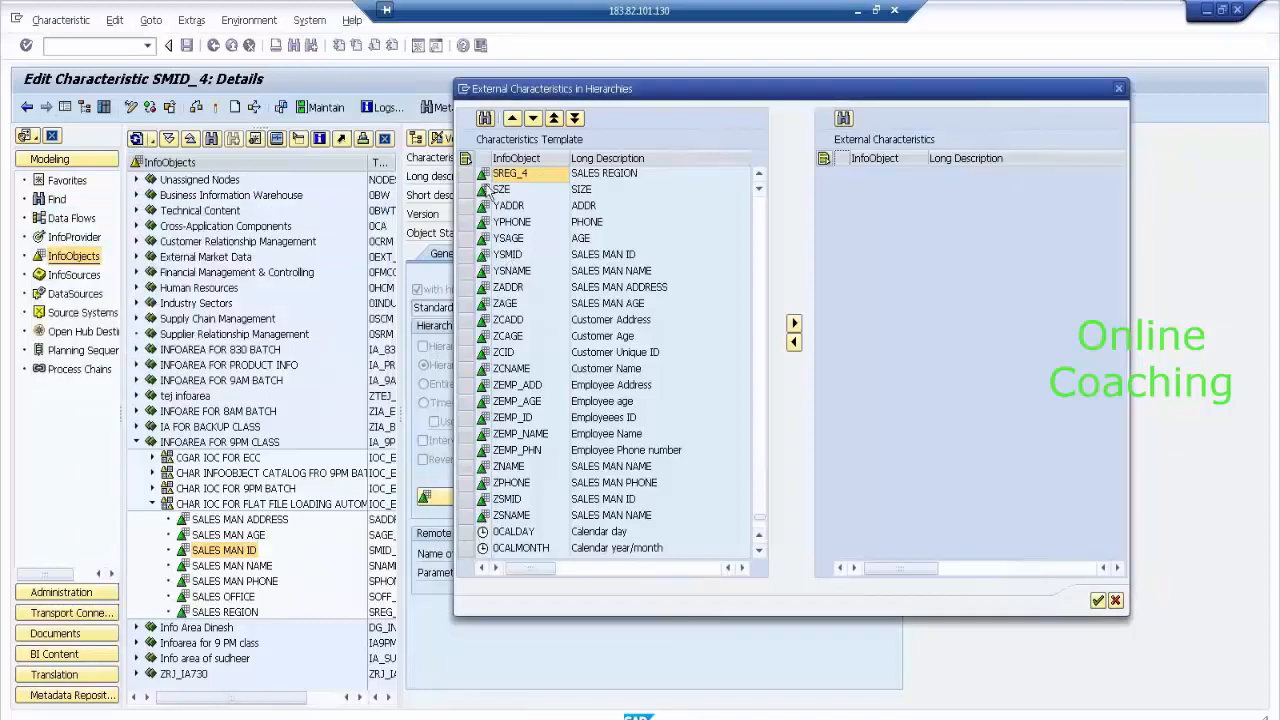
{"action": "left_click", "coordinate": [466, 174]}
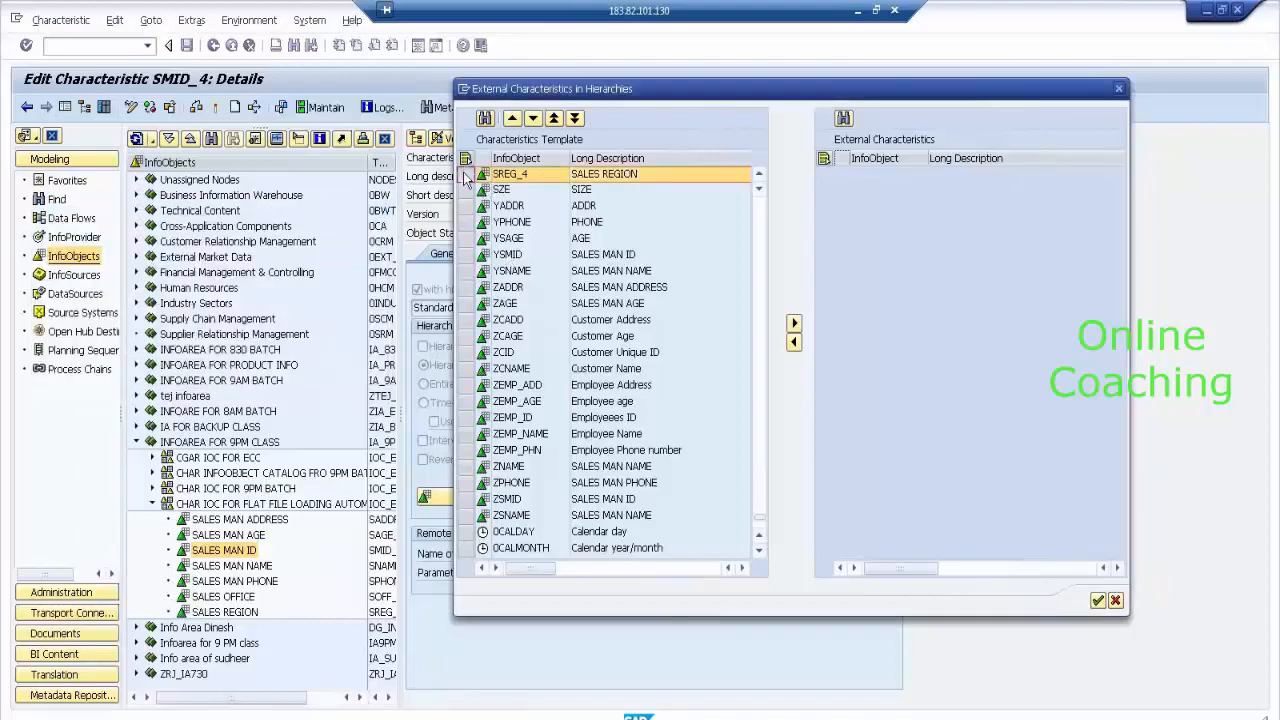
{"action": "left_click", "coordinate": [794, 323]}
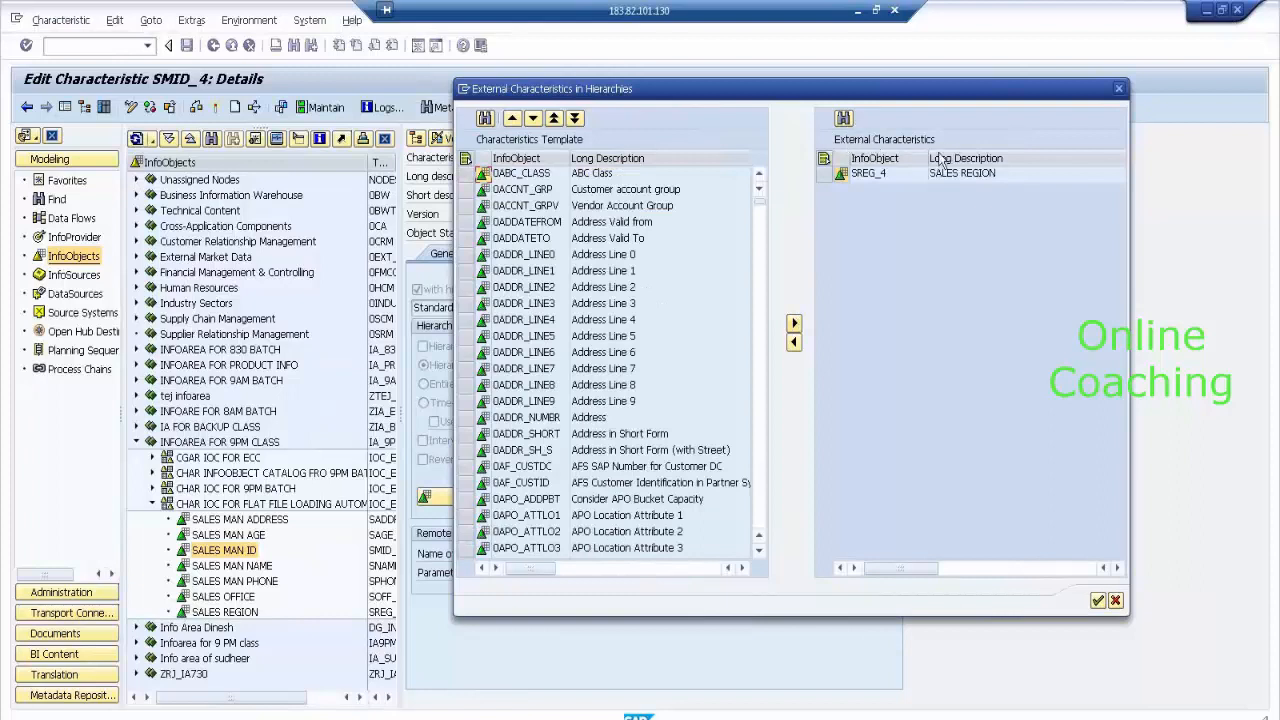
Find SOFF_4 in the characteristics template and add it to the hierarchy's external characteristics.
{"action": "left_click", "coordinate": [485, 118]}
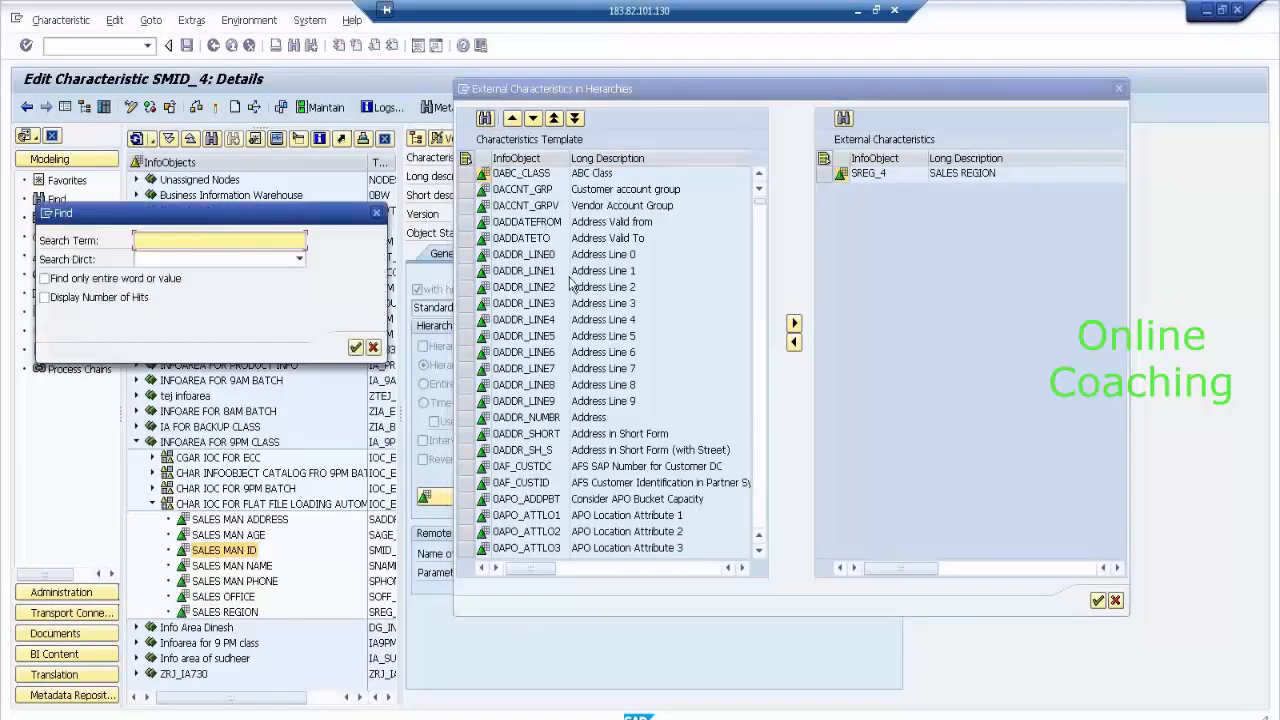
{"action": "type", "text": "SOFF_4"}
{"action": "key", "text": "Return"}
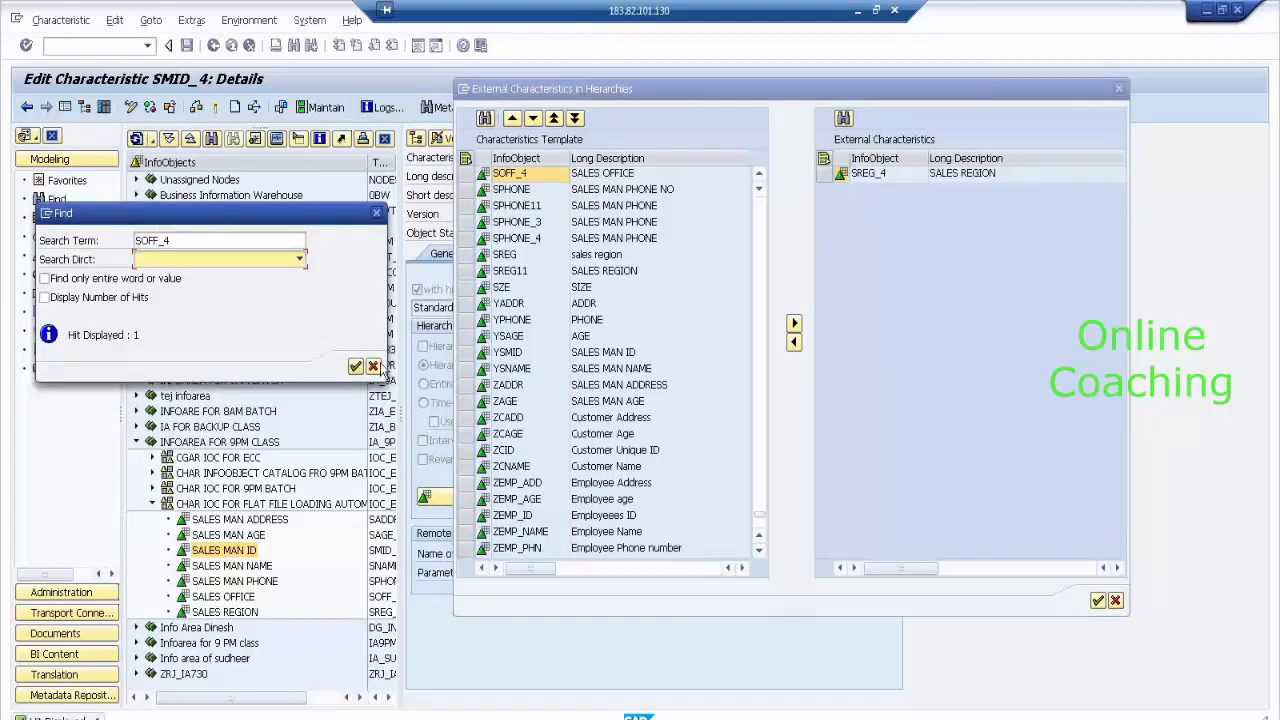
{"action": "left_click", "coordinate": [378, 368]}
{"action": "left_click", "coordinate": [466, 174]}
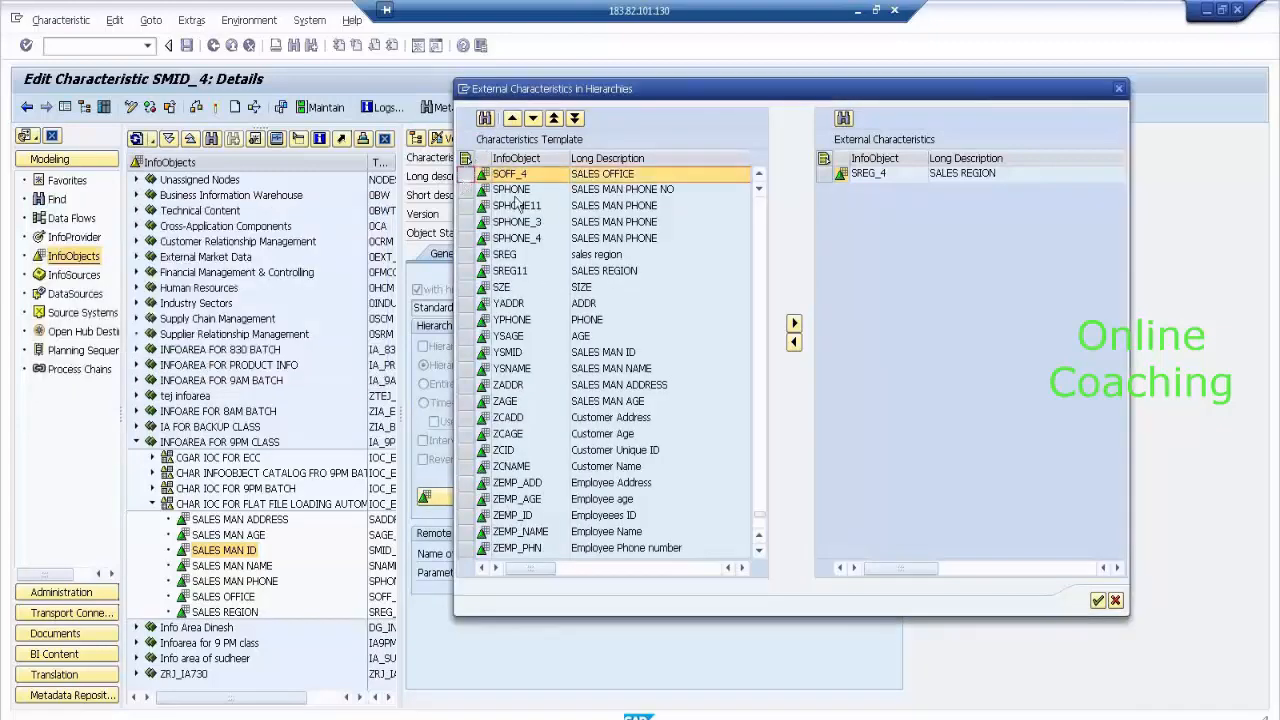
{"action": "left_click", "coordinate": [794, 325]}
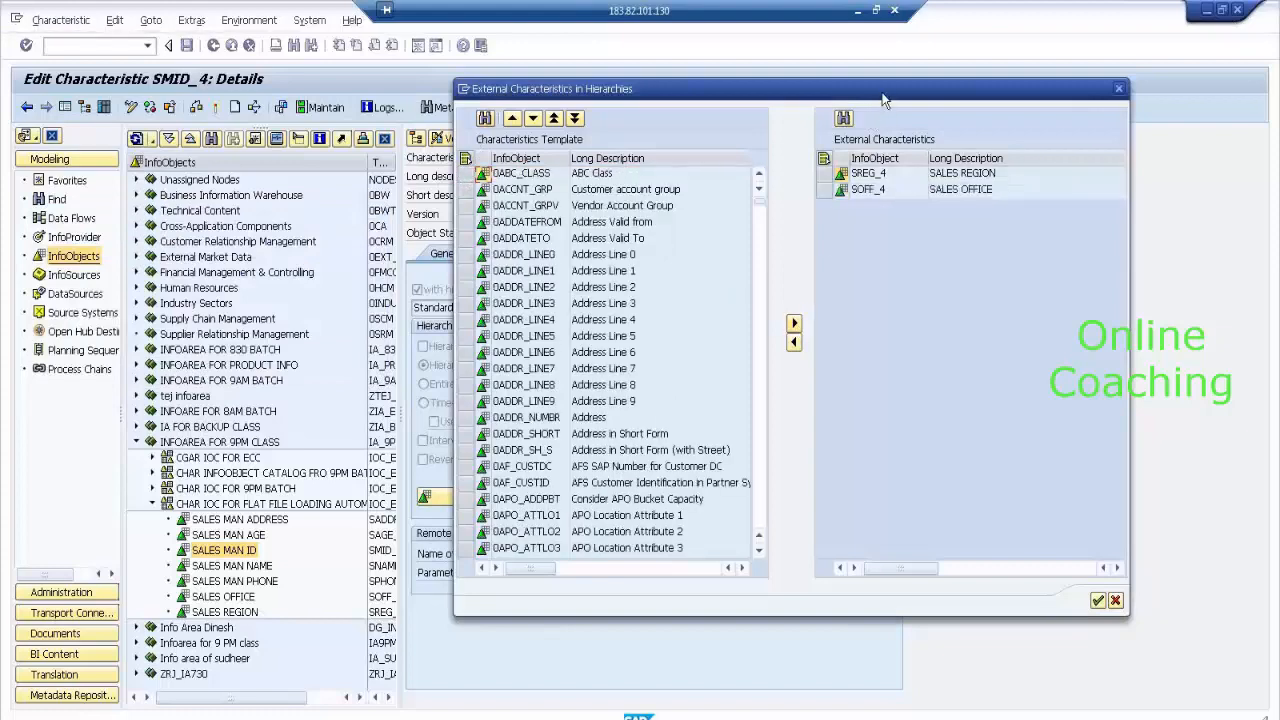
Confirm the external characteristics of the SMID_4 hierarchy, activate the characteristic and leave its details.
{"action": "left_click_drag", "start_coordinate": [858, 92], "coordinate": [608, 80]}
{"action": "left_click", "coordinate": [847, 589]}
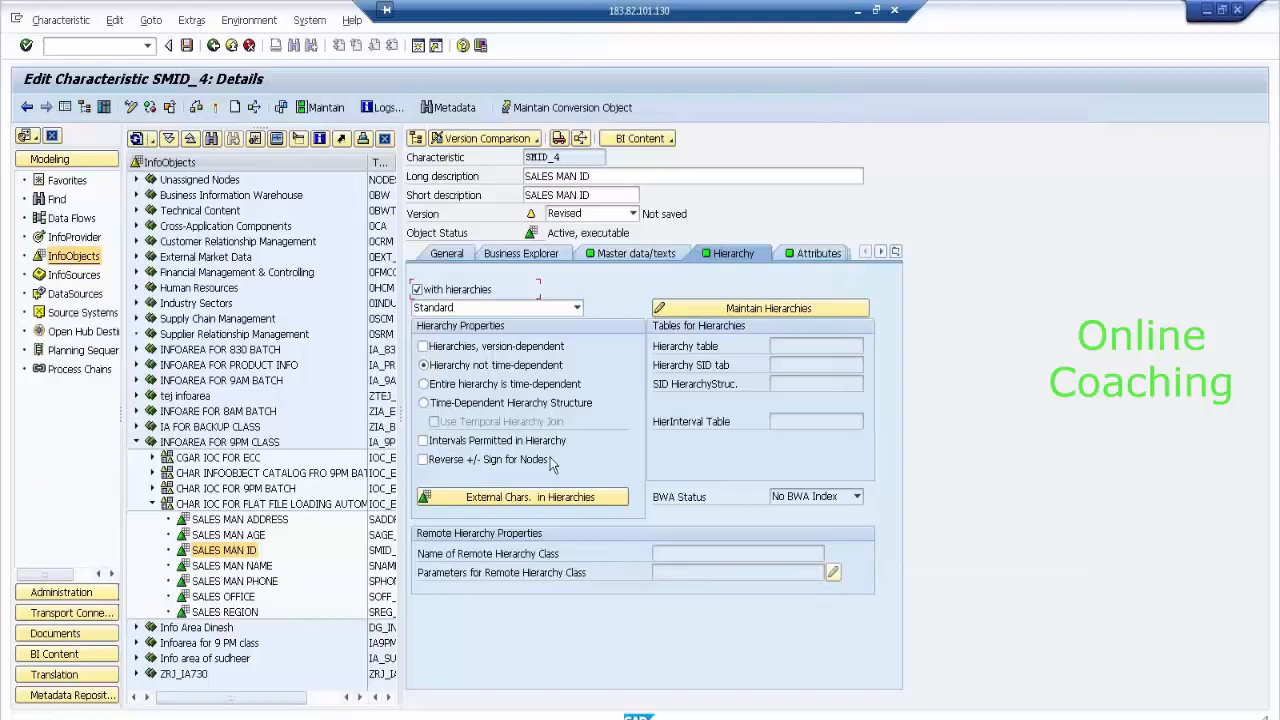
{"action": "left_click", "coordinate": [216, 108]}
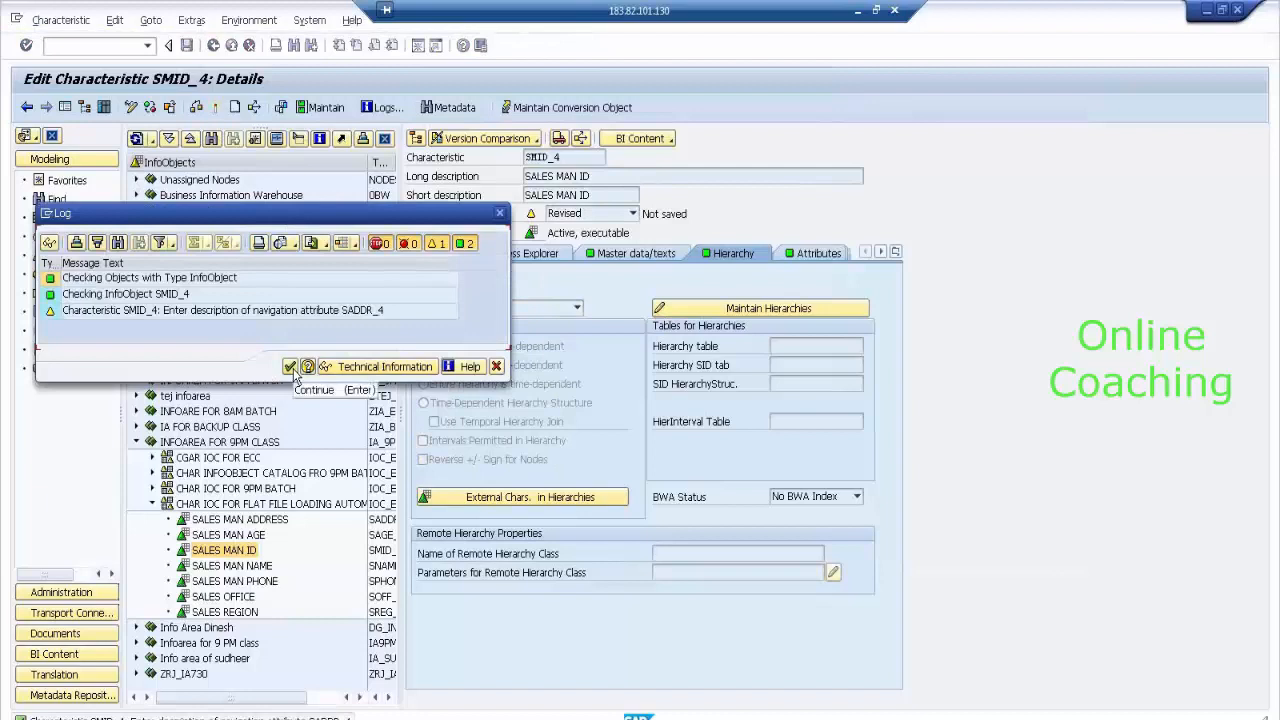
{"action": "left_click", "coordinate": [289, 366]}
{"action": "left_click", "coordinate": [192, 338]}
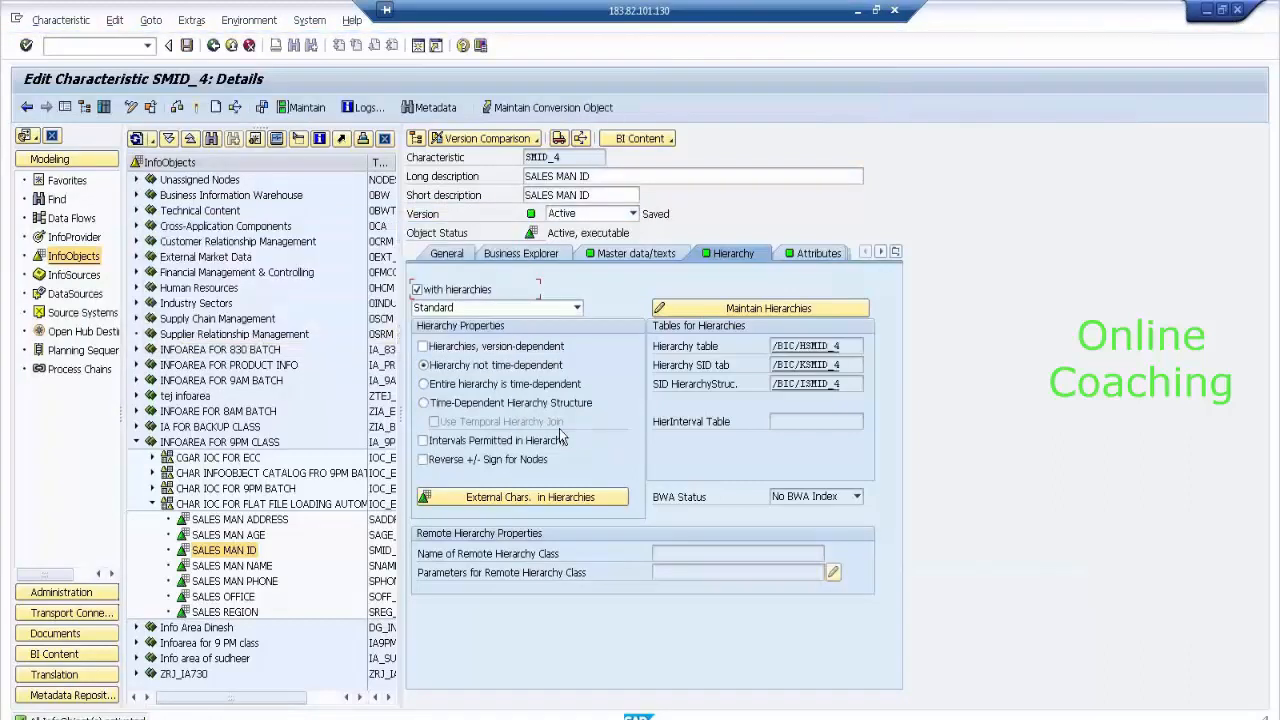
{"action": "left_click", "coordinate": [213, 46]}
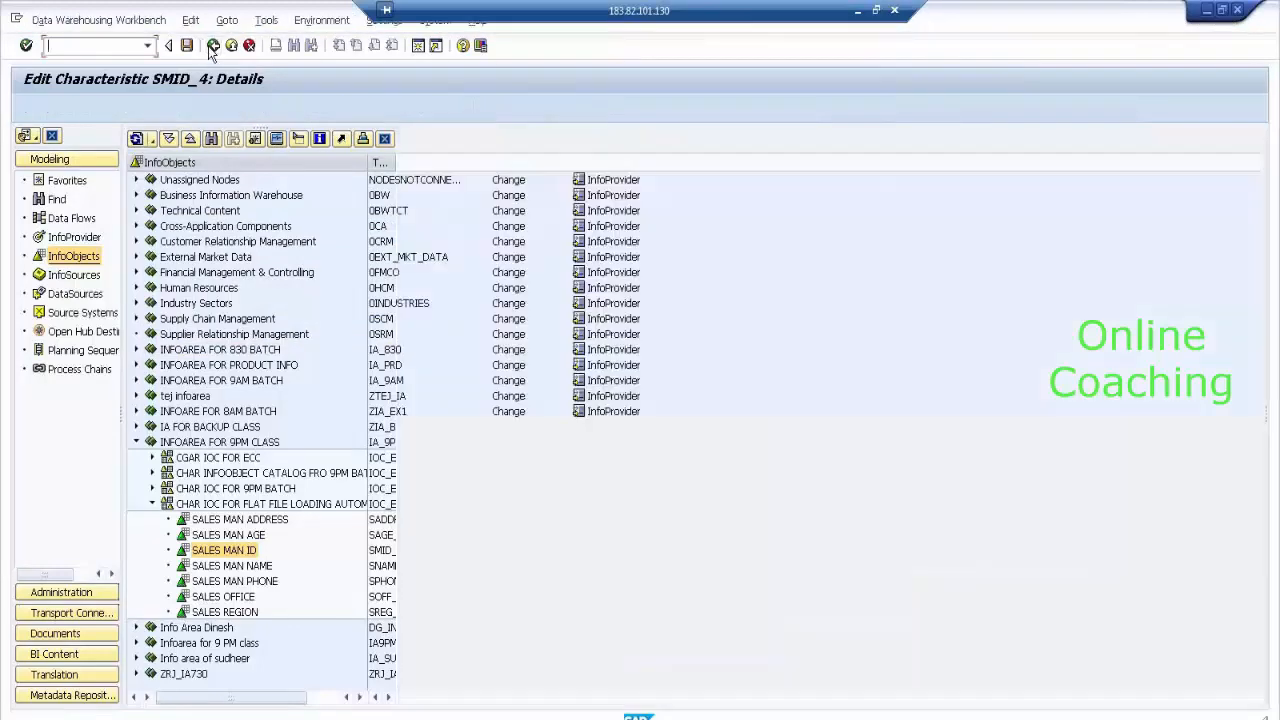
Show the attributes, hierarchies and texts of SALES MAN ID under INFOAREA FOR 9PM CLASS in the InfoProvider tree.
{"action": "left_click", "coordinate": [96, 242]}
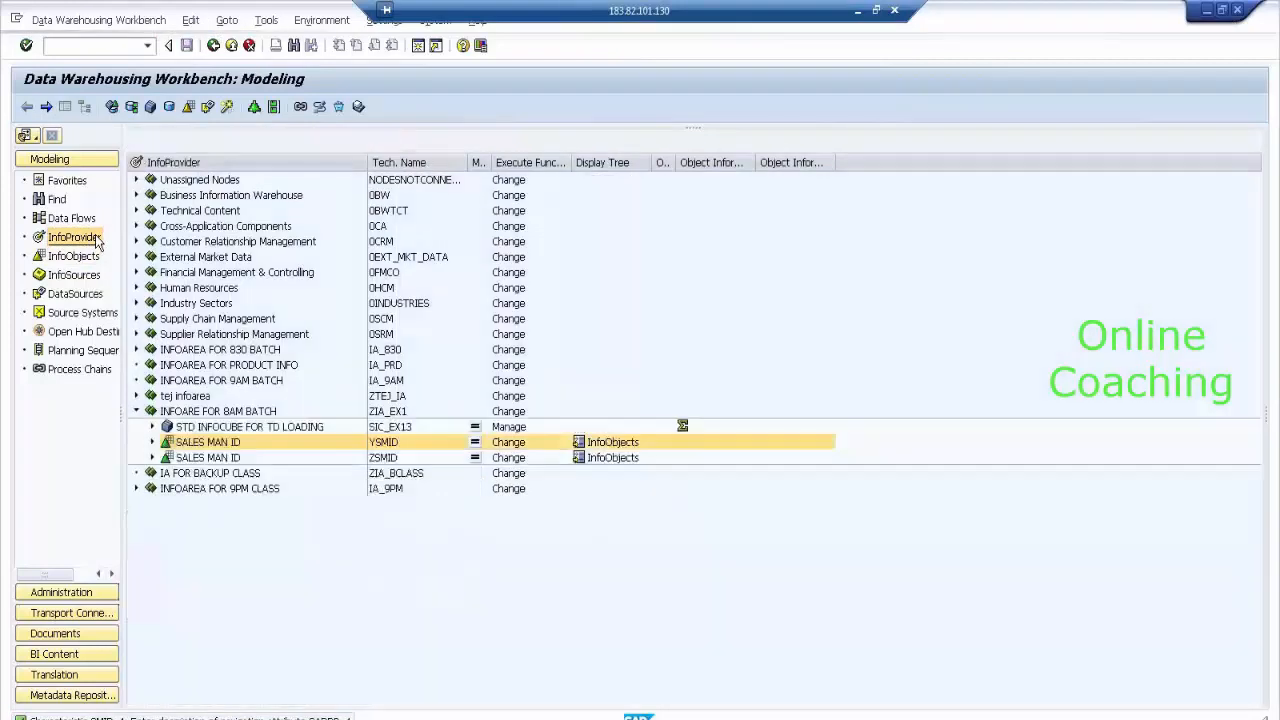
{"action": "left_click", "coordinate": [151, 443]}
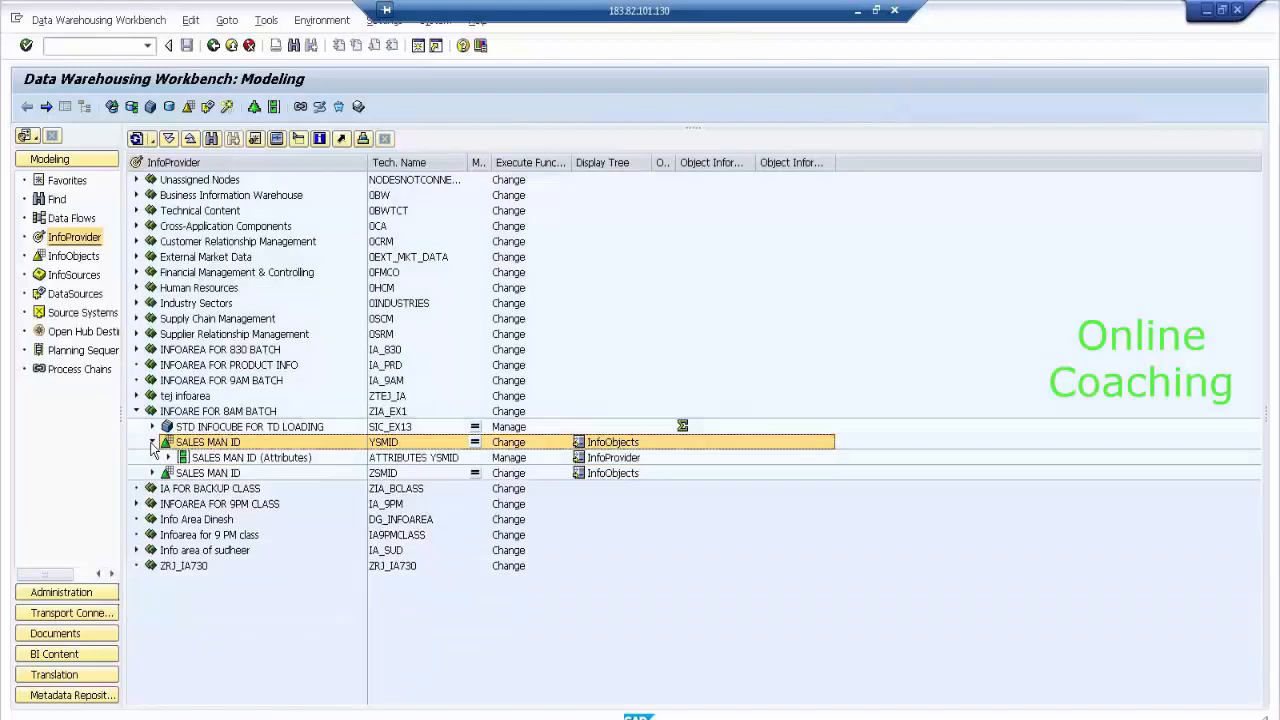
{"action": "left_click", "coordinate": [151, 443]}
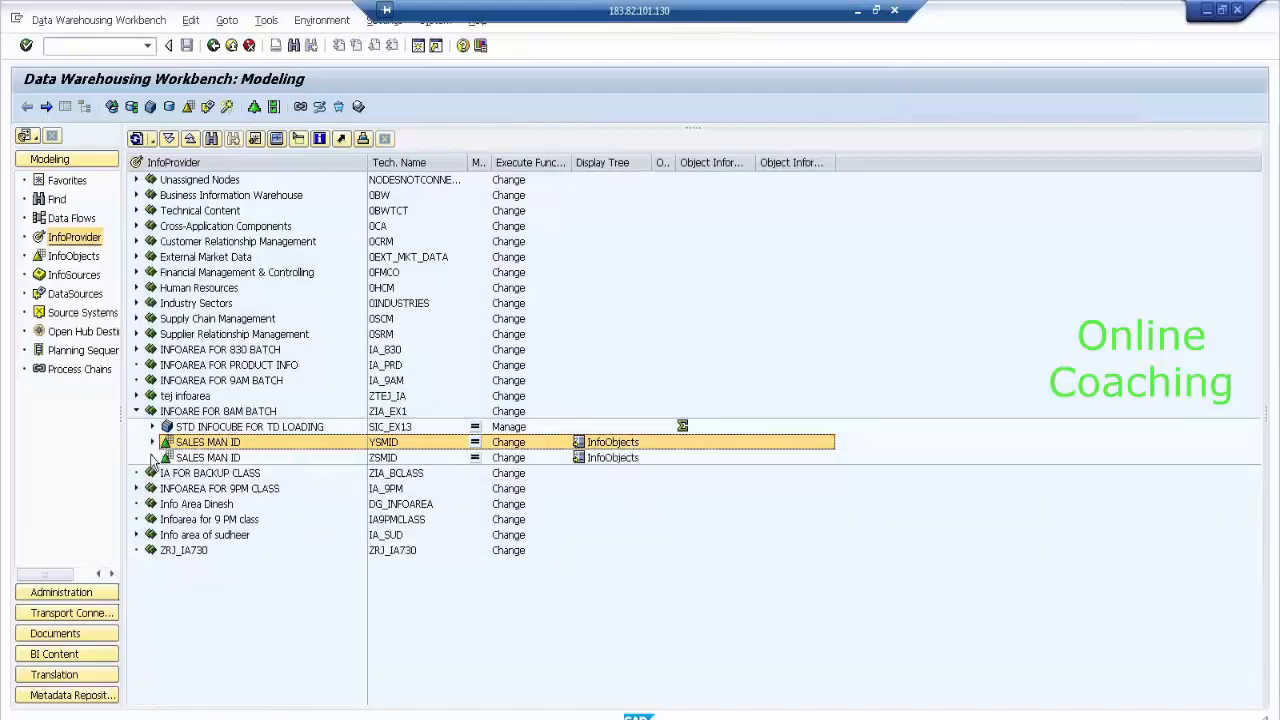
{"action": "left_click", "coordinate": [138, 412]}
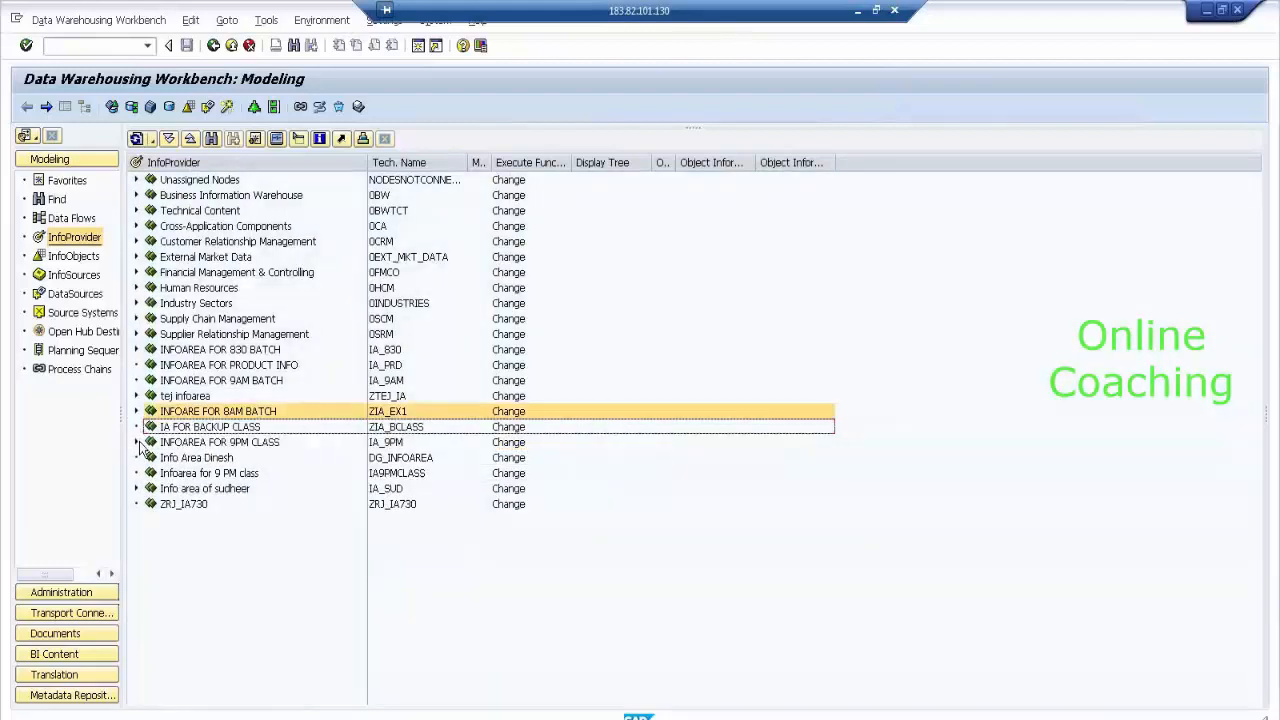
{"action": "left_click", "coordinate": [138, 443]}
{"action": "left_click", "coordinate": [152, 457]}
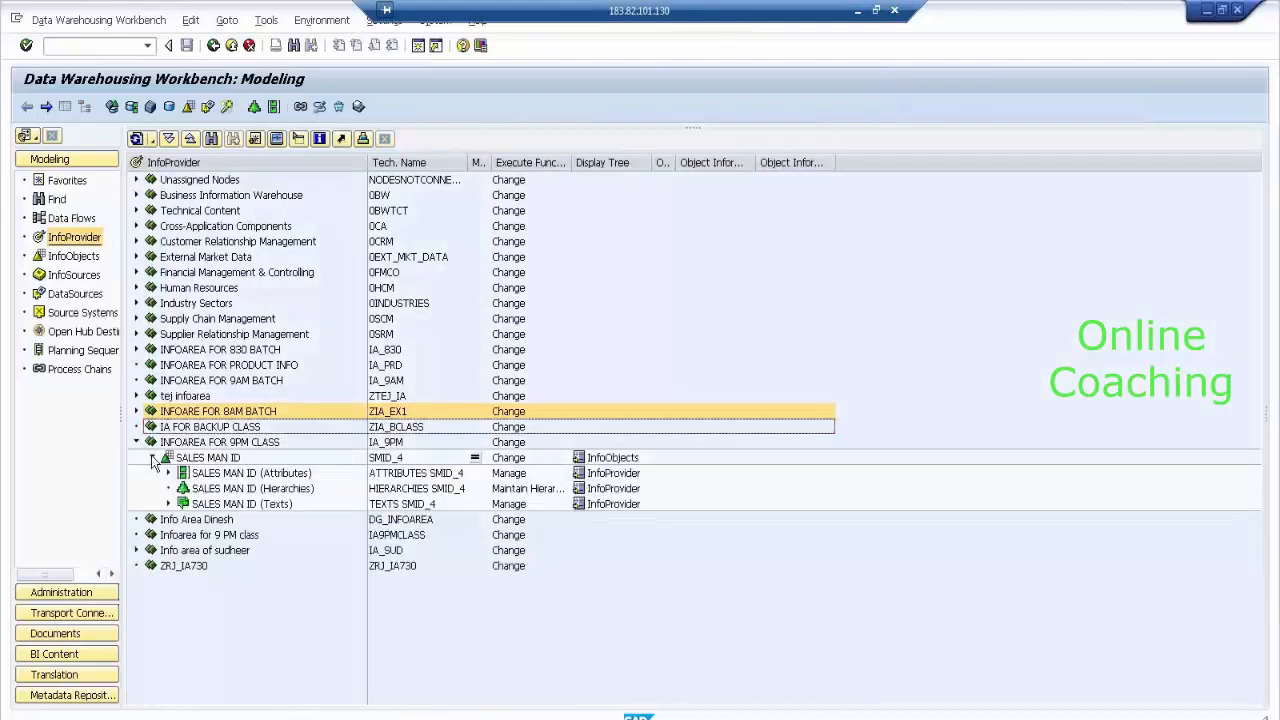
{"action": "left_click", "coordinate": [286, 492]}
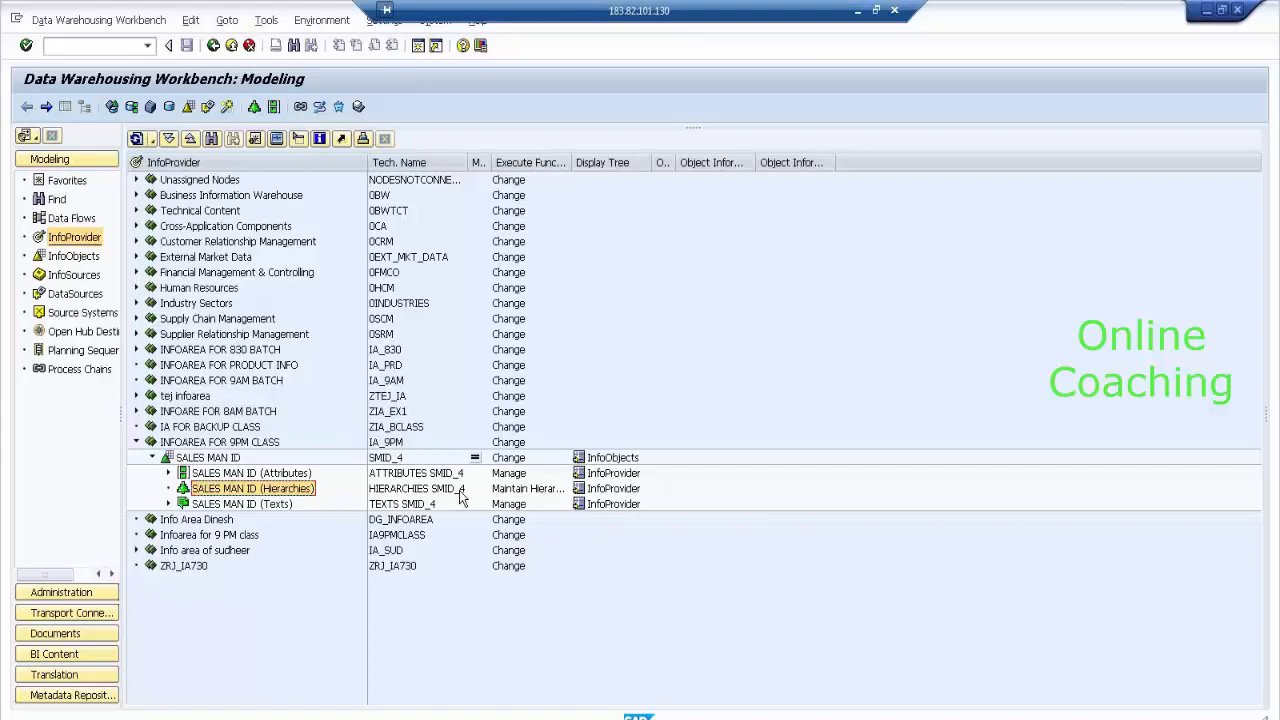
{"action": "left_click", "coordinate": [281, 479]}
{"action": "left_click", "coordinate": [277, 504]}
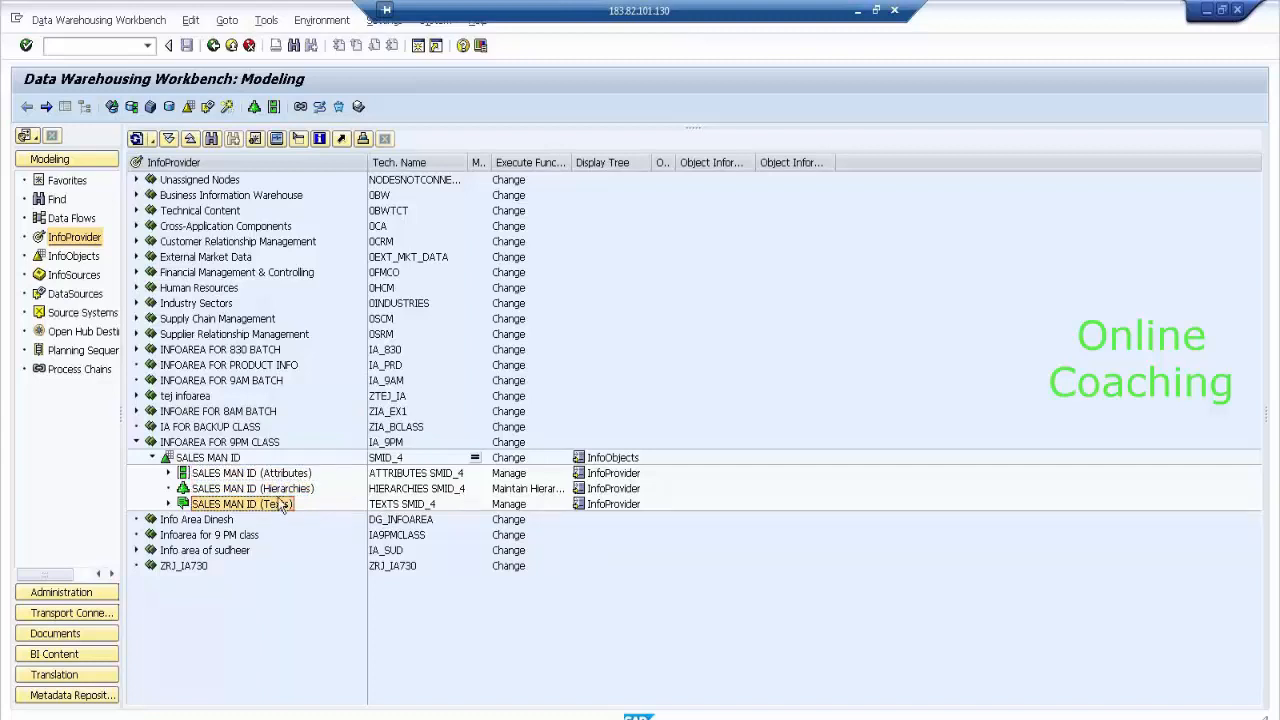
{"action": "left_click", "coordinate": [282, 490]}
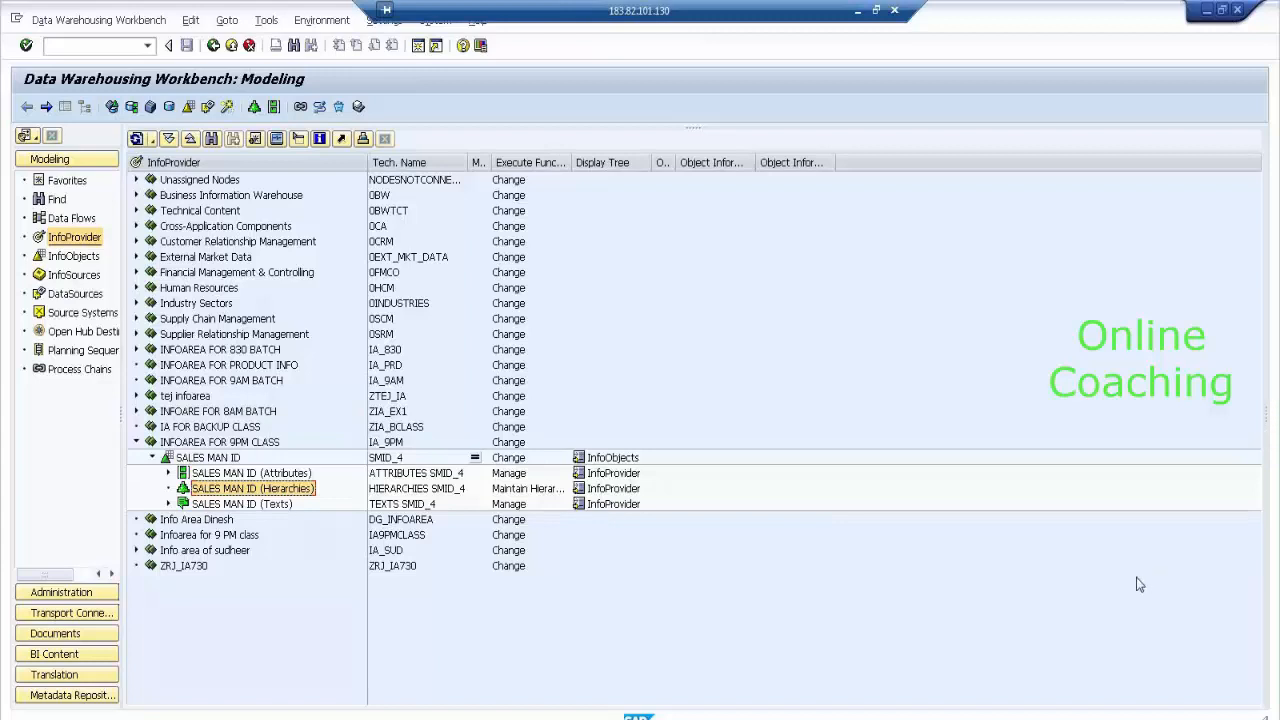
{"action": "left_click", "coordinate": [80, 294]}
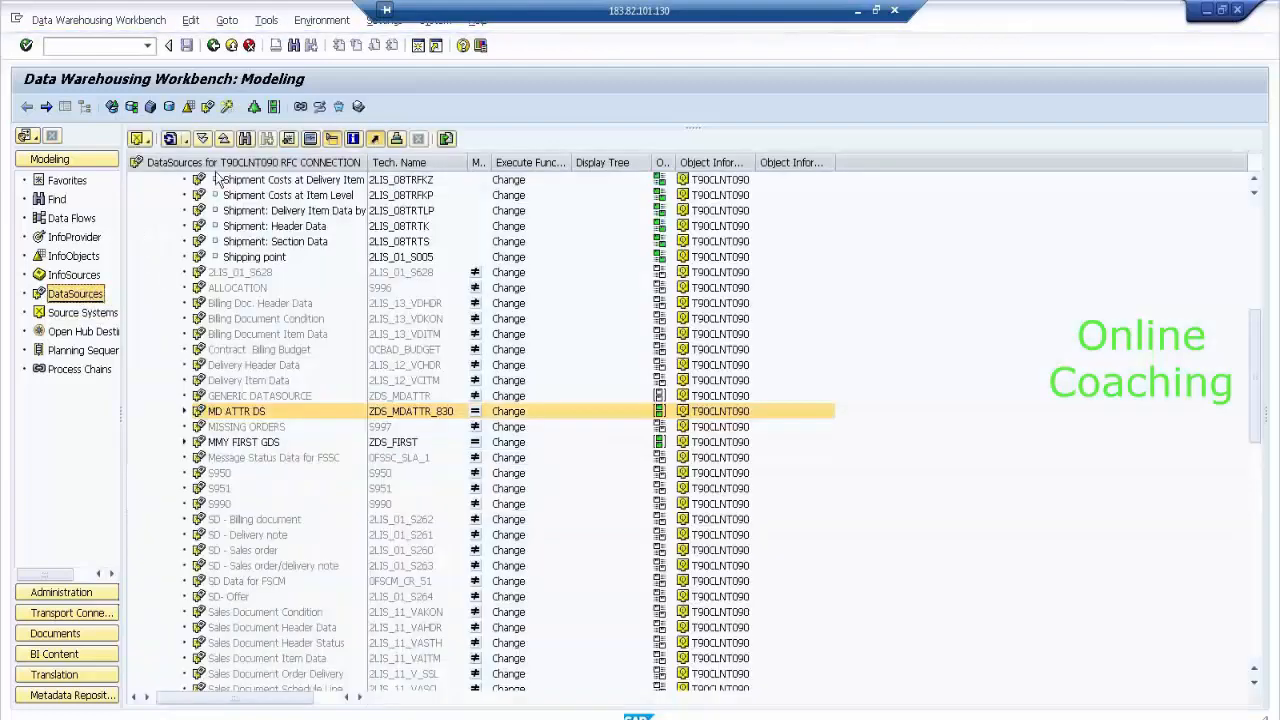
{"action": "left_click", "coordinate": [141, 139]}
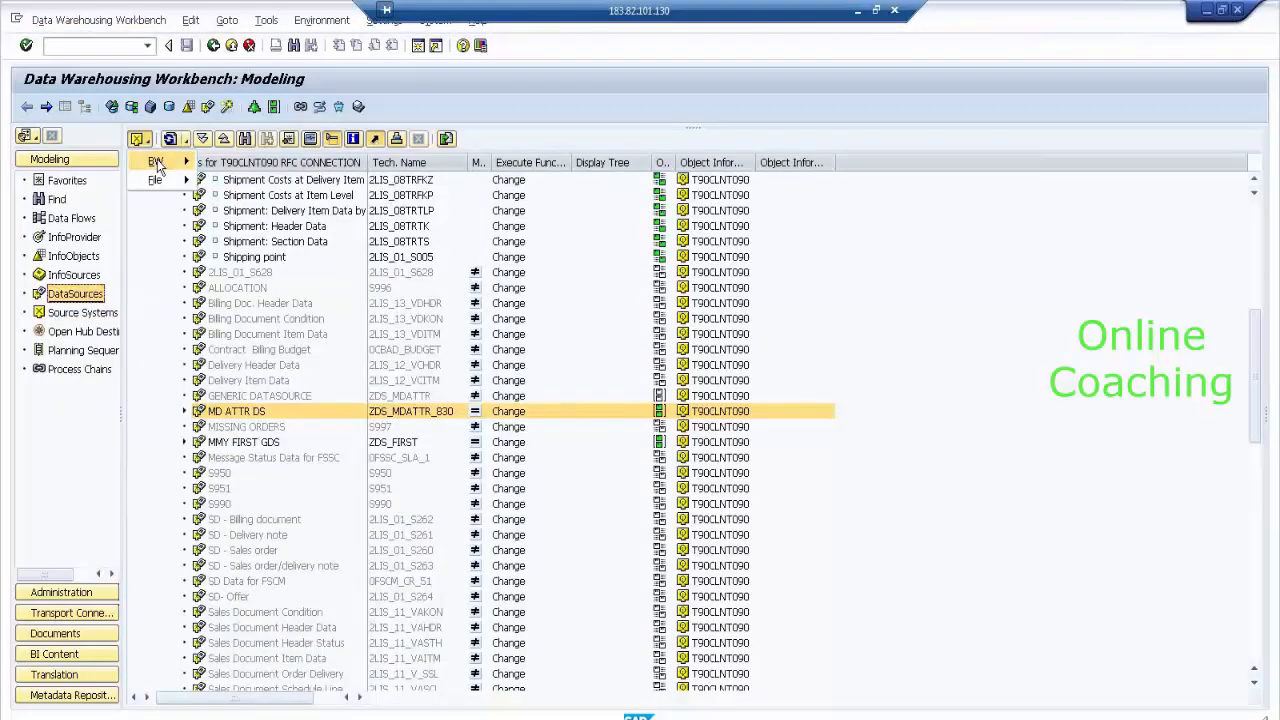
{"action": "mouse_move", "coordinate": [157, 160]}
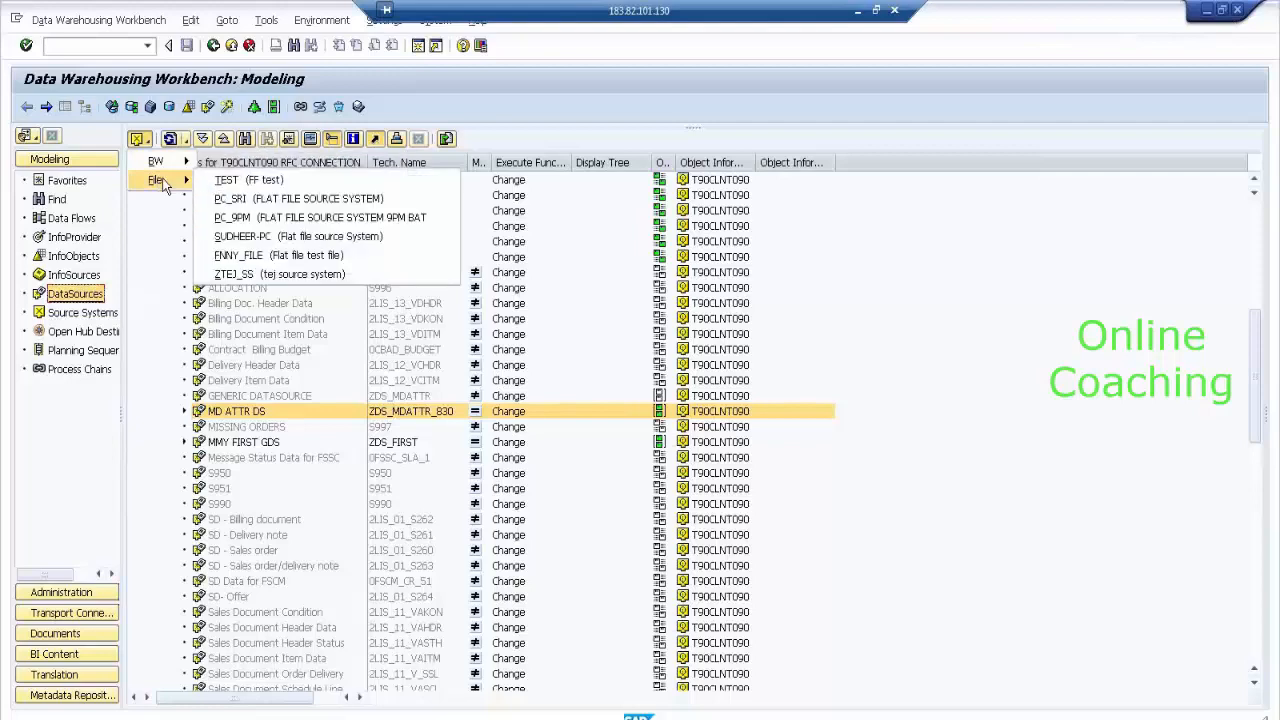
{"action": "left_click", "coordinate": [406, 121]}
{"action": "left_click", "coordinate": [74, 238]}
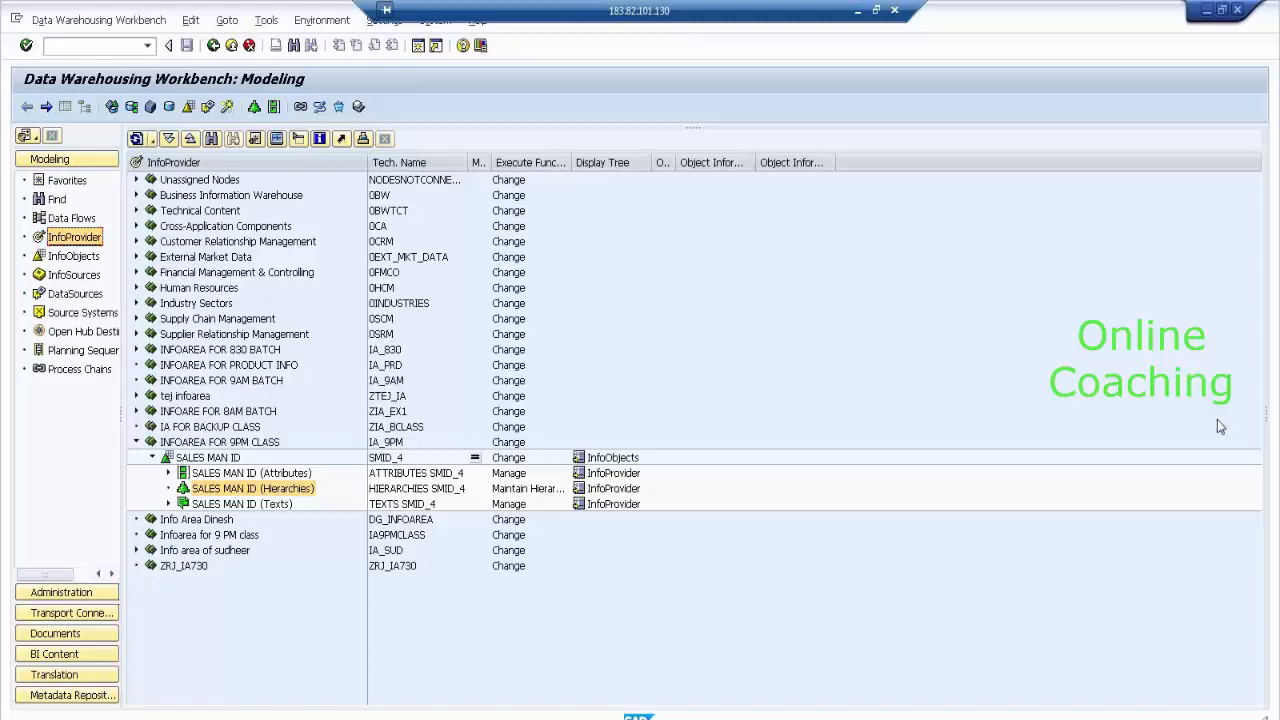
{"action": "left_click", "coordinate": [136, 46]}
{"action": "type", "text": "/"}
{"action": "left_click", "coordinate": [216, 46]}
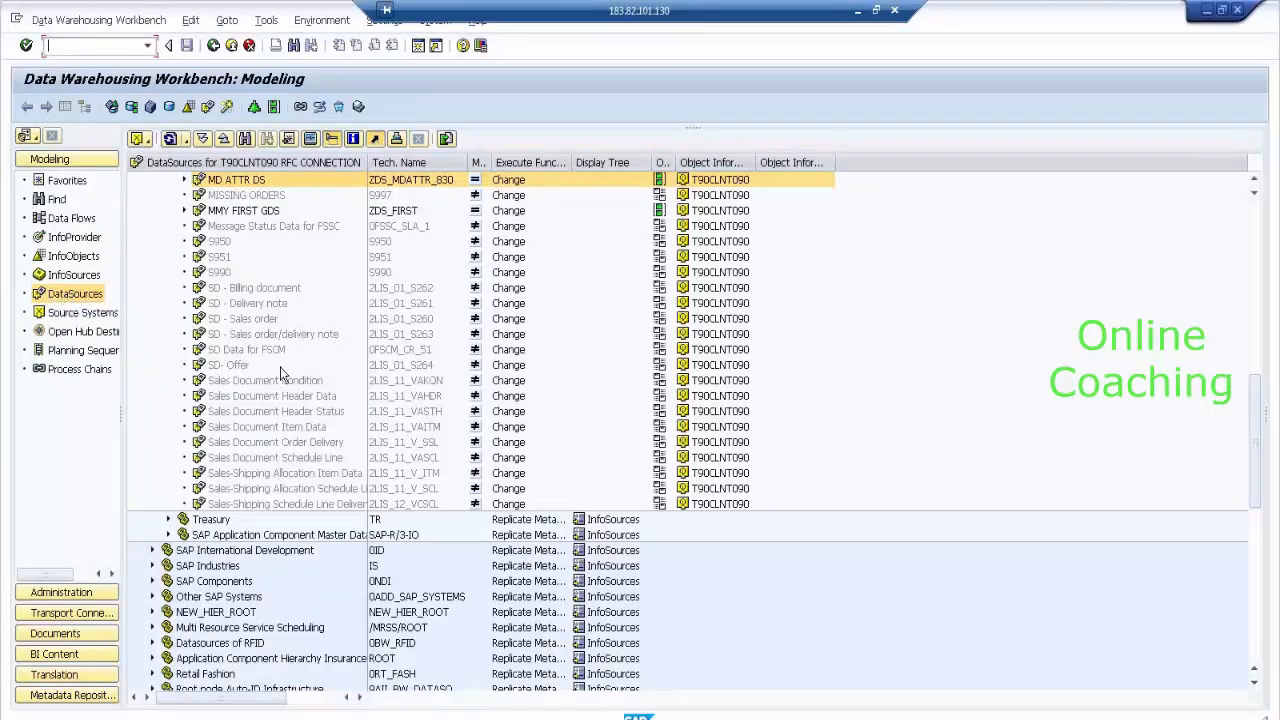
Switch the DataSources tree to the flat file source system PC_SRI.
{"action": "scroll", "coordinate": [280, 367], "scroll_direction": "up", "scroll_amount": 5}
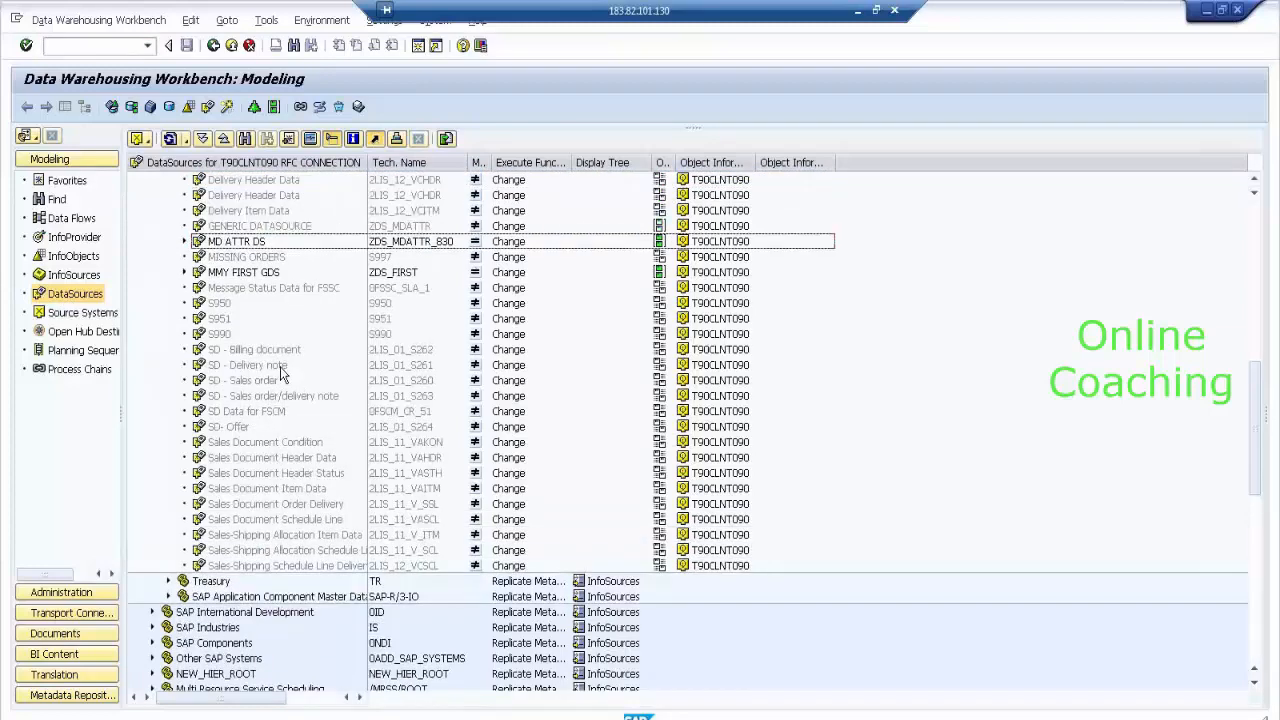
{"action": "scroll", "coordinate": [280, 373], "scroll_direction": "up", "scroll_amount": 3}
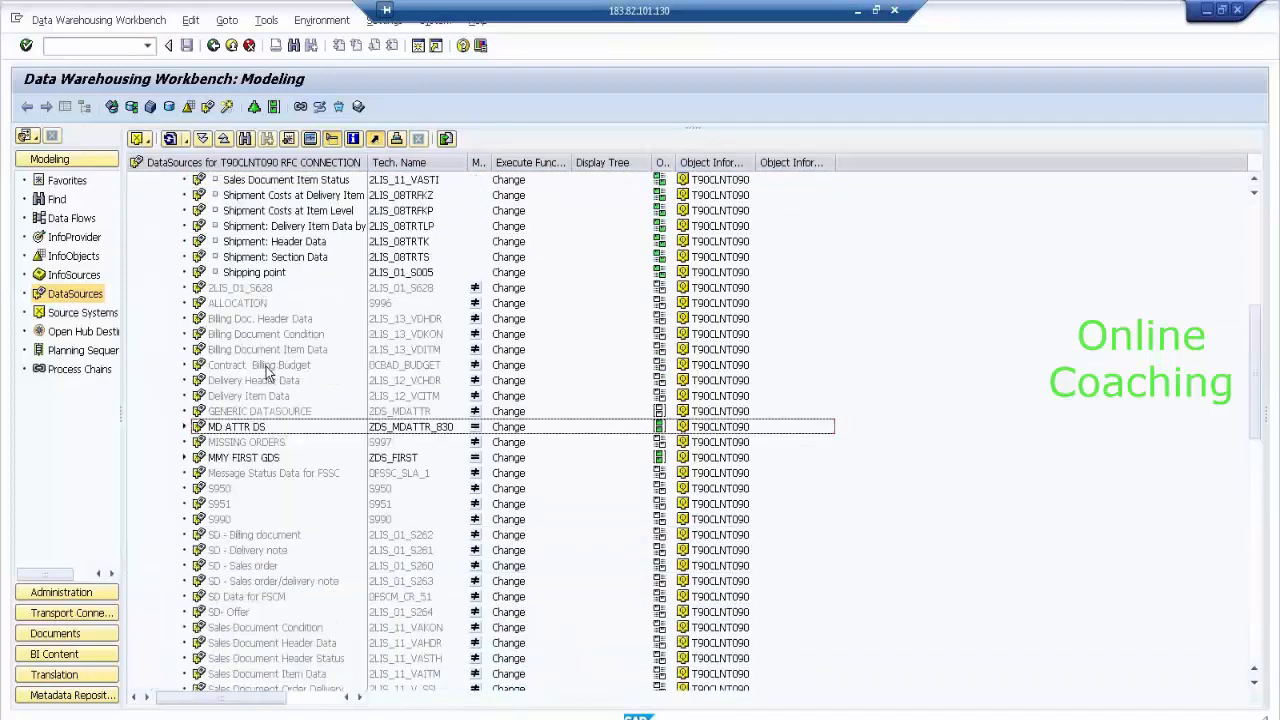
{"action": "scroll", "coordinate": [230, 200], "scroll_direction": "up", "scroll_amount": 6}
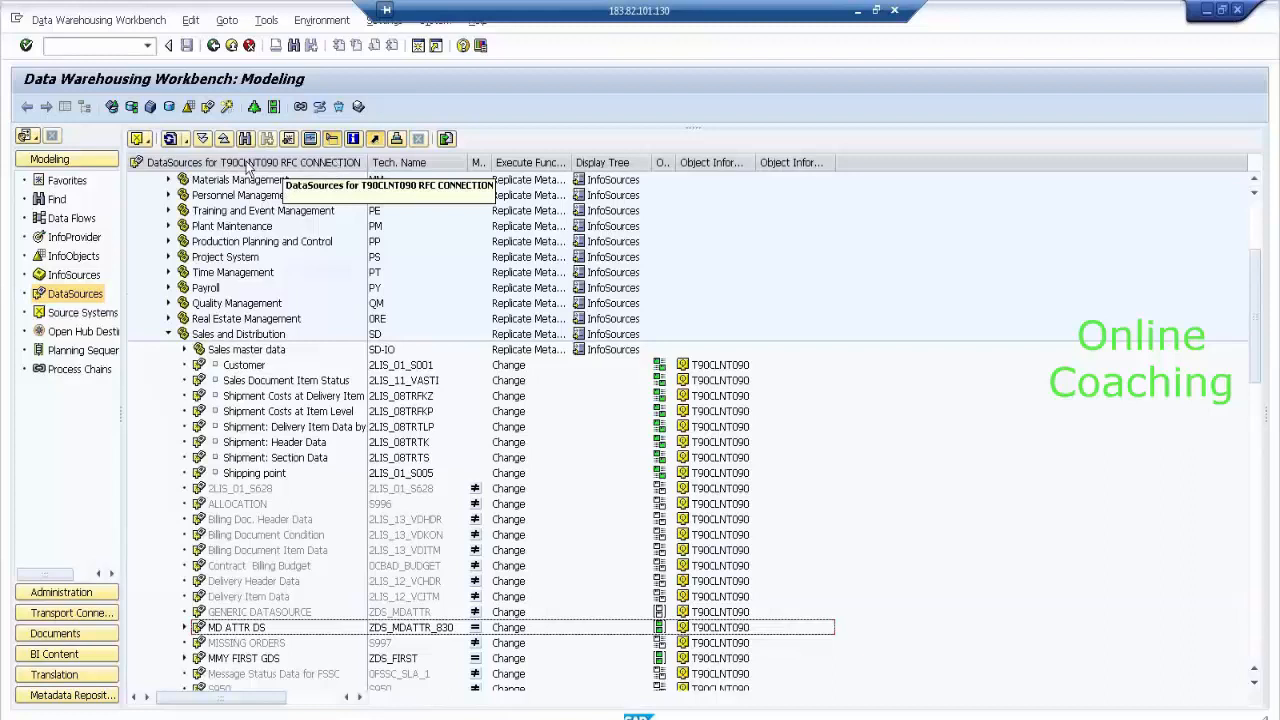
{"action": "left_click", "coordinate": [147, 141]}
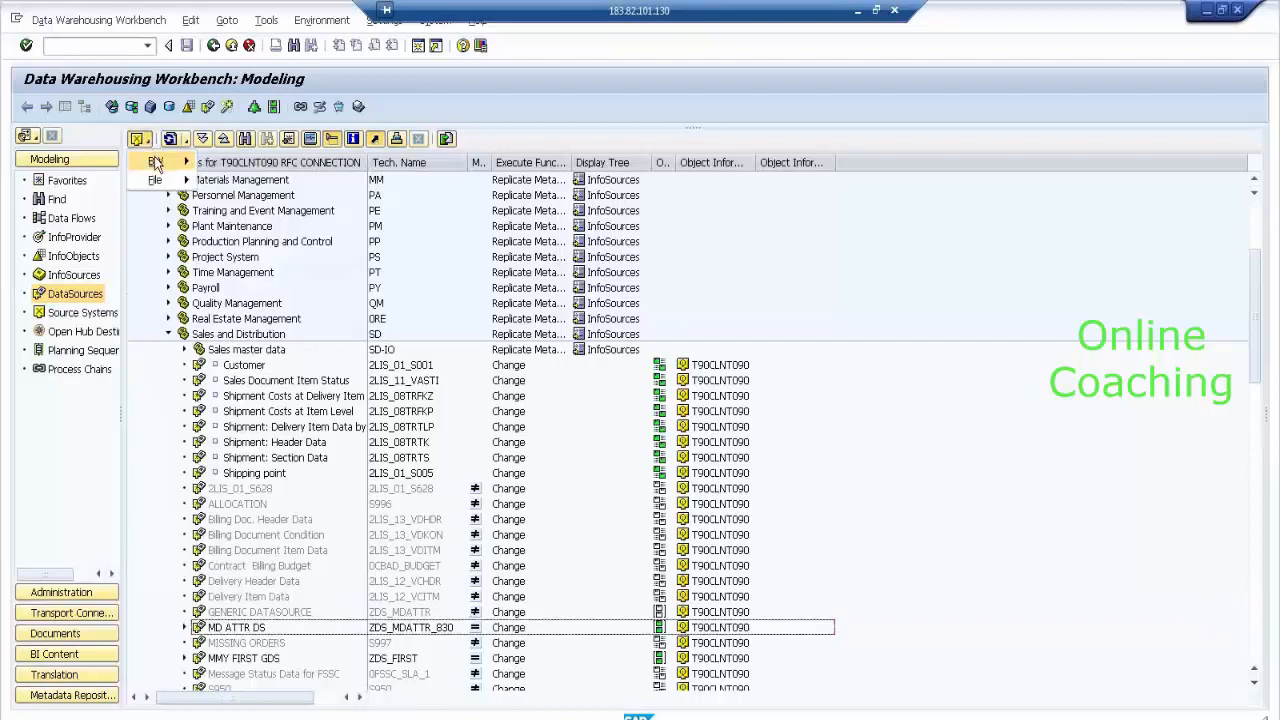
{"action": "mouse_move", "coordinate": [156, 164]}
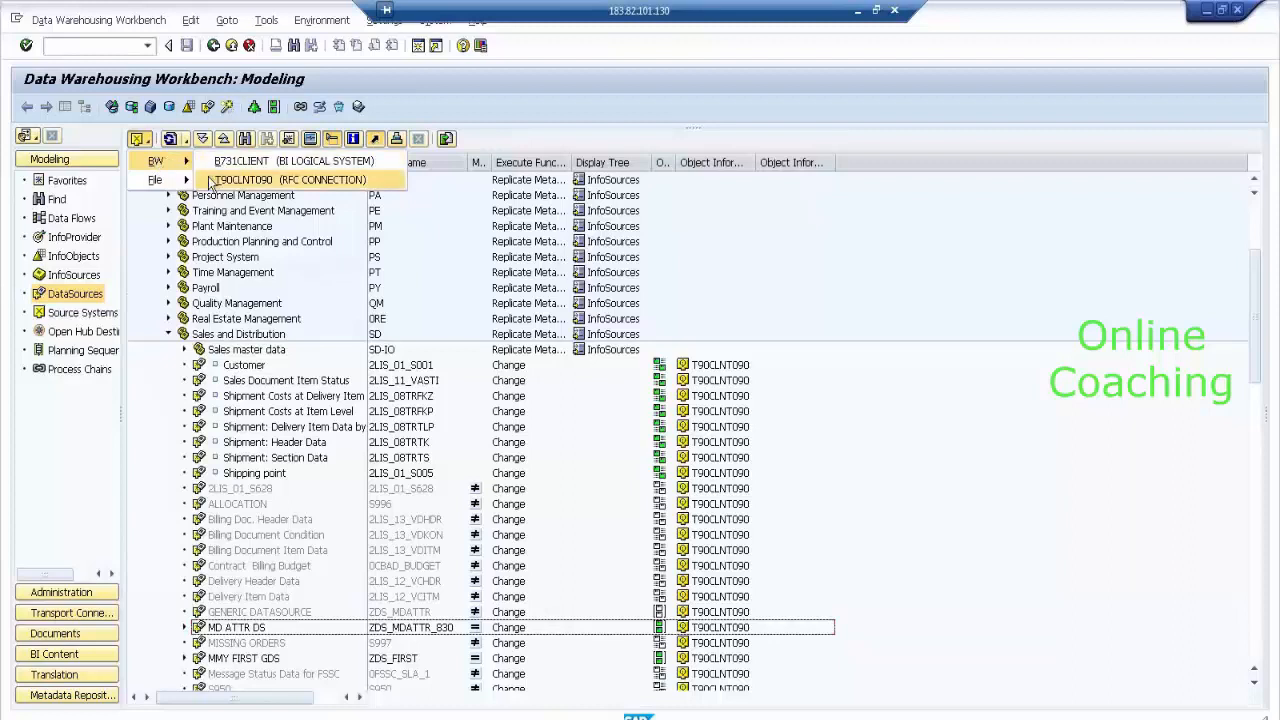
{"action": "mouse_move", "coordinate": [168, 187]}
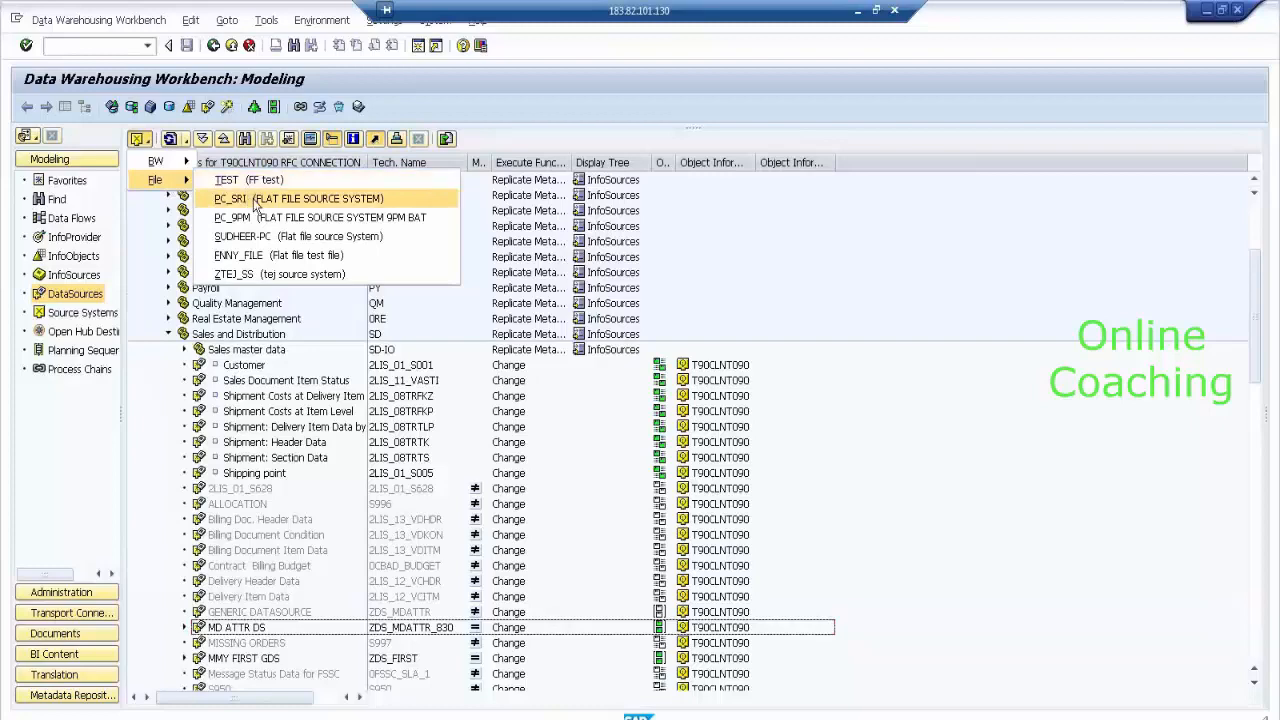
{"action": "left_click", "coordinate": [255, 205]}
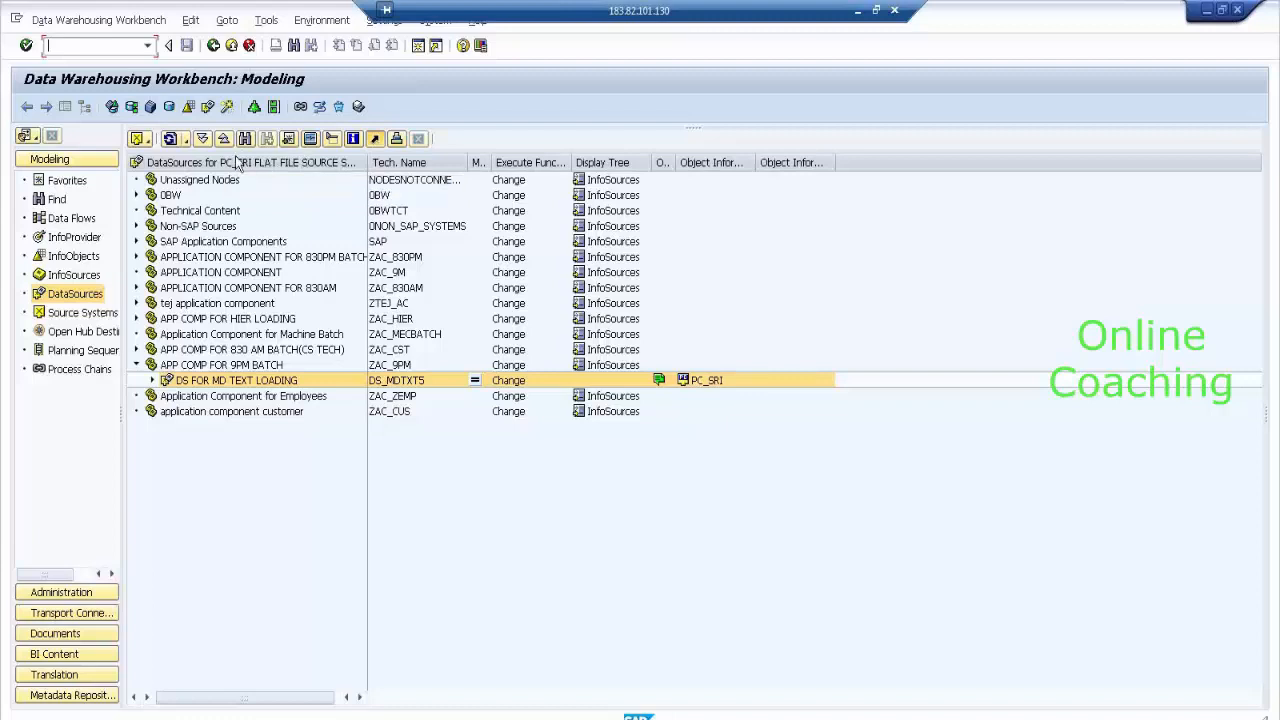
Create the DataSource DS_MDHIER_4 with data type Hierarchies under APP COMP FOR 9PM BATCH.
{"action": "right_click", "coordinate": [259, 368]}
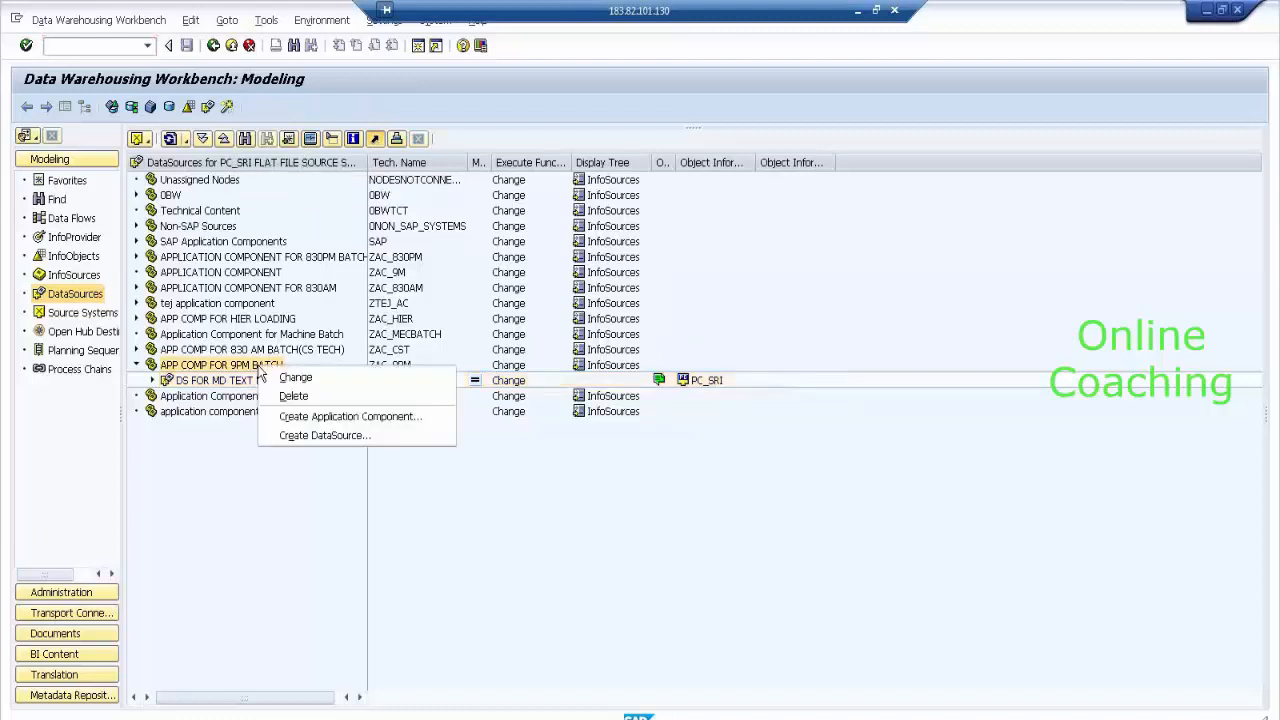
{"action": "left_click", "coordinate": [293, 439]}
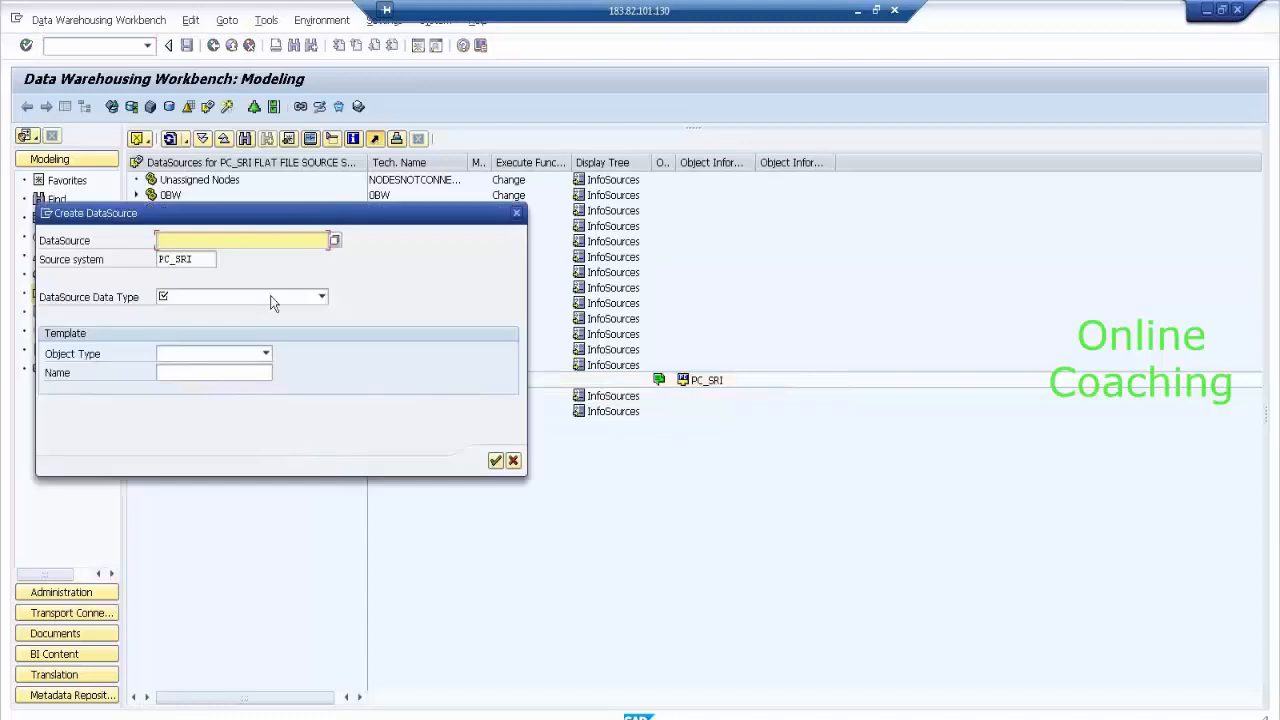
{"action": "type", "text": "DS_MDHIER_"}
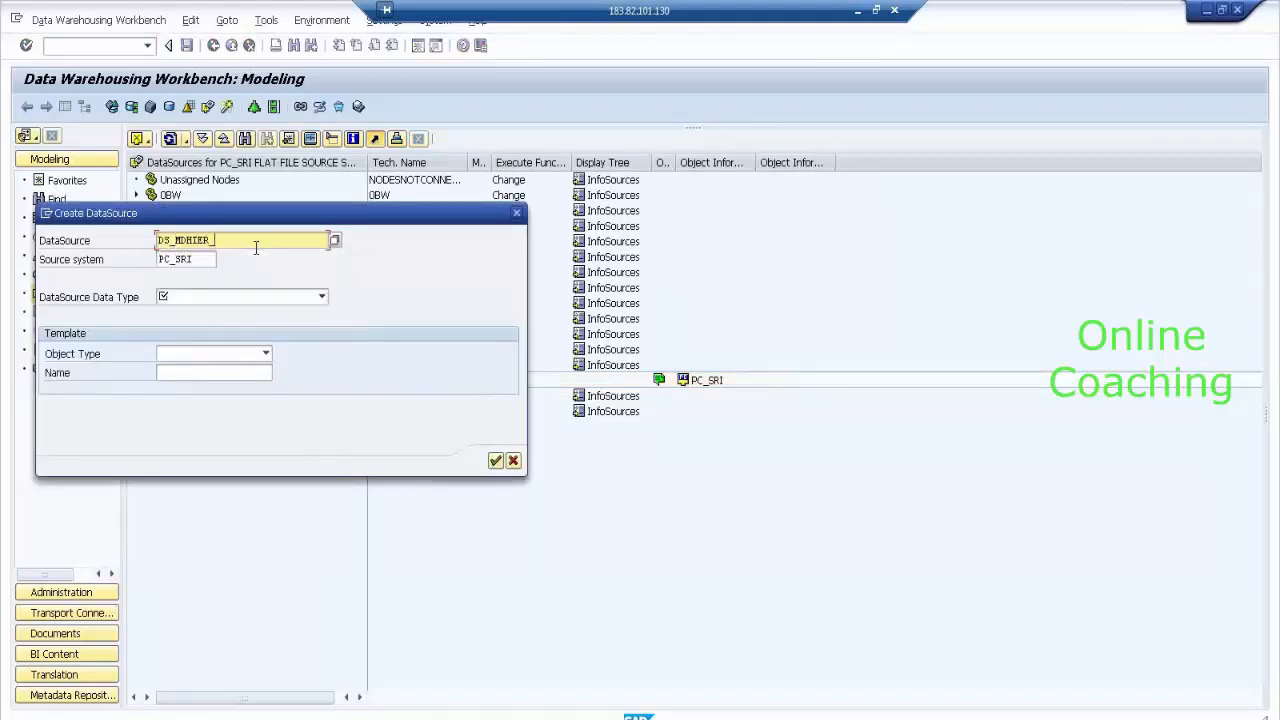
{"action": "type", "text": "4"}
{"action": "key", "text": "Tab"}
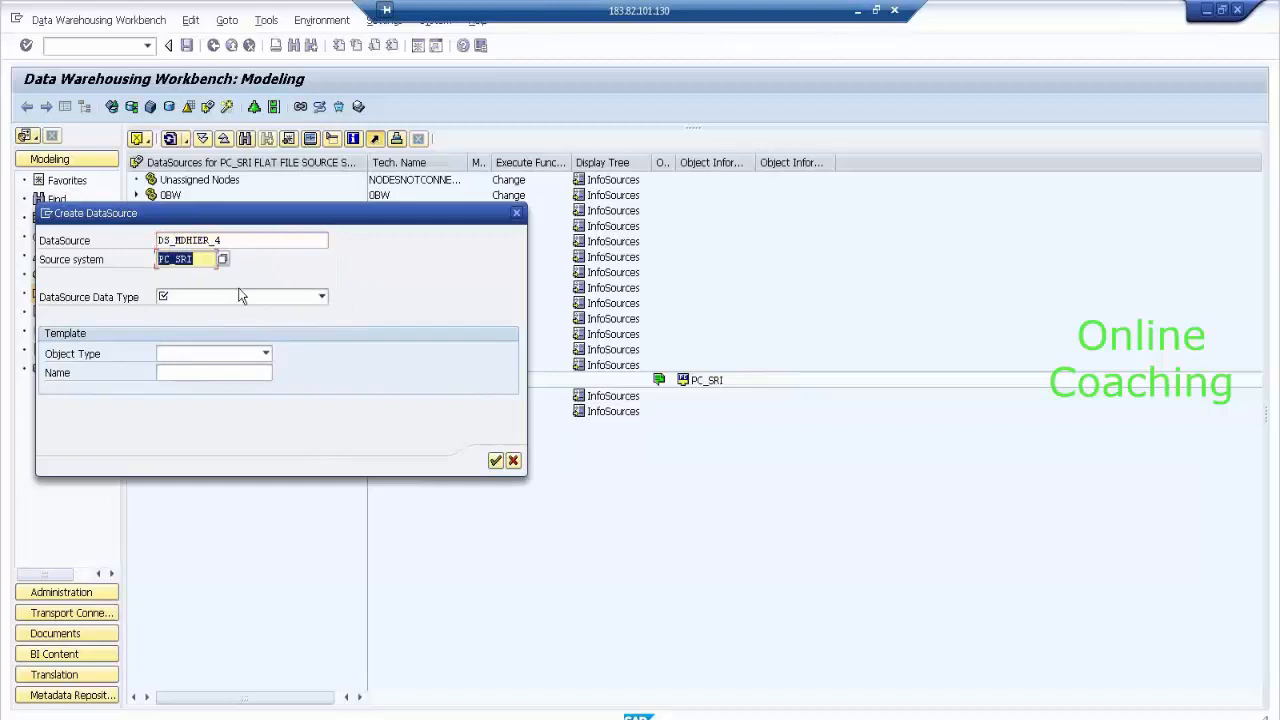
{"action": "left_click", "coordinate": [240, 296]}
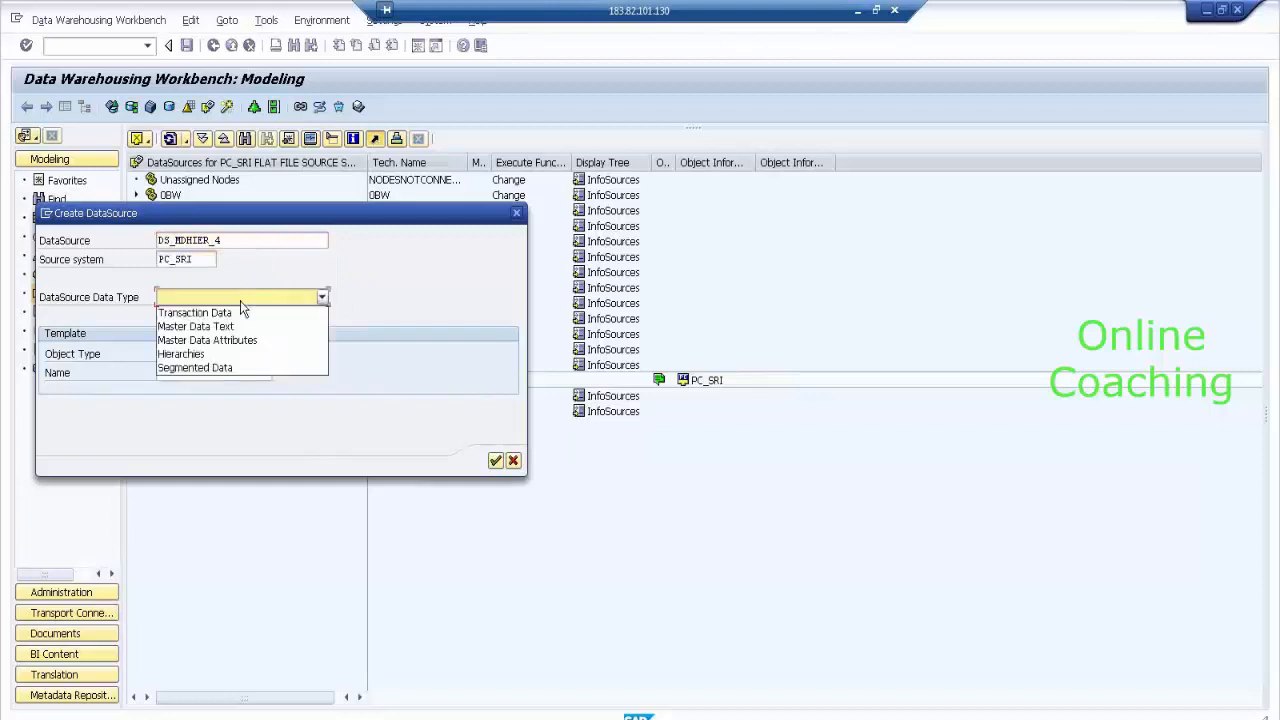
{"action": "left_click", "coordinate": [245, 355]}
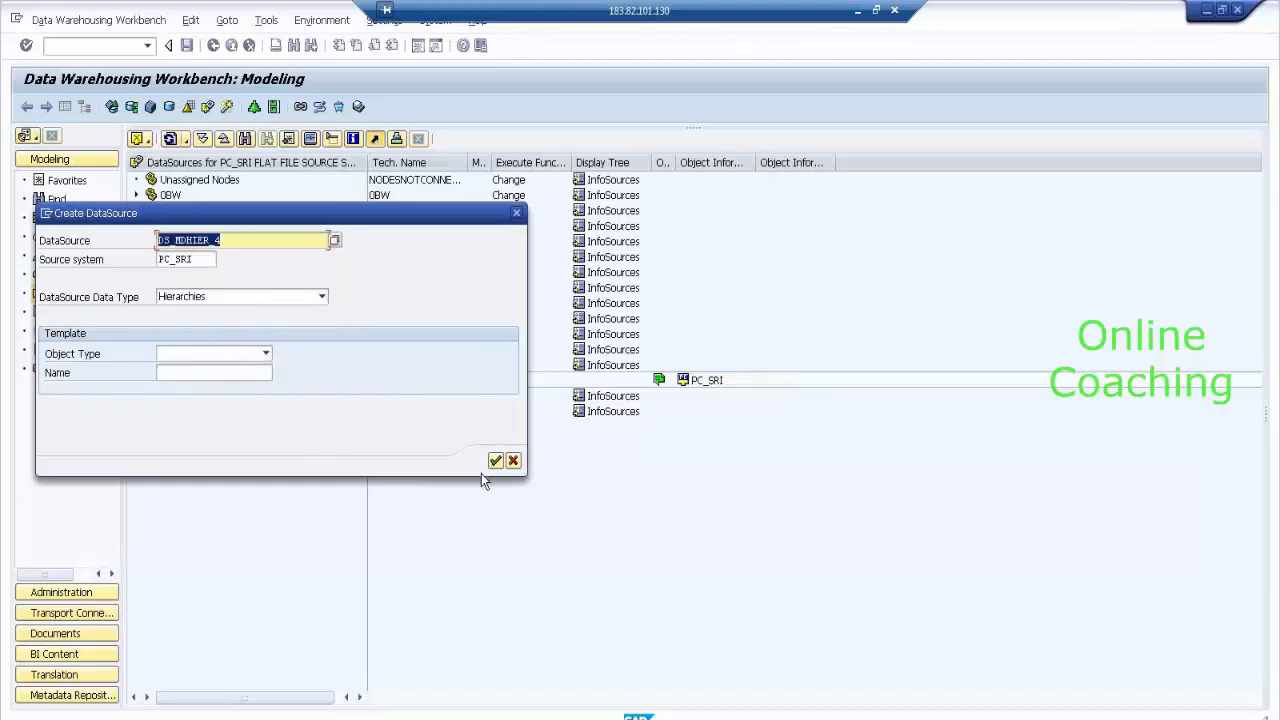
{"action": "left_click", "coordinate": [495, 461]}
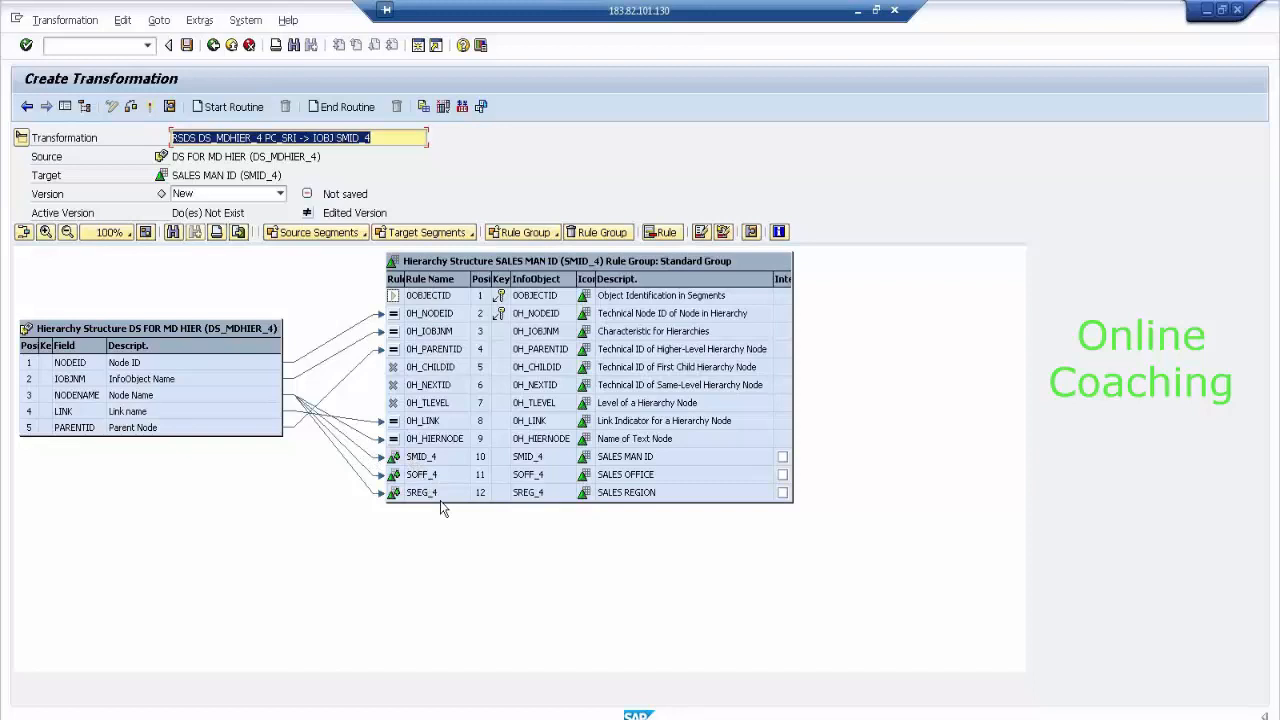
Activate the transformation from the DataSource DS_MDHIER_4 to the InfoObject SMID_4.
{"action": "left_click", "coordinate": [149, 107]}
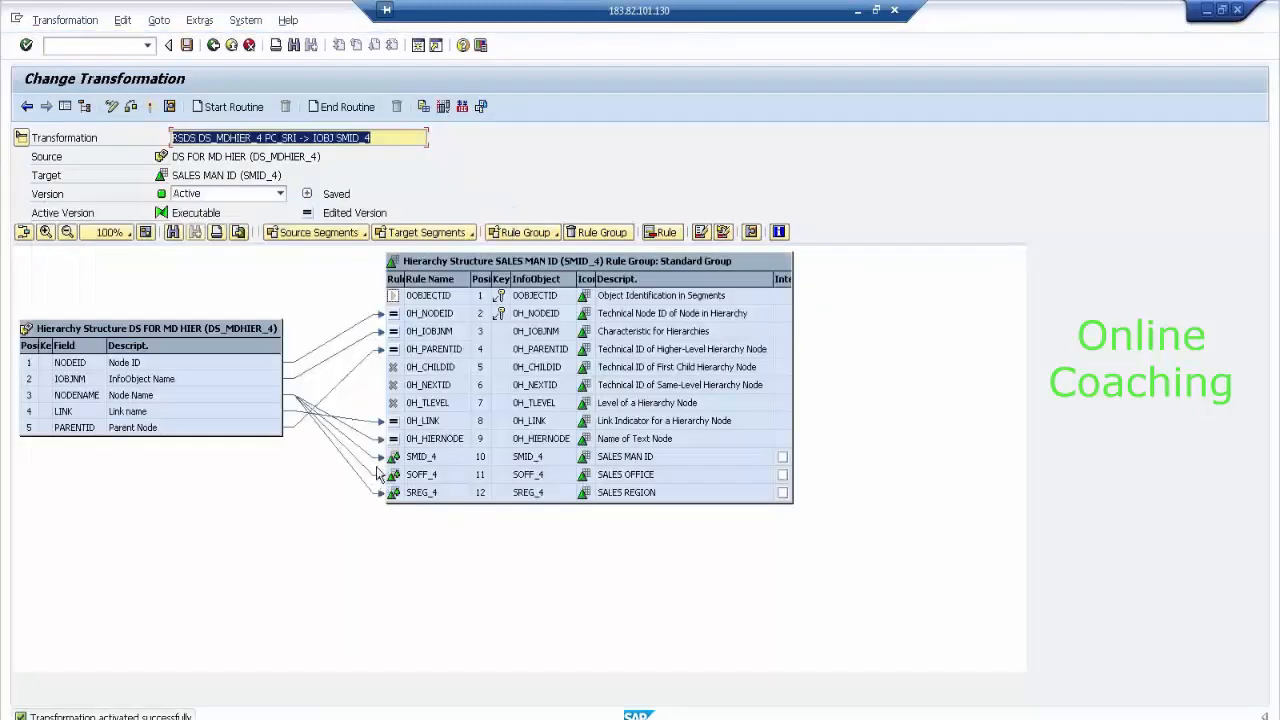
Delete the transformation rules for SMID_4, SOFF_4 and SREG_4, and map the NODENAME field to all three again.
{"action": "right_click", "coordinate": [373, 468]}
{"action": "left_click", "coordinate": [373, 471]}
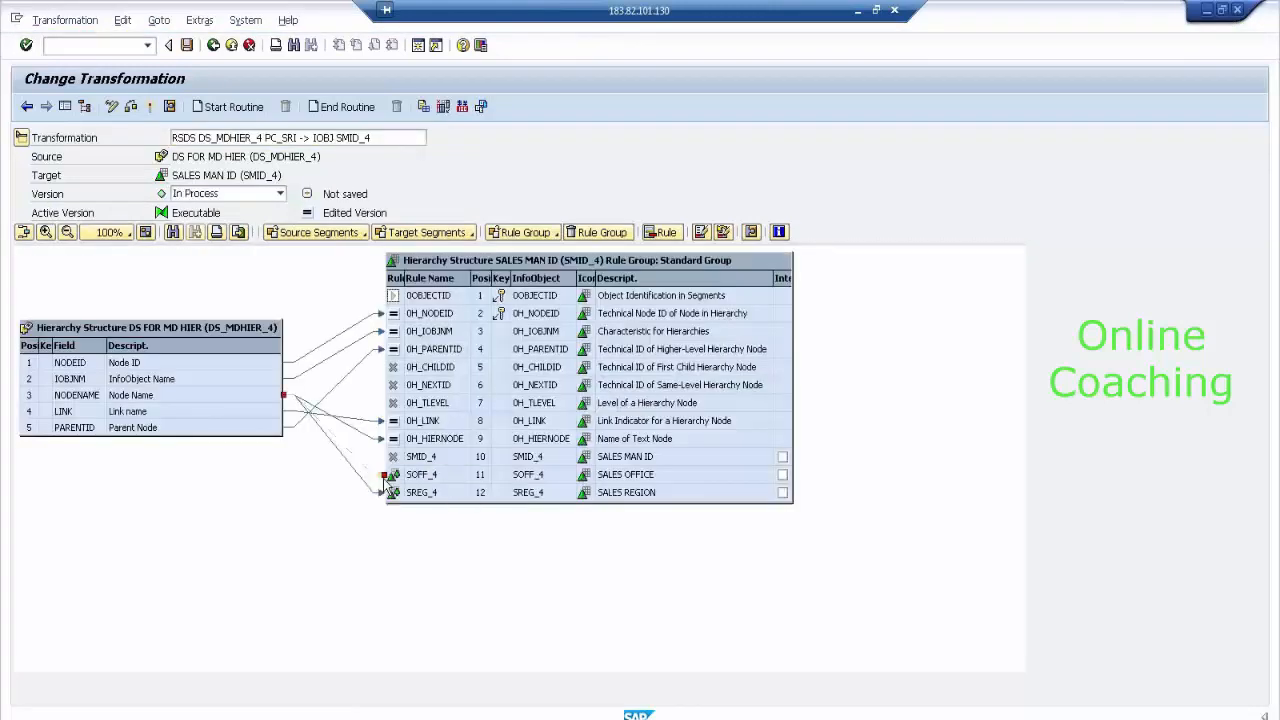
{"action": "right_click", "coordinate": [384, 487]}
{"action": "left_click", "coordinate": [395, 497]}
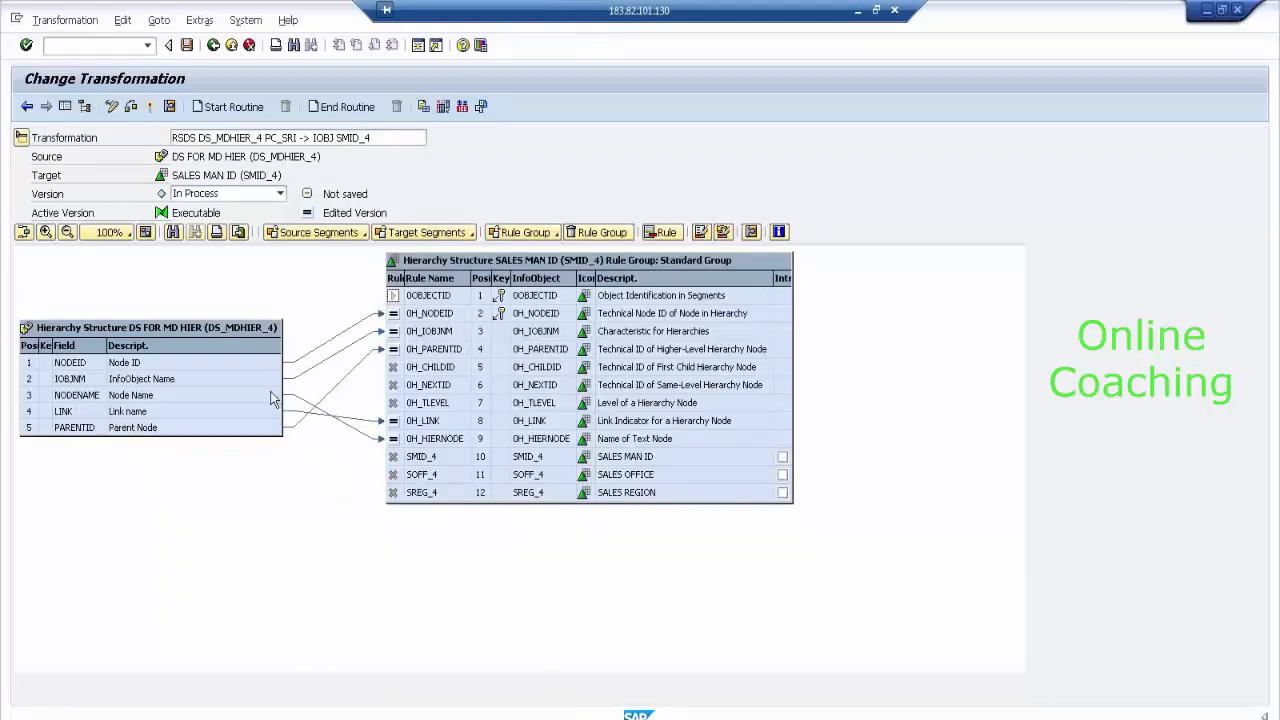
{"action": "left_click_drag", "start_coordinate": [270, 398], "coordinate": [406, 465]}
{"action": "left_click_drag", "start_coordinate": [268, 402], "coordinate": [397, 474]}
{"action": "left_click_drag", "start_coordinate": [282, 393], "coordinate": [400, 496]}
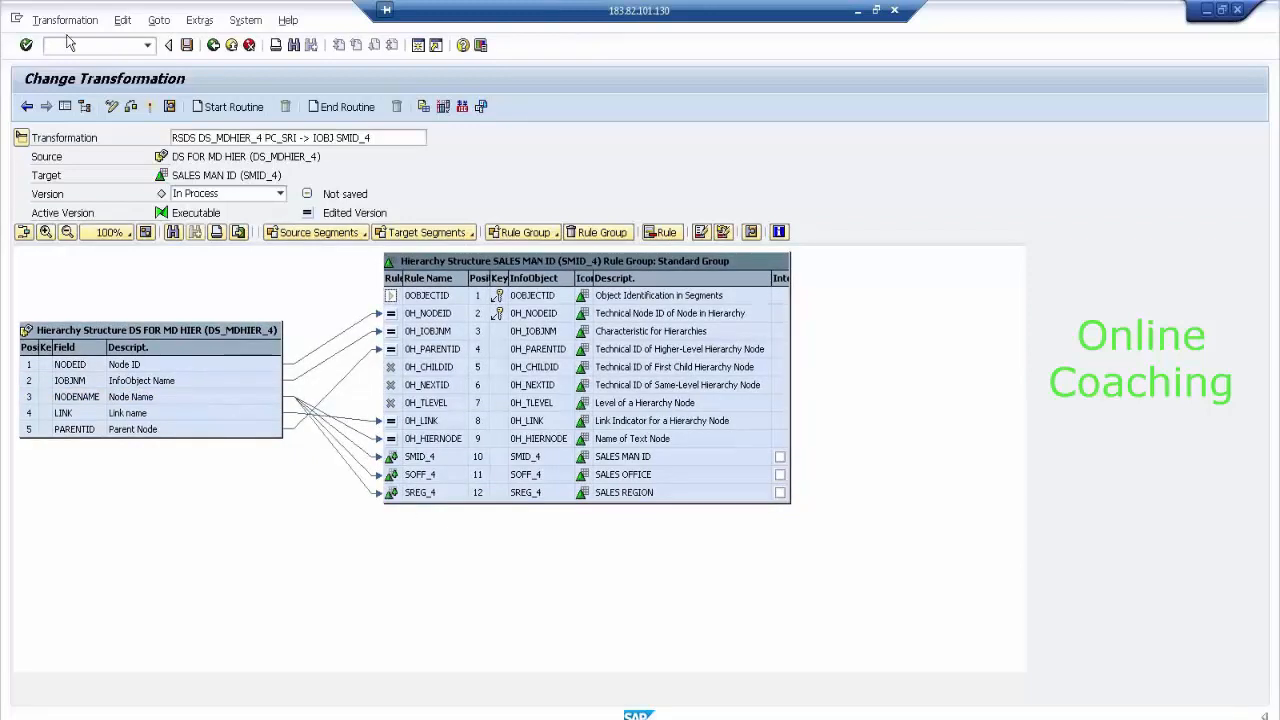
Leave the SMID_4 transformation without saving the changes and return to the InfoProvider tree.
{"action": "left_click", "coordinate": [213, 46]}
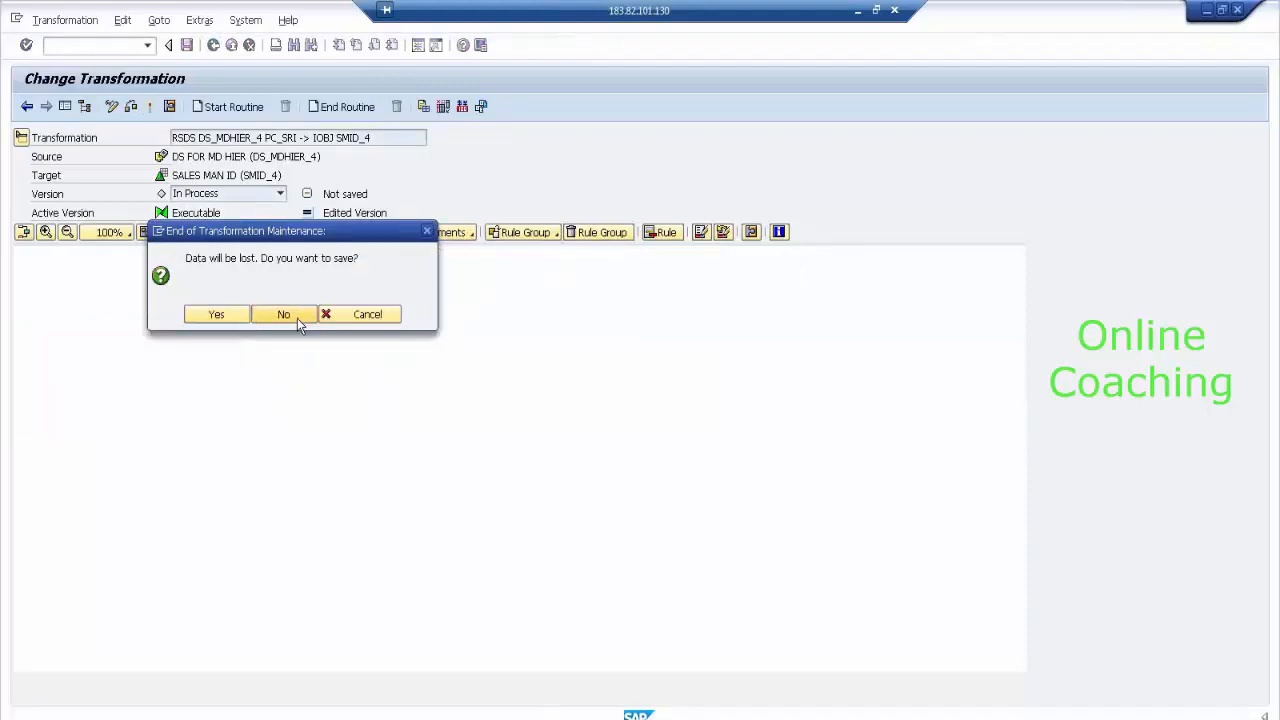
{"action": "left_click", "coordinate": [297, 318]}
{"action": "left_click", "coordinate": [285, 502]}
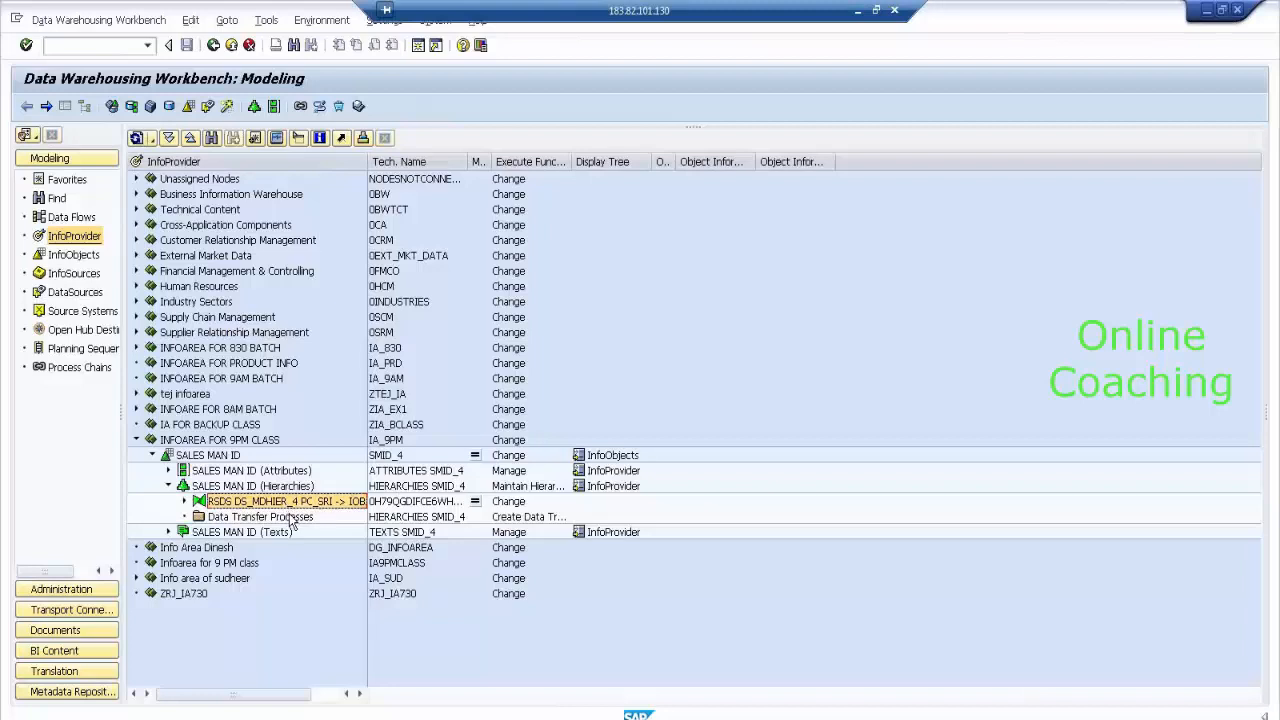
Create the InfoPackage INFOPACK FOR MASTER DATA HIER LOADING for the DataSource DS_MDHIER_4.
{"action": "left_click", "coordinate": [96, 293]}
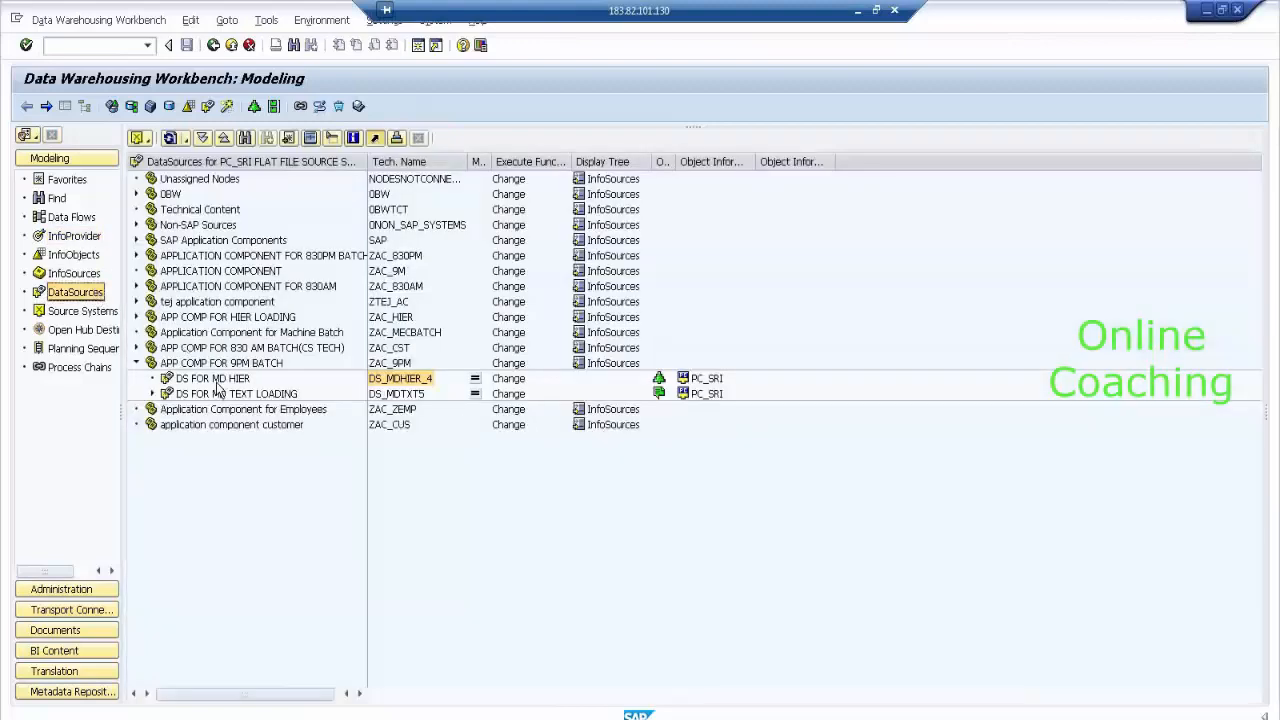
{"action": "left_click", "coordinate": [216, 381]}
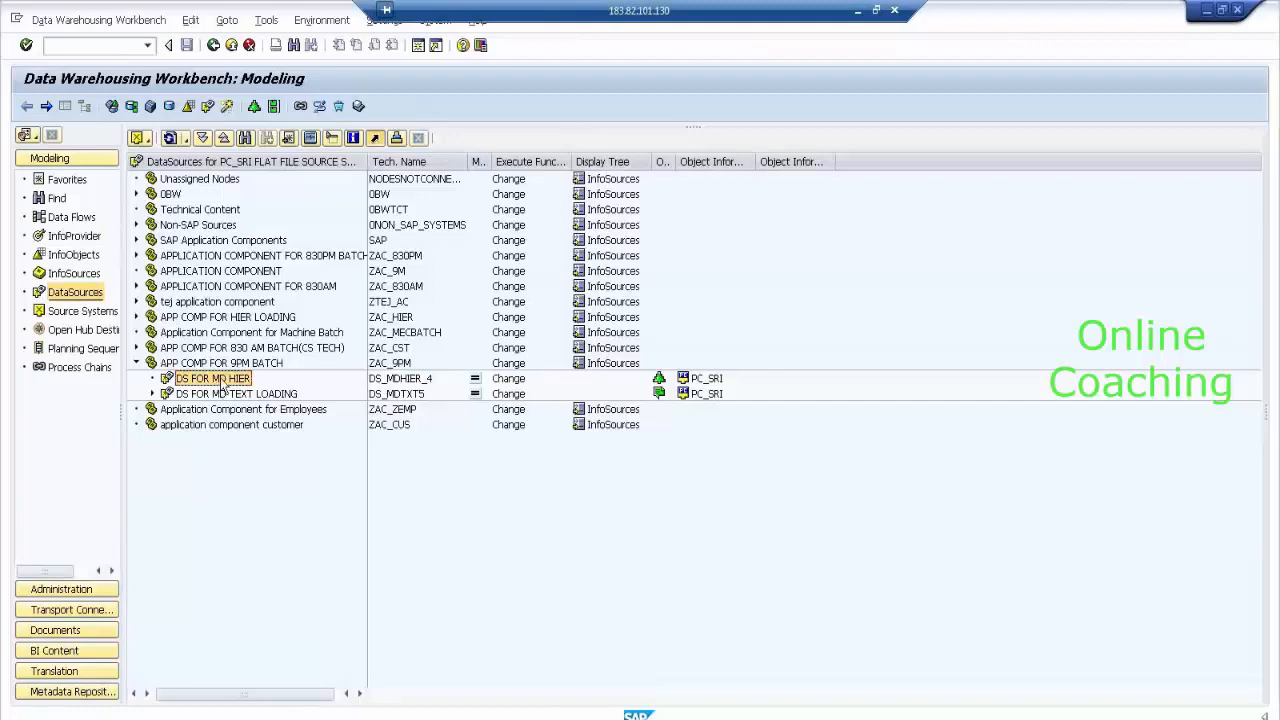
{"action": "right_click", "coordinate": [217, 388]}
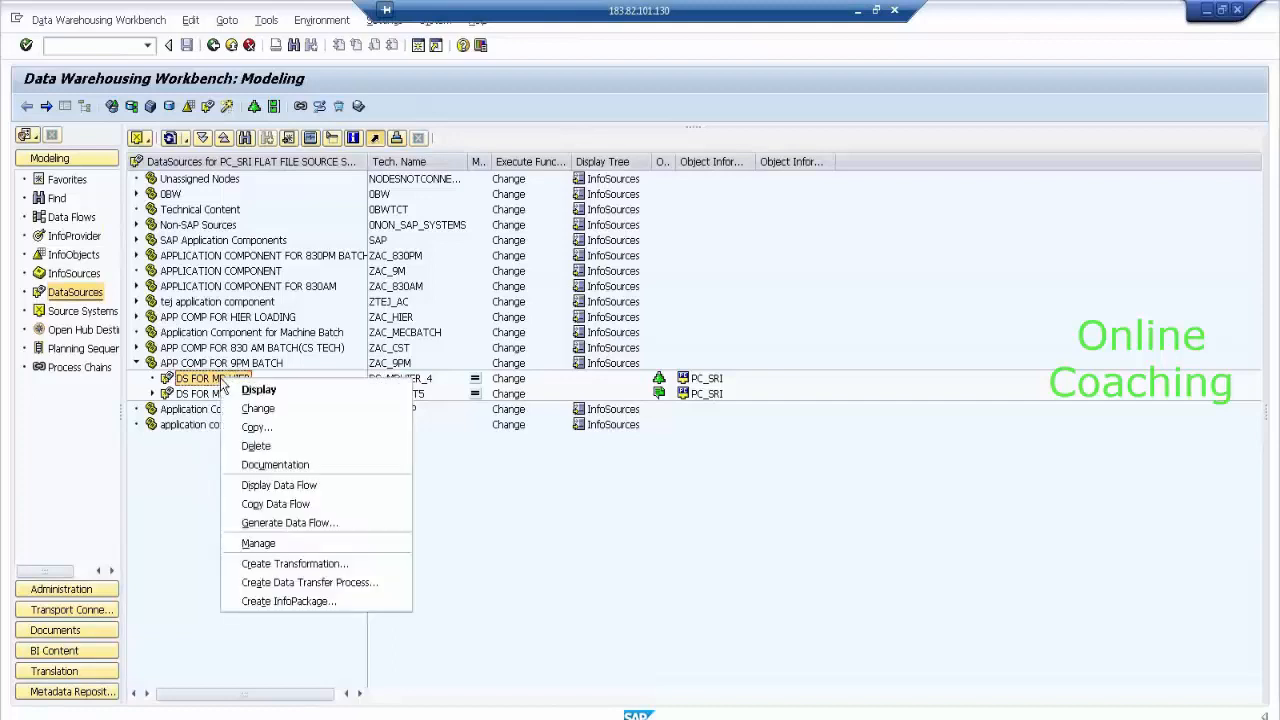
{"action": "left_click", "coordinate": [365, 602]}
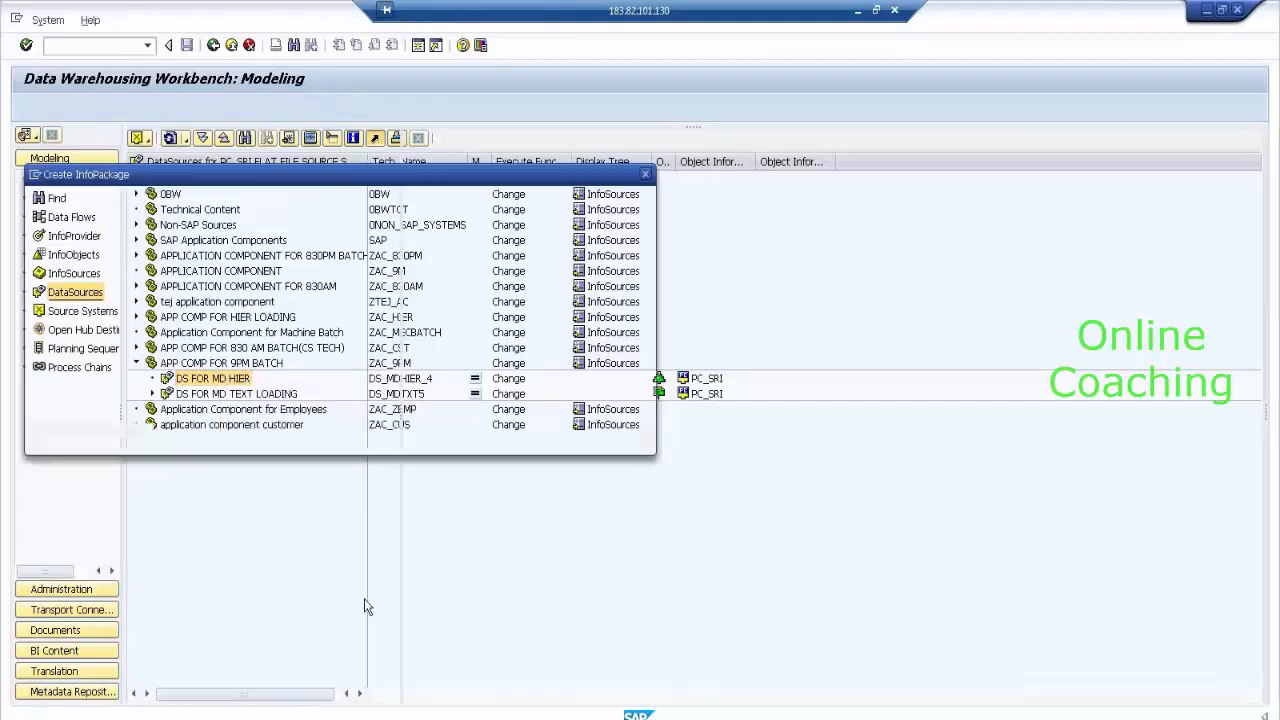
{"action": "type", "text": "INFOPA"}
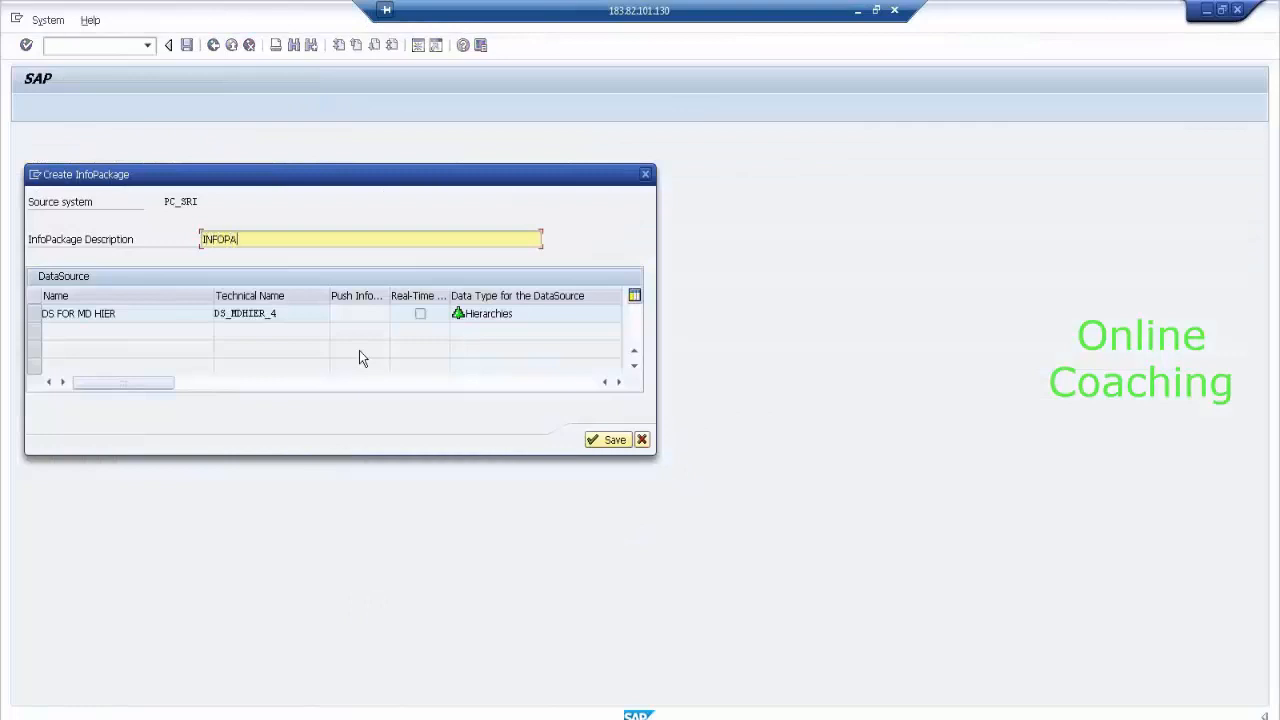
{"action": "type", "text": "CK FOR MAS"}
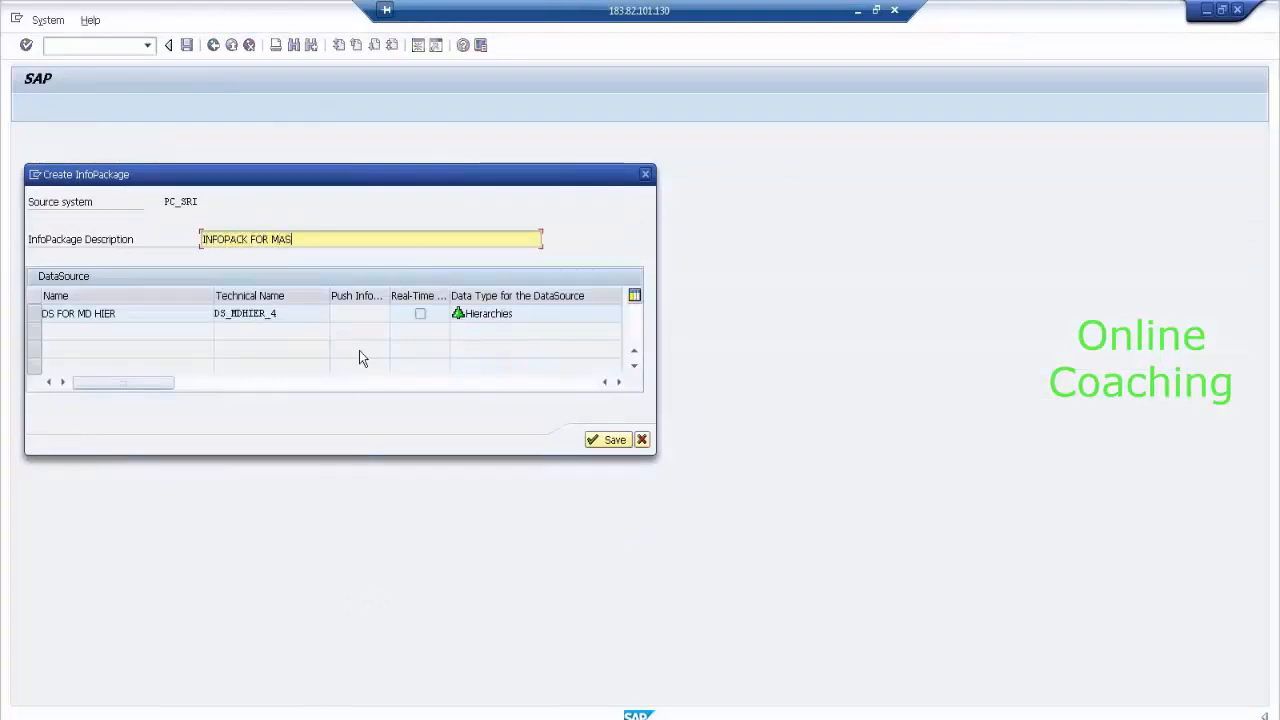
{"action": "type", "text": "TER DATA HIER"}
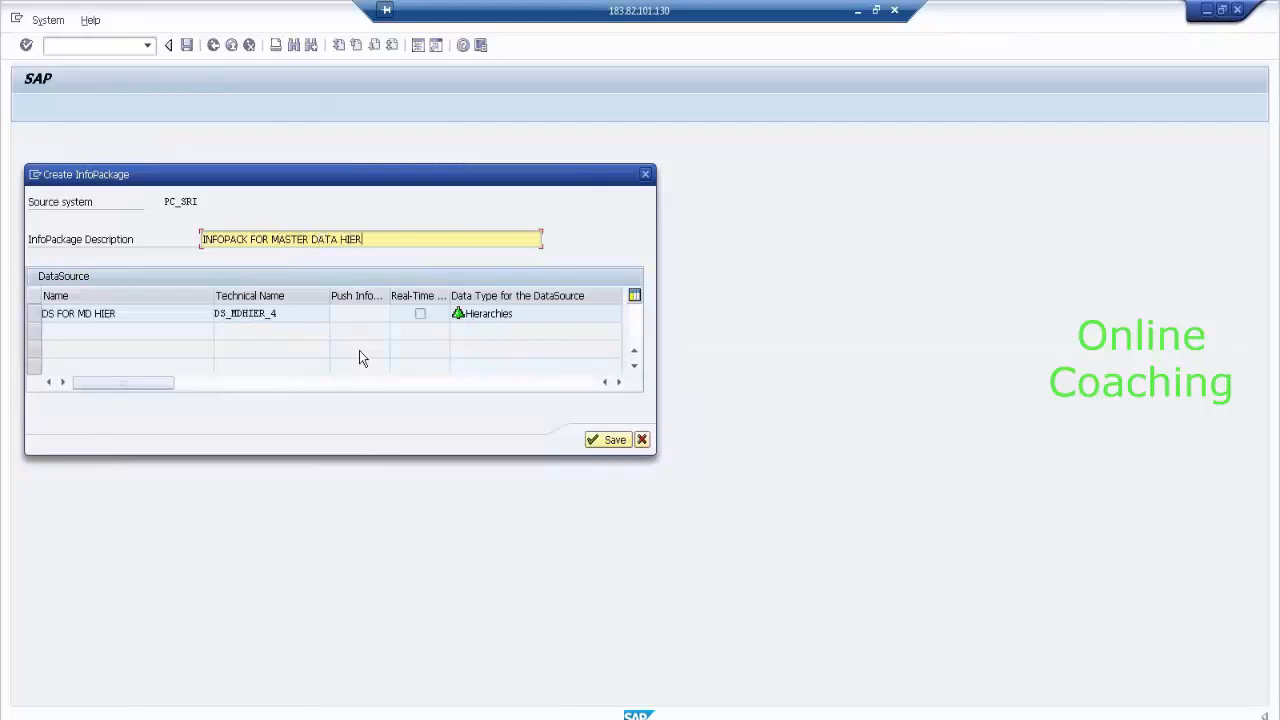
{"action": "type", "text": " LOADING"}
{"action": "key", "text": "Return"}
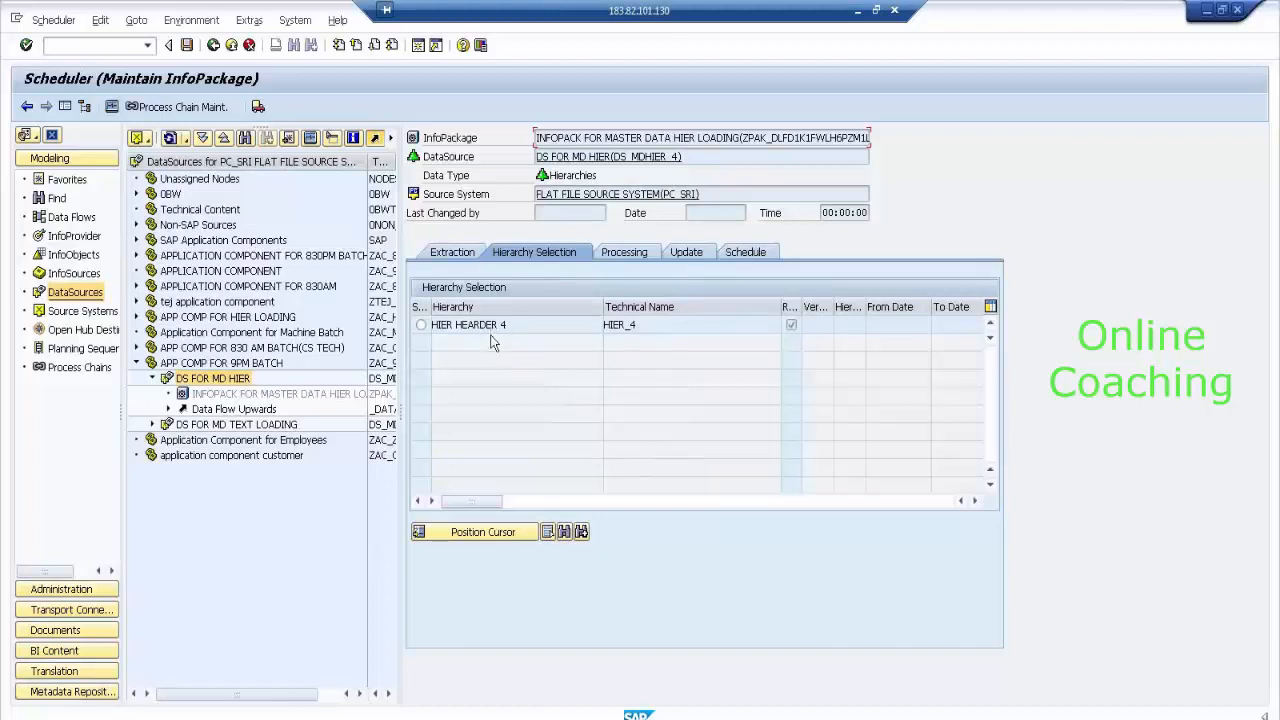
Select the hierarchy HIER_4 in the InfoPackage and start the data load immediately, allowing access to SMAN HIER.csv.
{"action": "left_click", "coordinate": [421, 324]}
{"action": "left_click", "coordinate": [454, 256]}
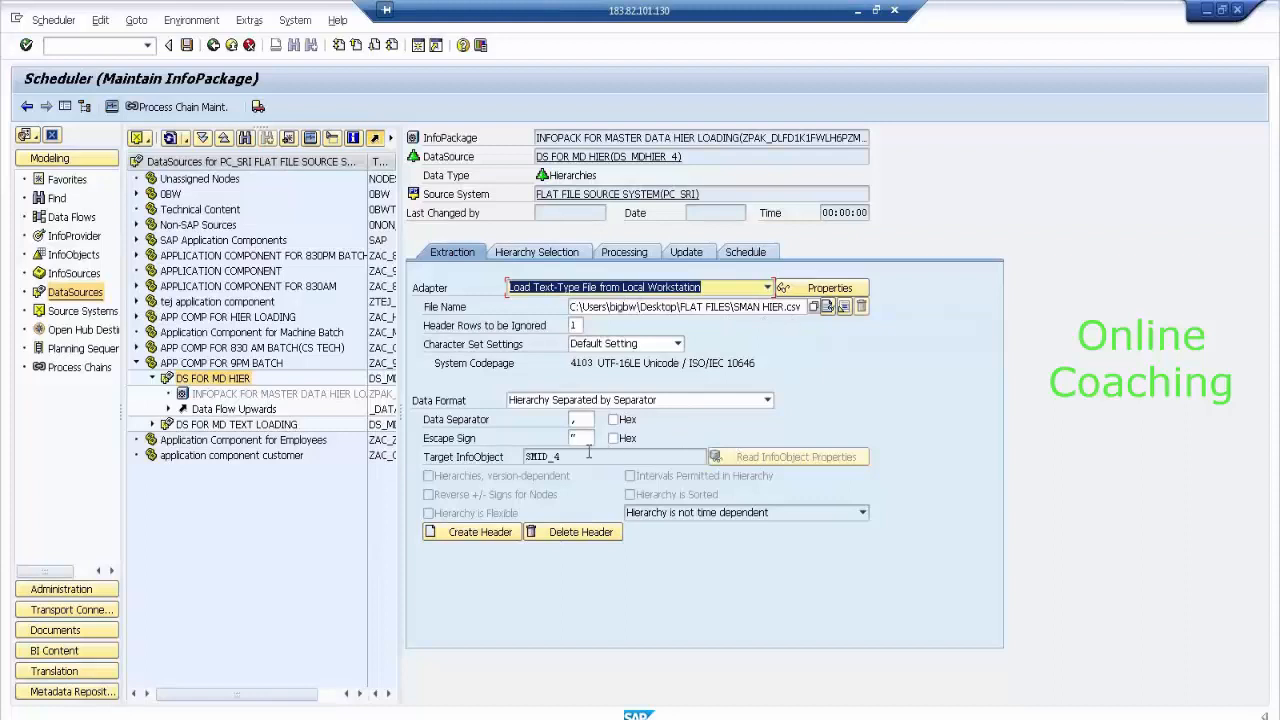
{"action": "left_click", "coordinate": [746, 255]}
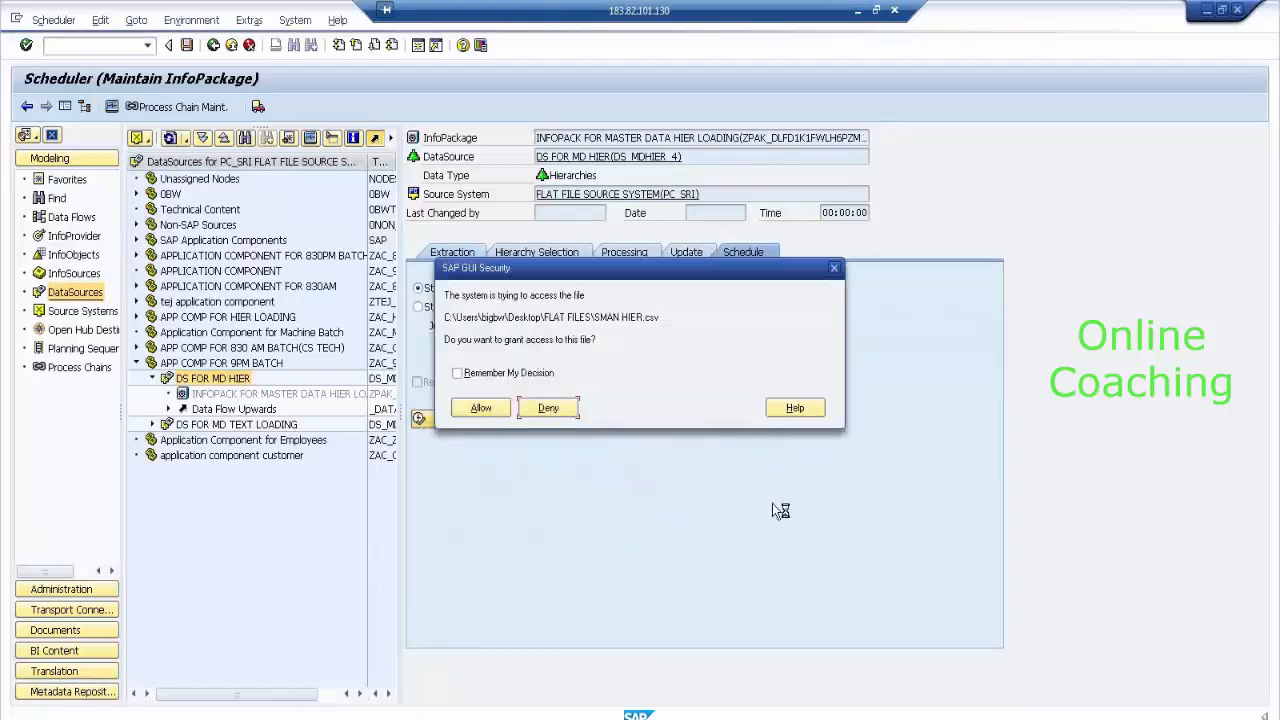
{"action": "left_click", "coordinate": [489, 407]}
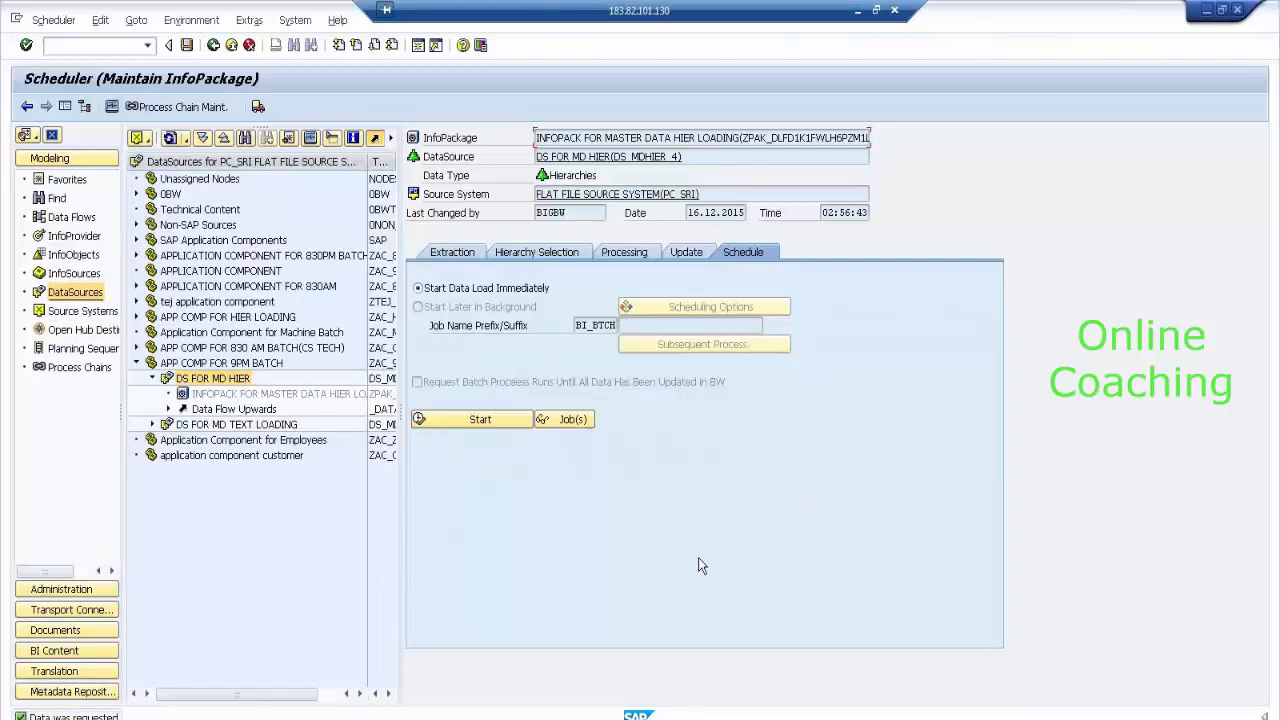
Check the InfoPackage request's status in the monitor and open its PSA maintenance.
{"action": "left_click", "coordinate": [112, 107]}
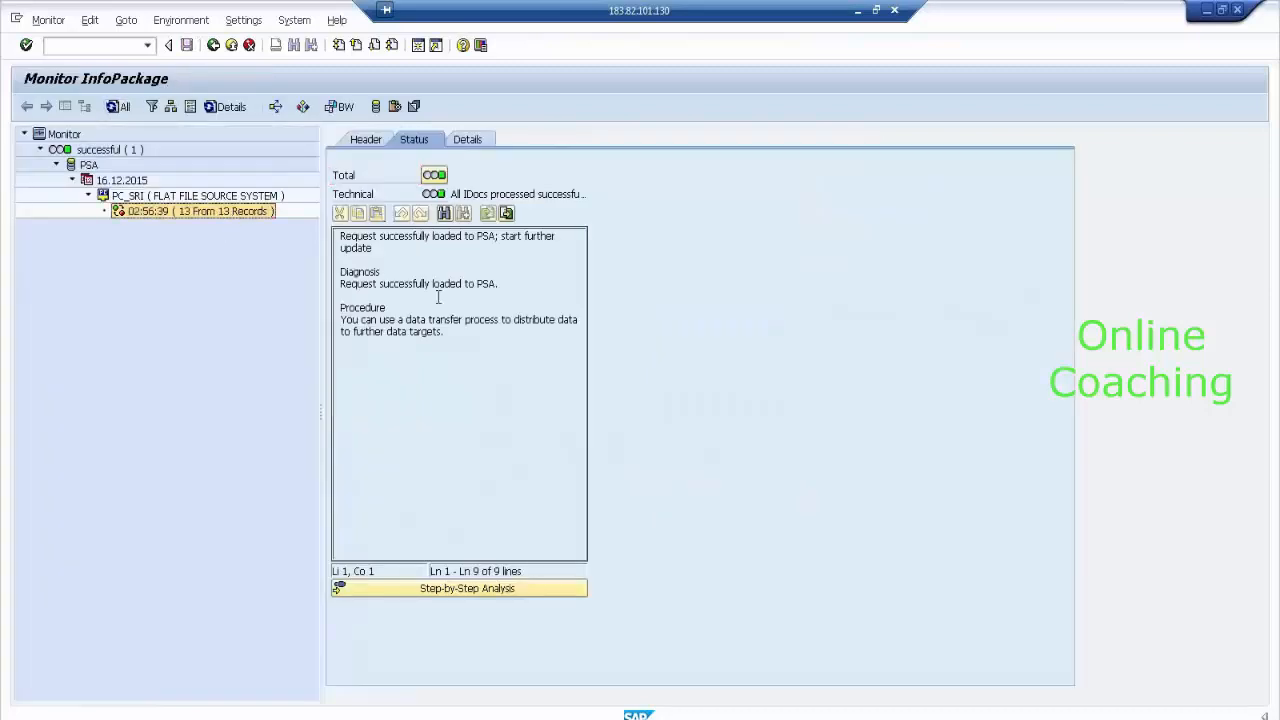
{"action": "left_click_drag", "start_coordinate": [341, 285], "coordinate": [501, 329]}
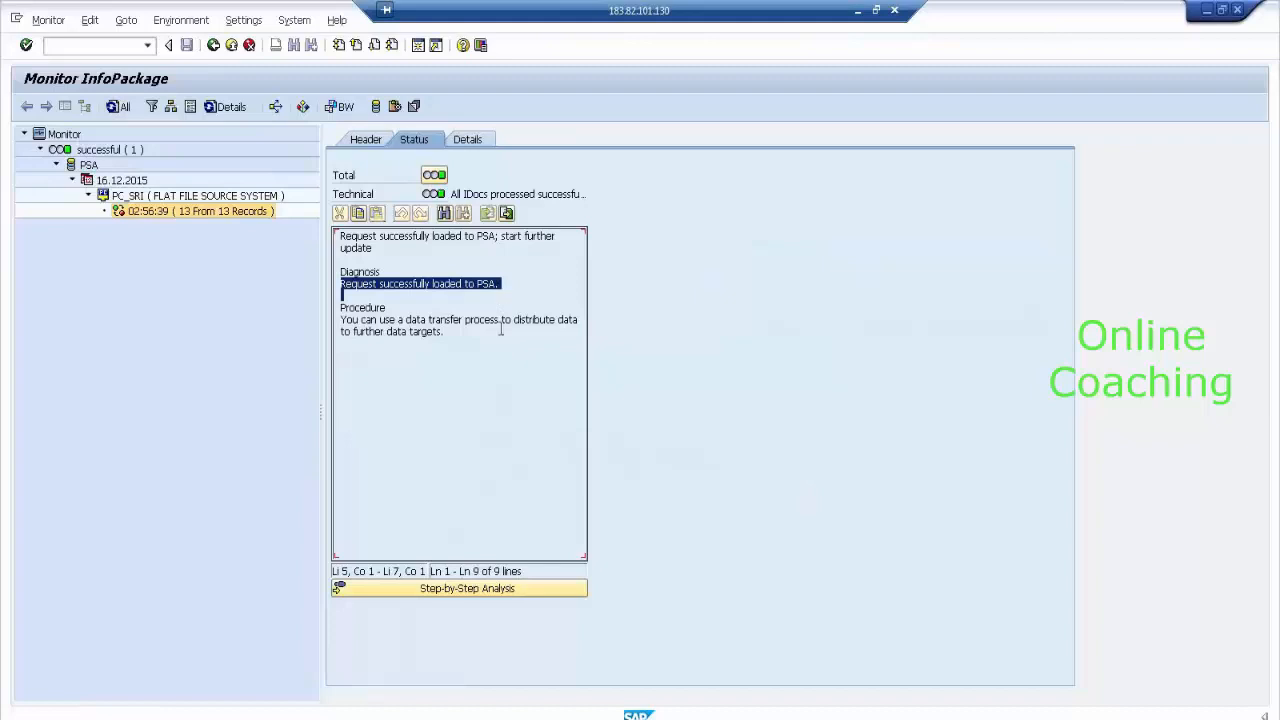
{"action": "left_click", "coordinate": [374, 108]}
{"action": "left_click_drag", "start_coordinate": [289, 140], "coordinate": [687, 127]}
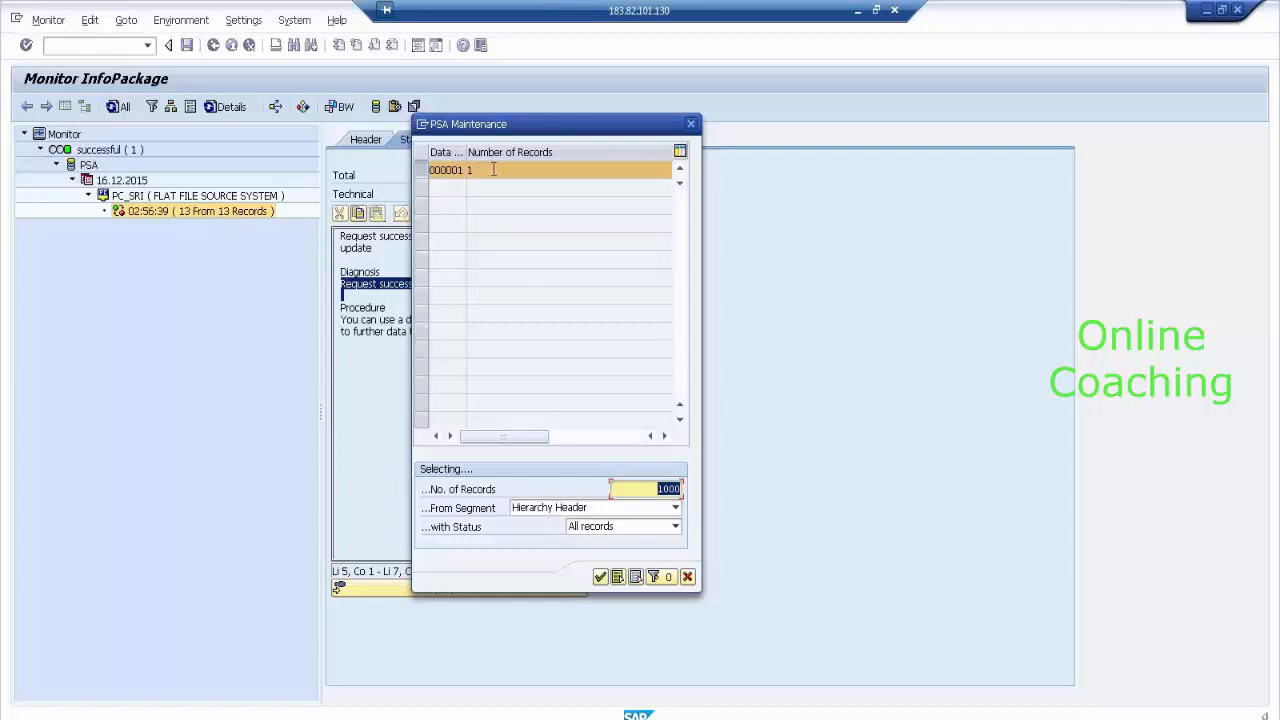
Display the PSA records of the Hierarchy Structure segment, and return to the DataSources tree.
{"action": "left_click", "coordinate": [531, 514]}
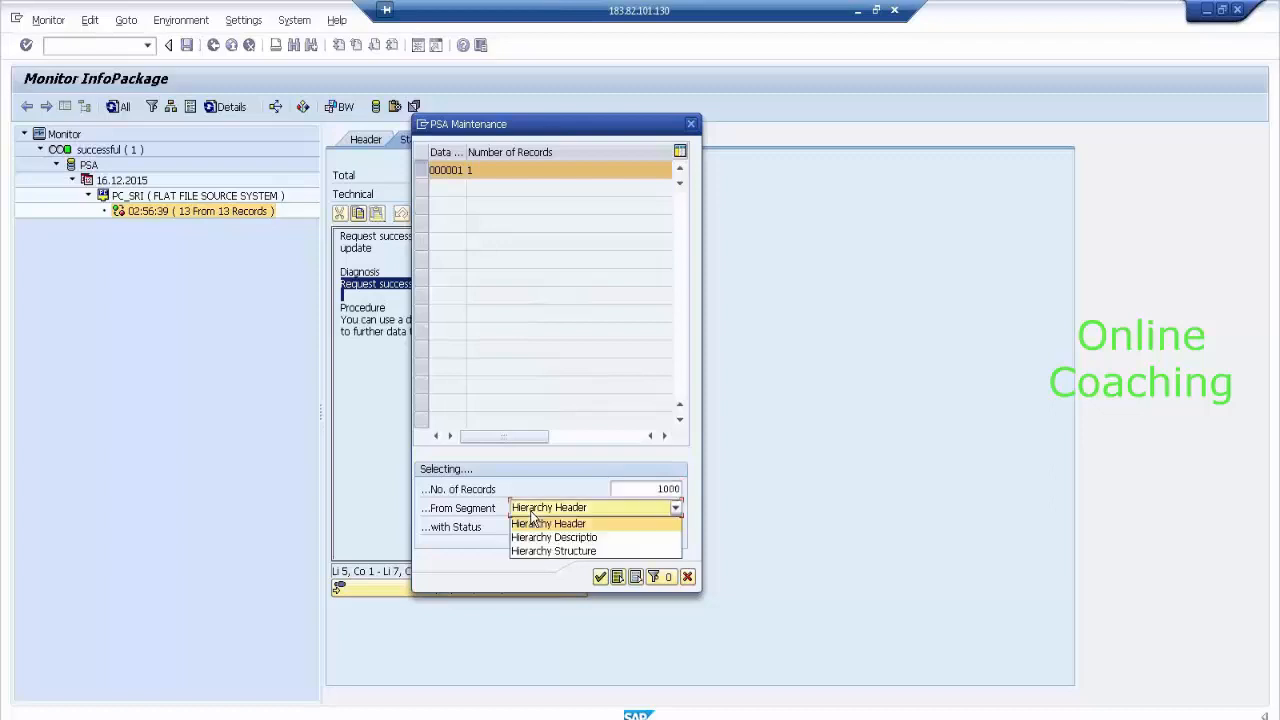
{"action": "left_click", "coordinate": [533, 541]}
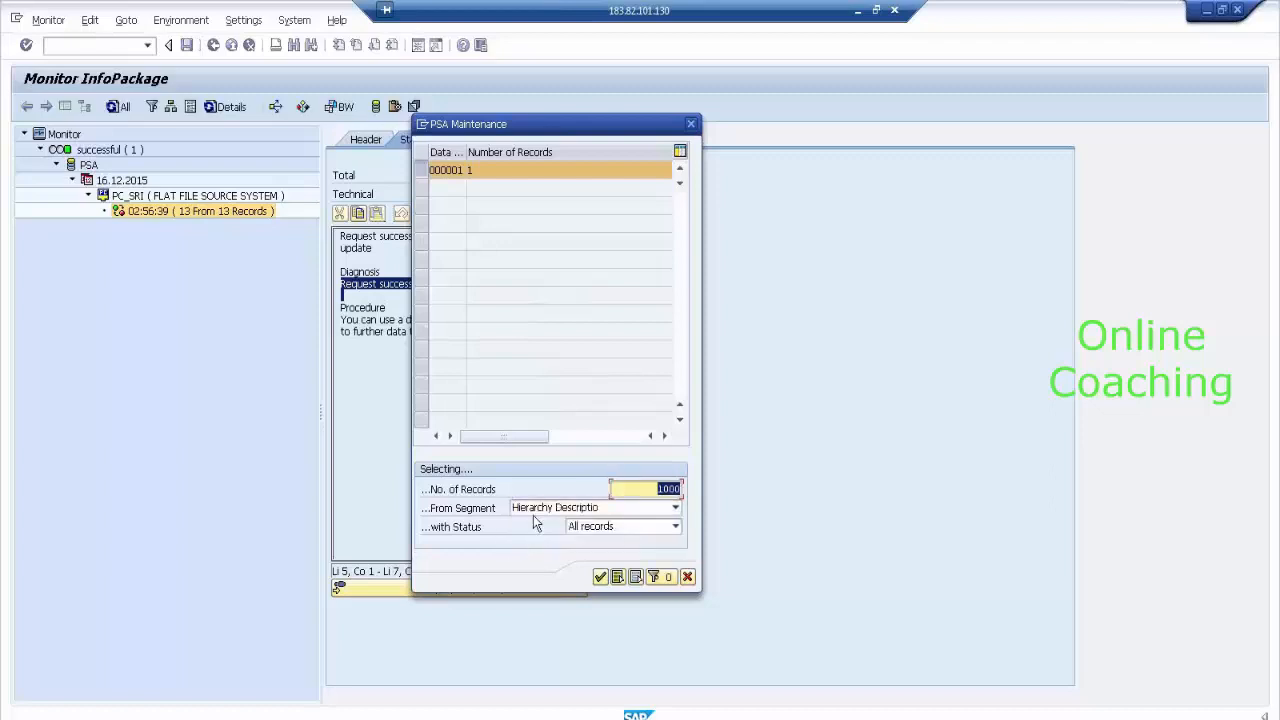
{"action": "left_click", "coordinate": [533, 515]}
{"action": "left_click", "coordinate": [536, 551]}
{"action": "left_click", "coordinate": [602, 580]}
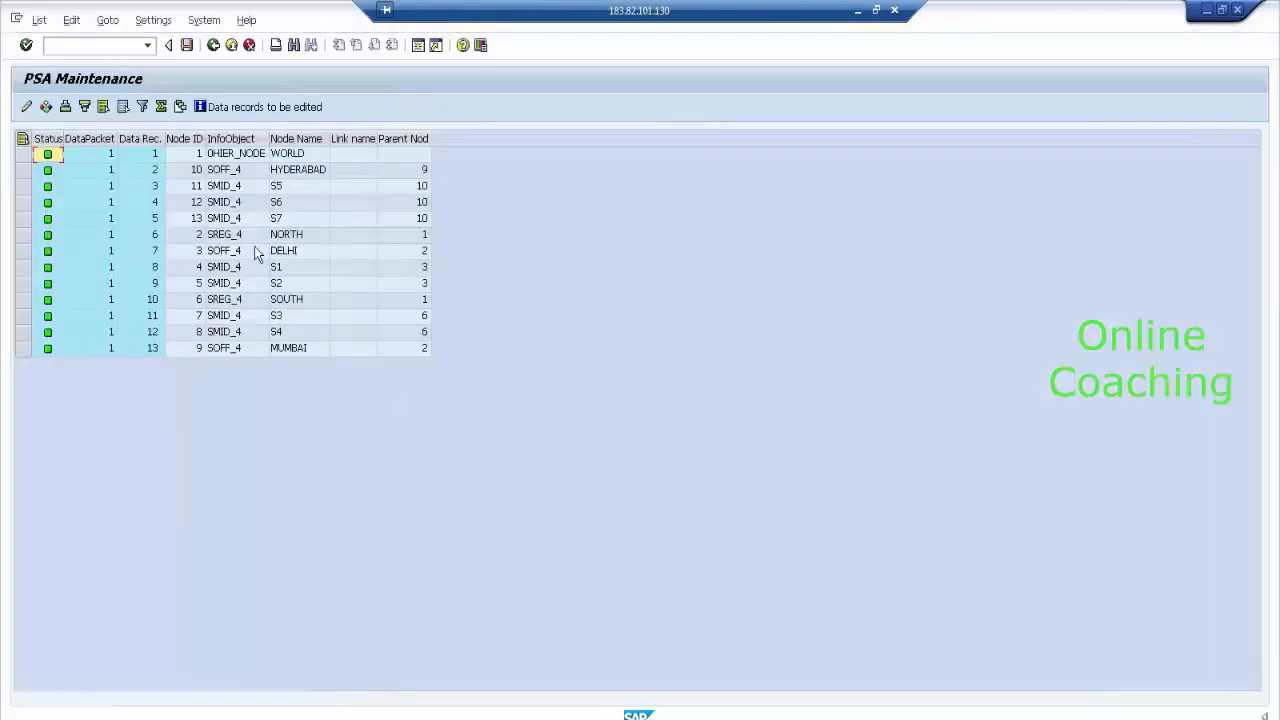
{"action": "left_click", "coordinate": [213, 46]}
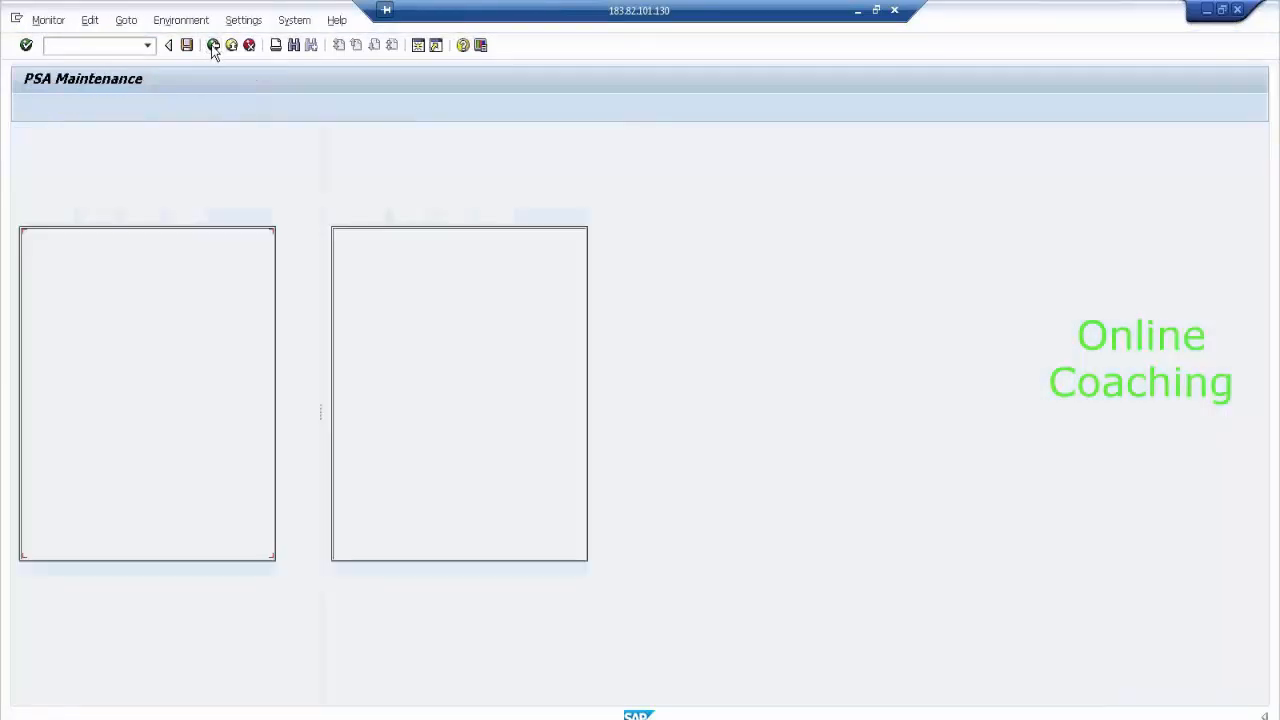
{"action": "left_click", "coordinate": [213, 46]}
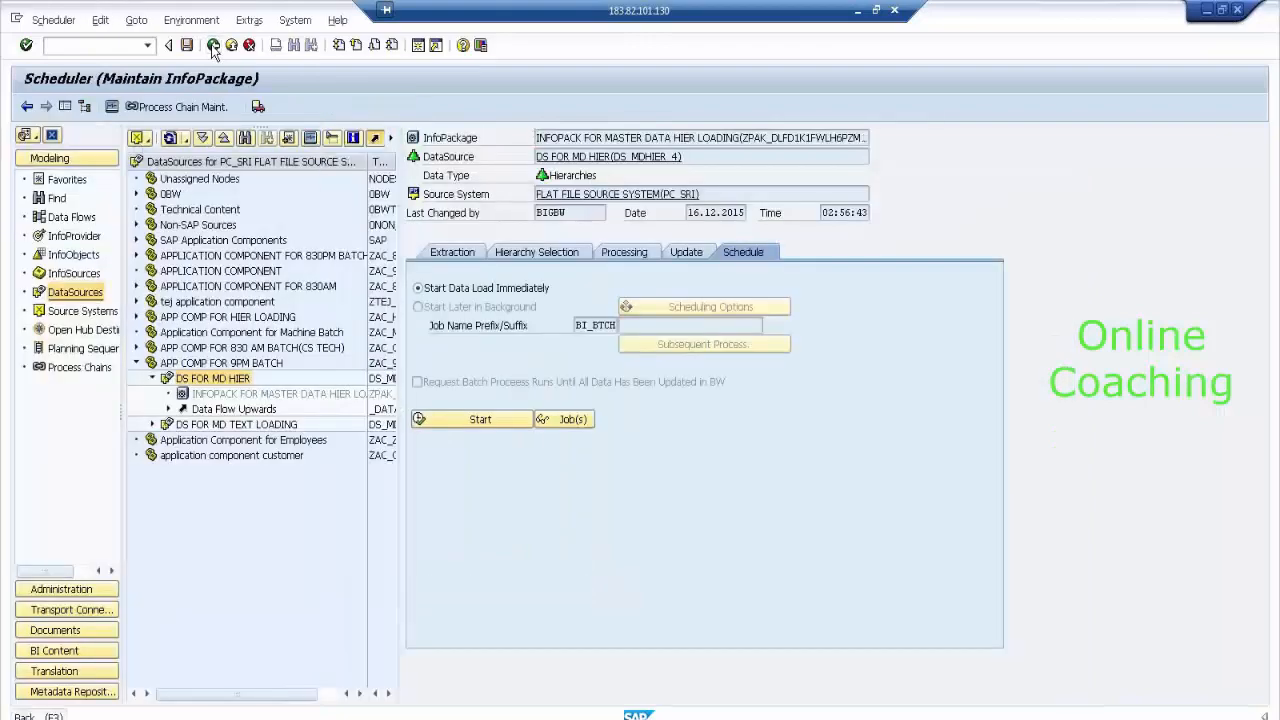
{"action": "left_click", "coordinate": [213, 46]}
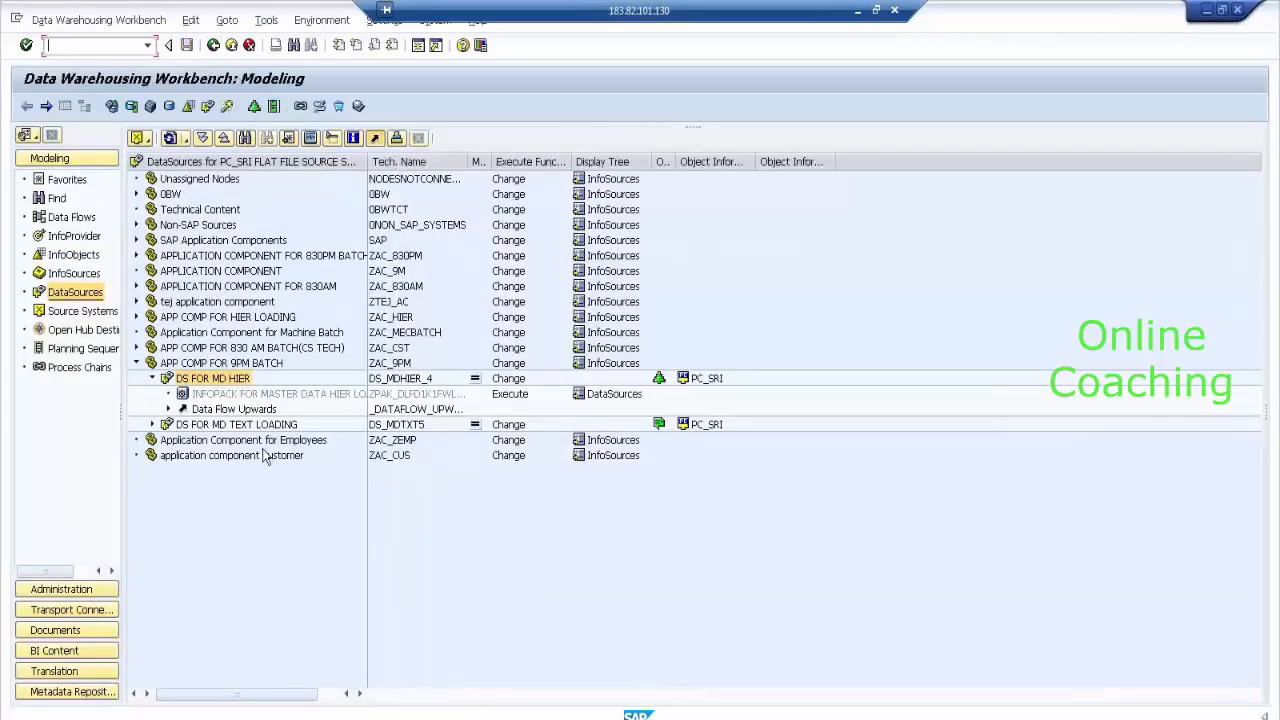
Create a standard data transfer process from the DataSource DS_MDHIER_4 to the hierarchies of the InfoObject SMID_4.
{"action": "right_click", "coordinate": [240, 386]}
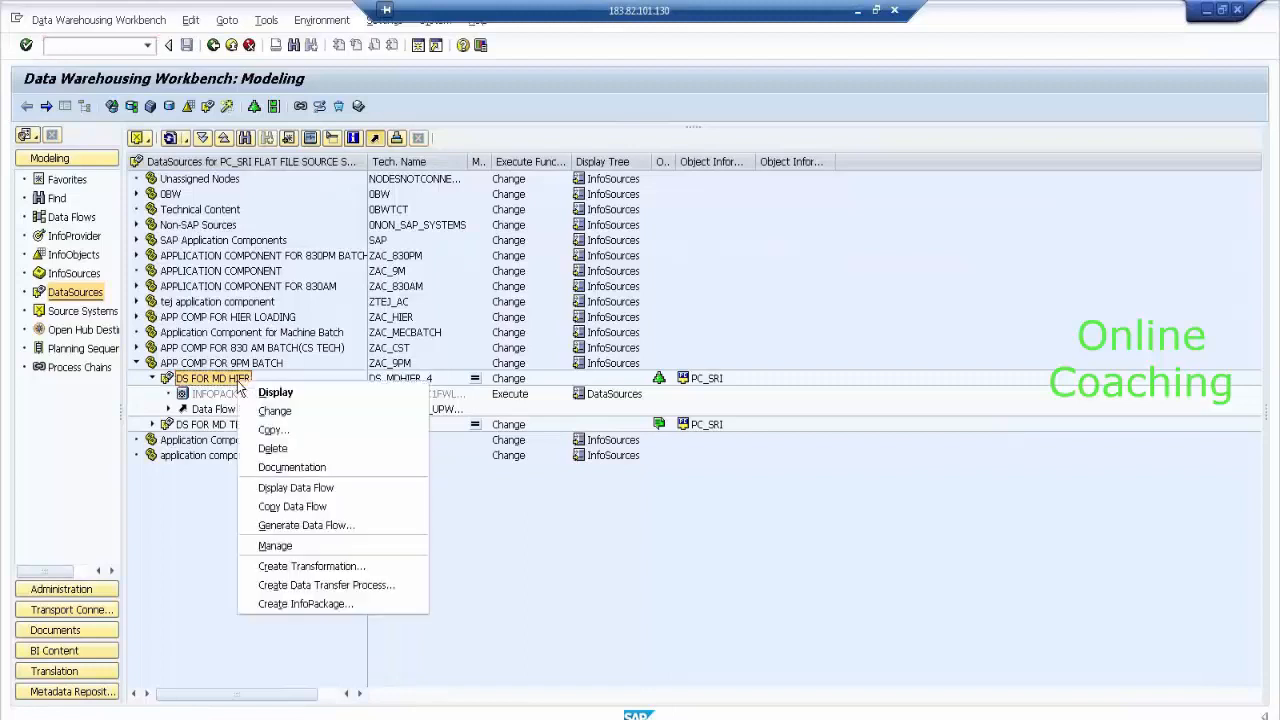
{"action": "left_click", "coordinate": [397, 585]}
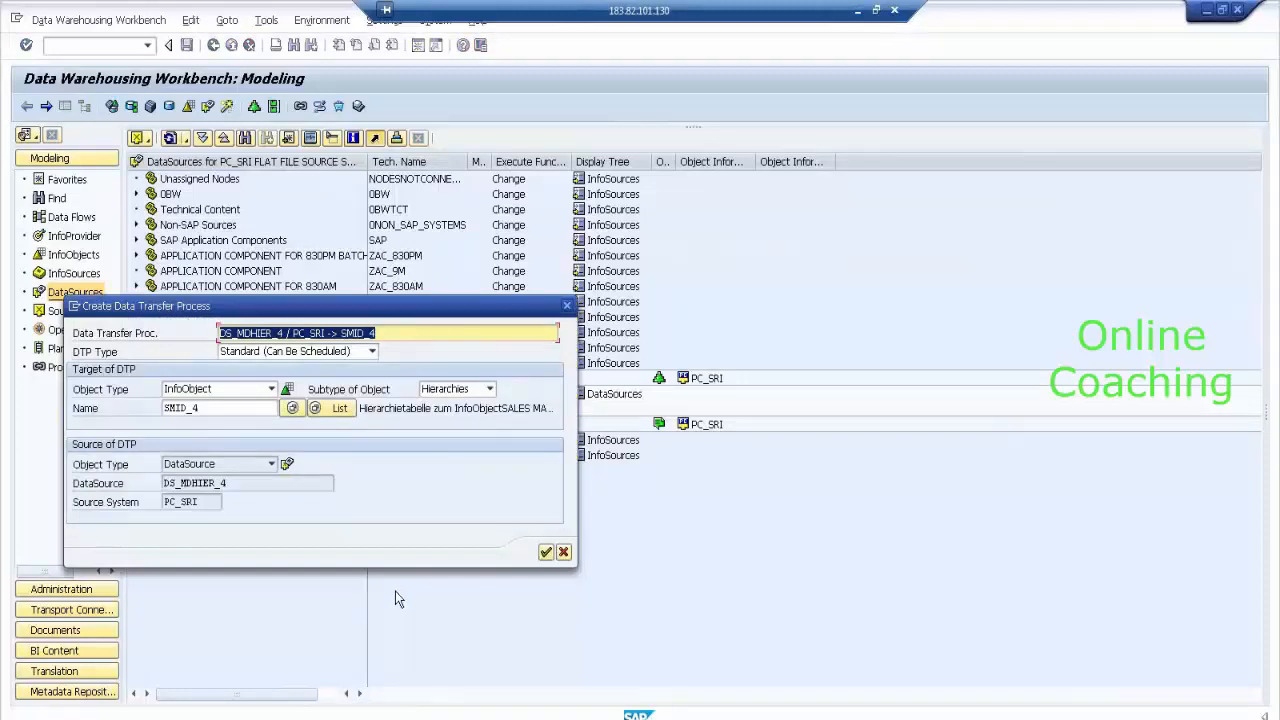
{"action": "left_click", "coordinate": [546, 559]}
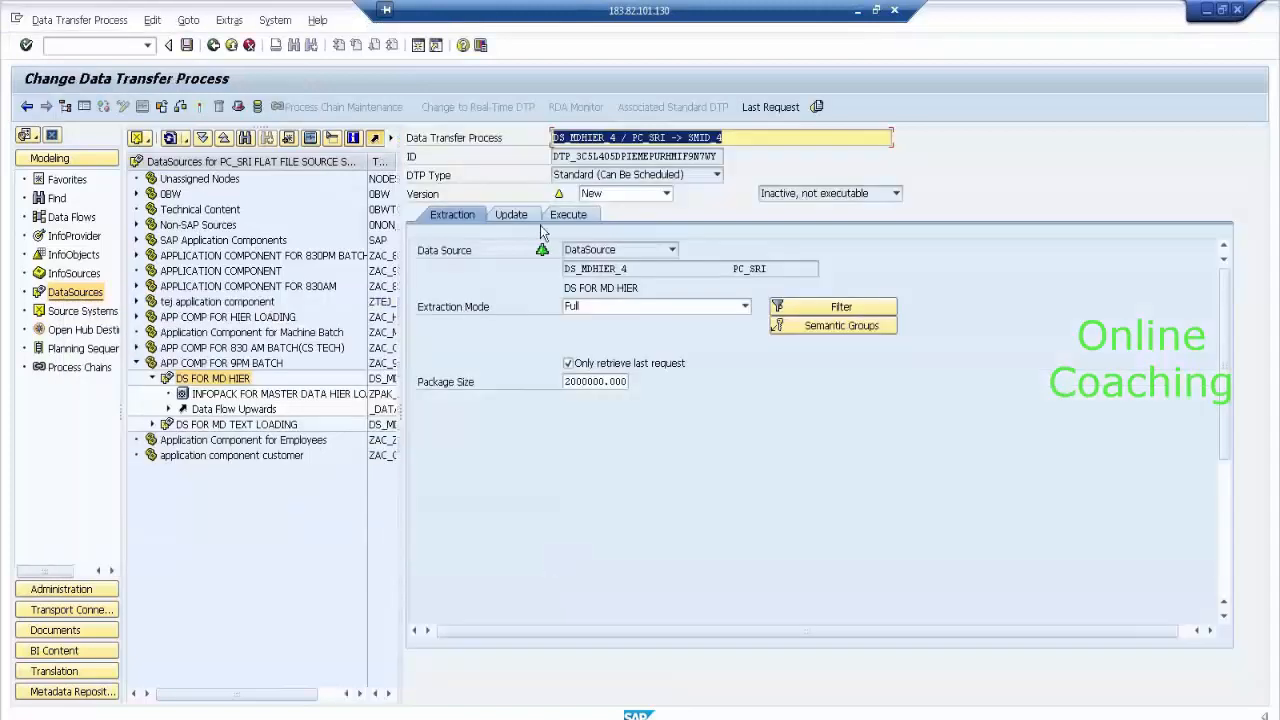
Activate and execute the data transfer process for SMID_4, displaying its request monitor.
{"action": "left_click", "coordinate": [566, 213]}
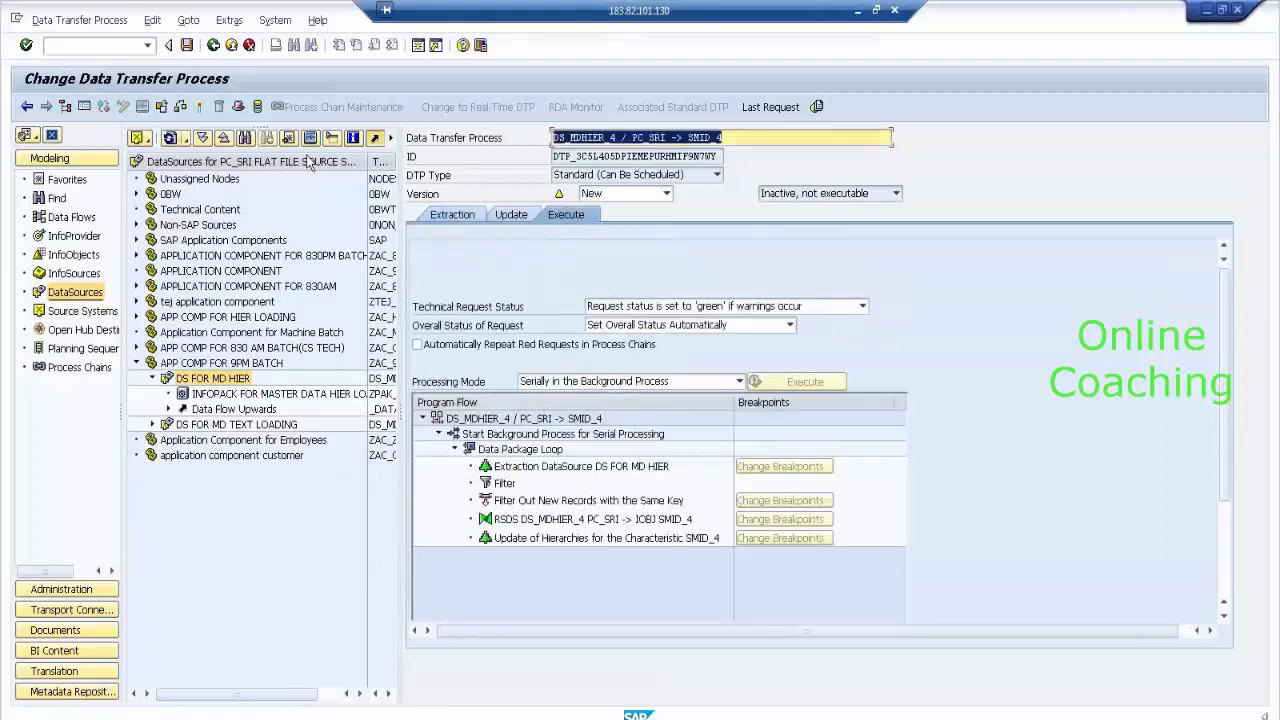
{"action": "left_click", "coordinate": [202, 107]}
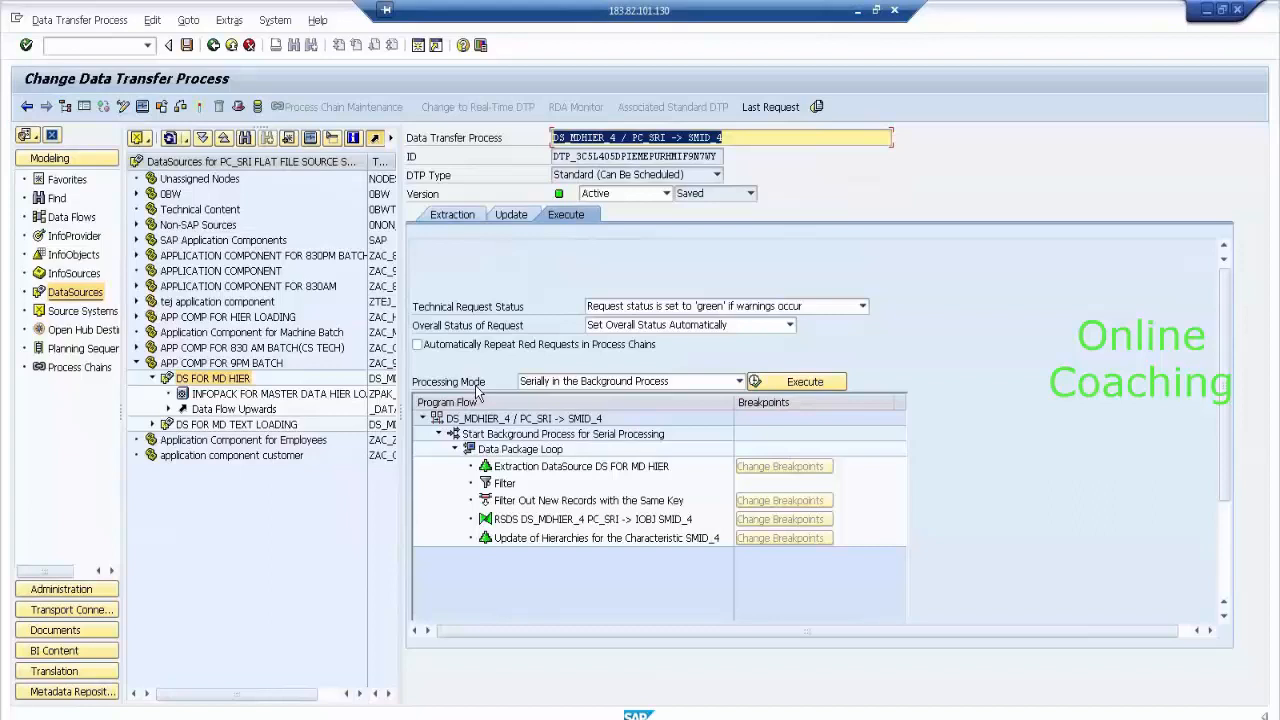
{"action": "left_click", "coordinate": [826, 388]}
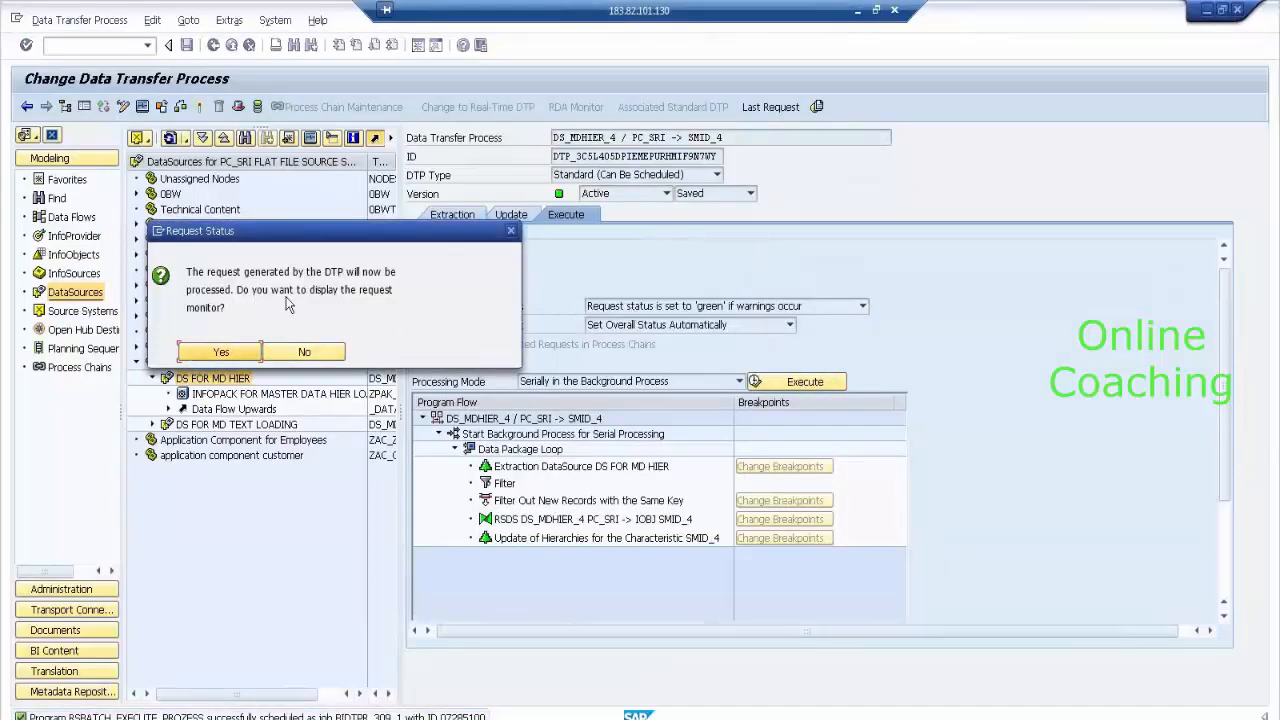
{"action": "left_click", "coordinate": [222, 353]}
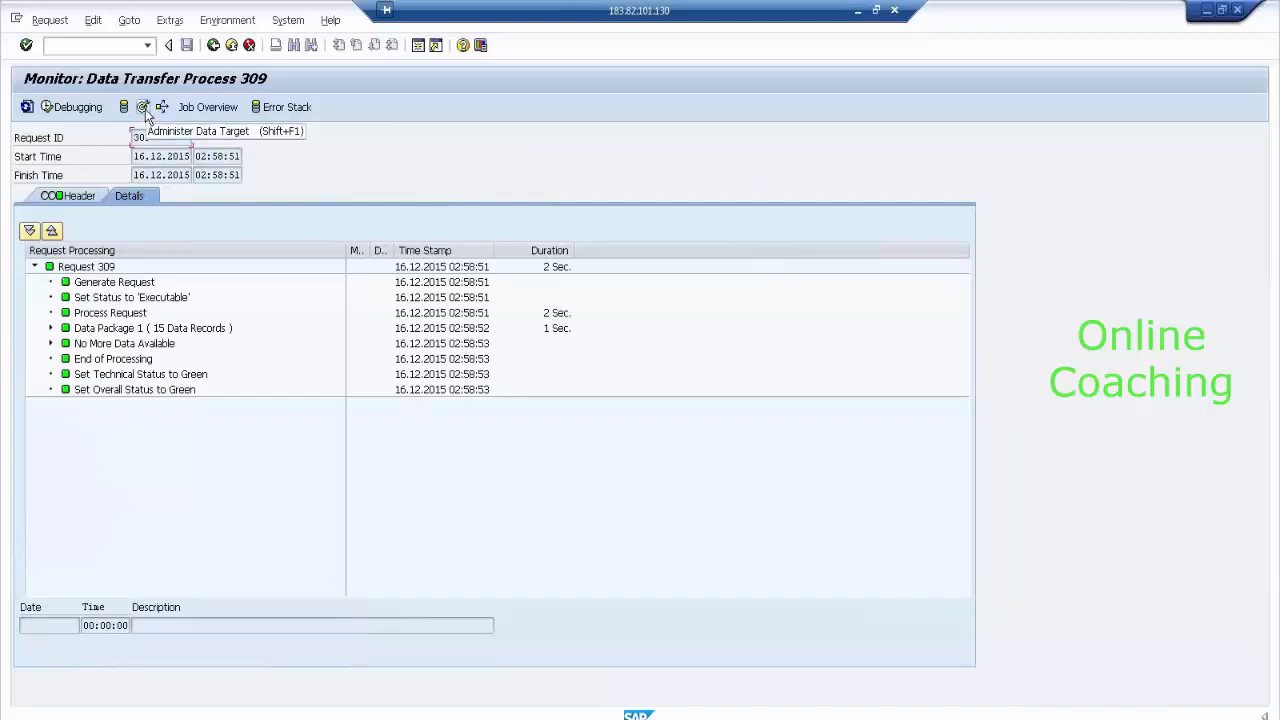
Display the hierarchy HIER_4 of the characteristic SMID_4 and expand its NORTH, SOUTH and DELHI nodes.
{"action": "left_click", "coordinate": [145, 109]}
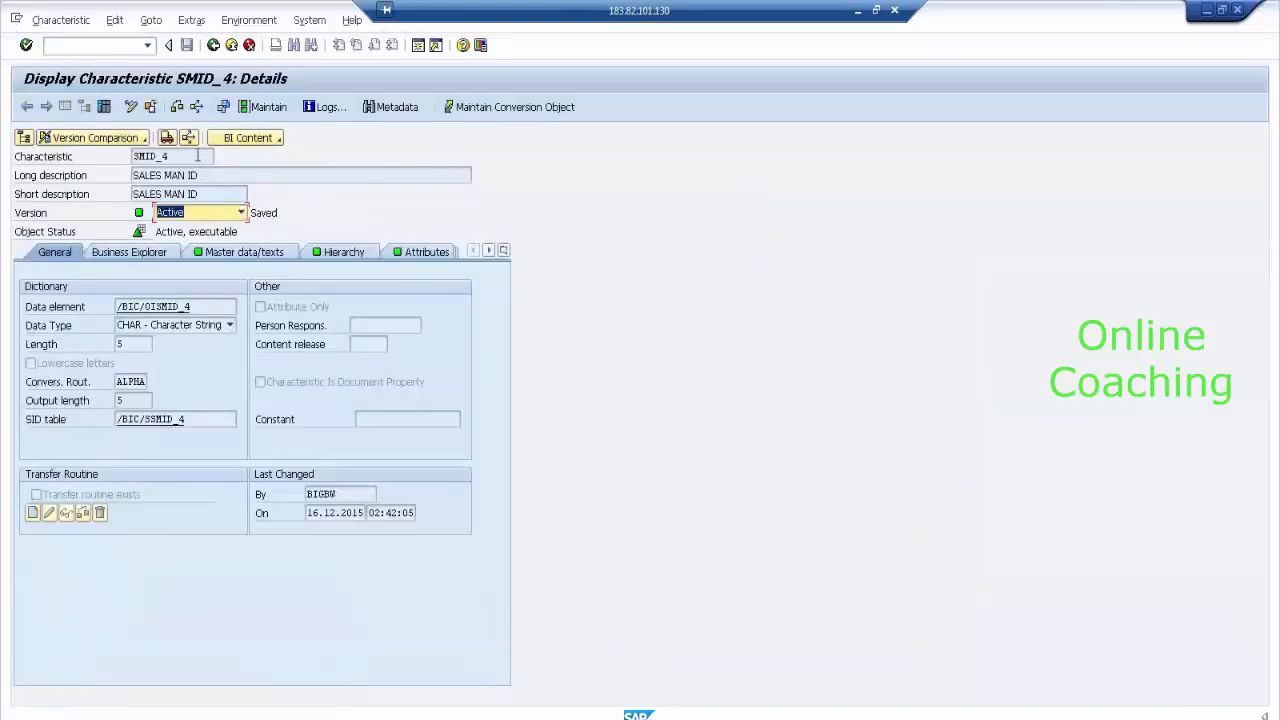
{"action": "left_click", "coordinate": [357, 261]}
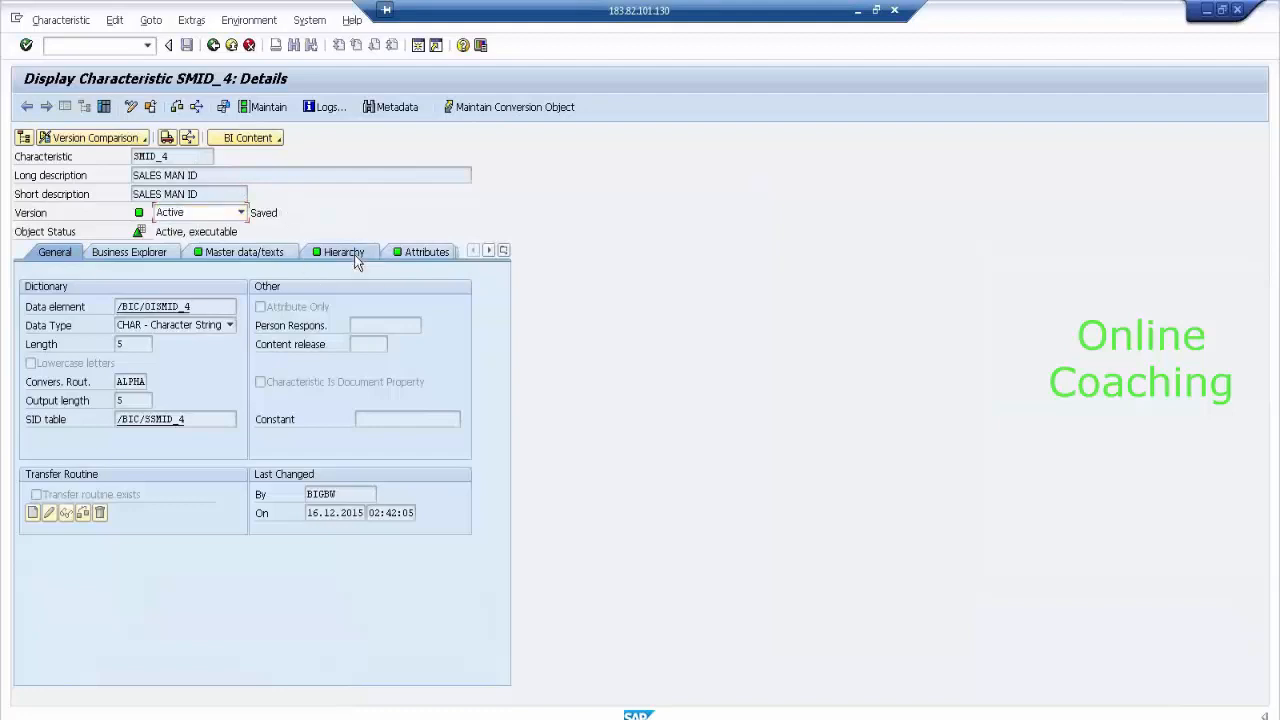
{"action": "left_click", "coordinate": [369, 306]}
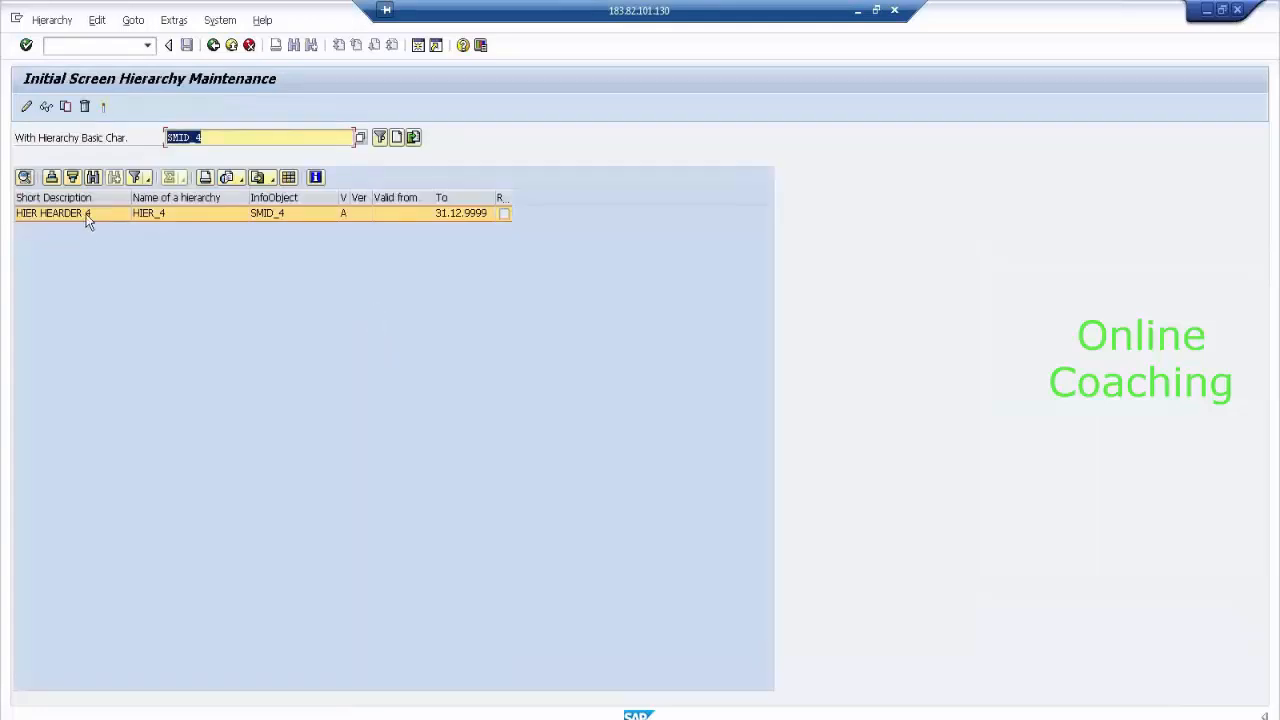
{"action": "double_click", "coordinate": [87, 215]}
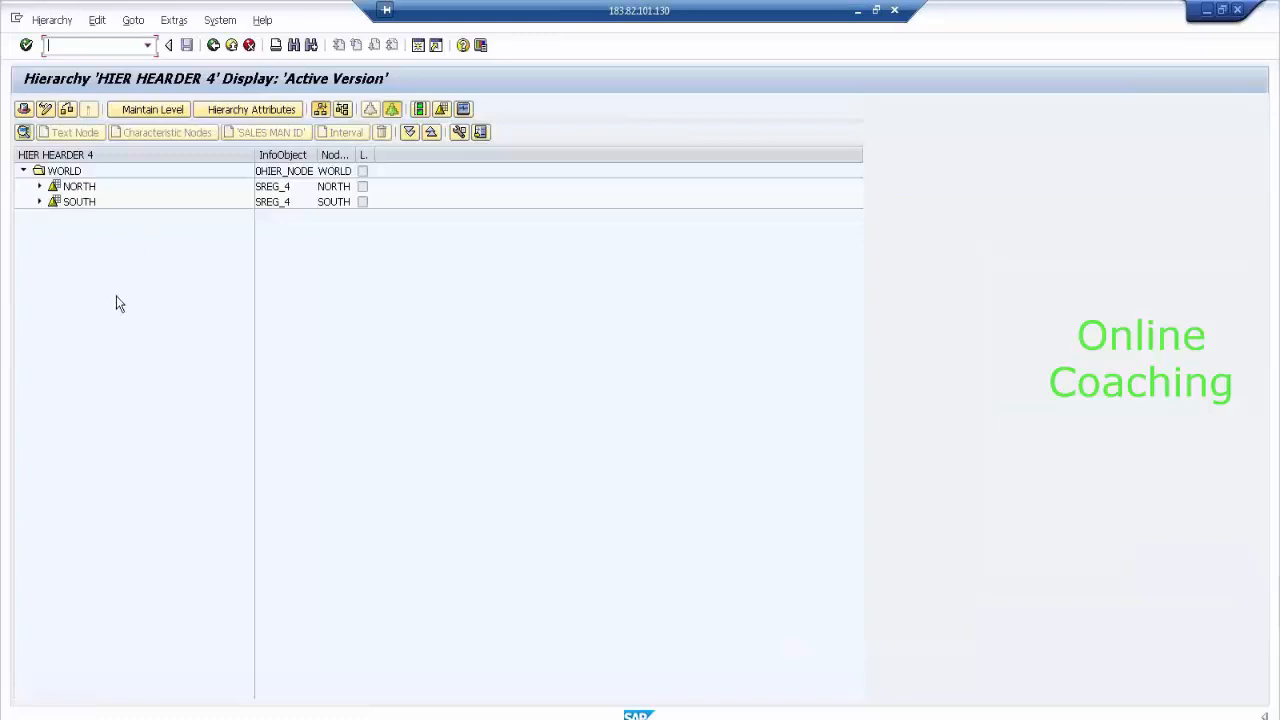
{"action": "left_click", "coordinate": [39, 187]}
{"action": "left_click", "coordinate": [39, 232]}
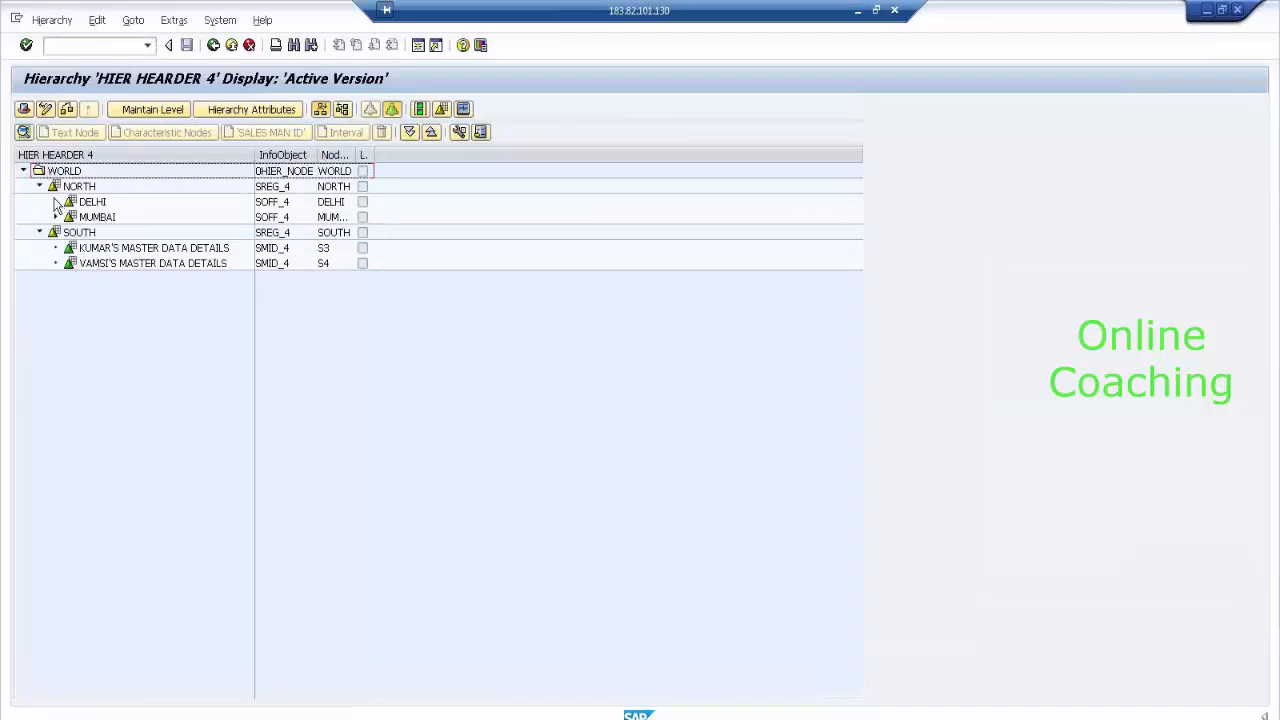
{"action": "left_click", "coordinate": [56, 202]}
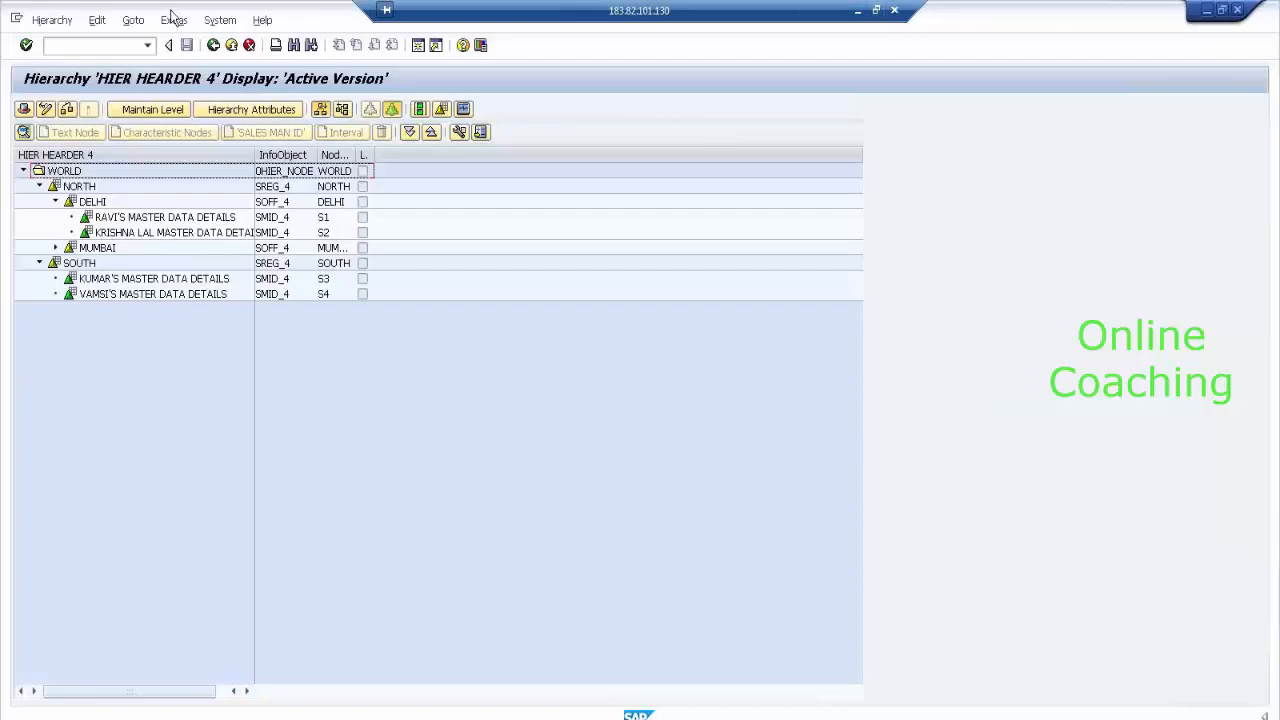
Leave the hierarchy and data transfer process displays, and expand the InfoObject catalog IOC_EX3 in the InfoObjects tree.
{"action": "left_click", "coordinate": [212, 48]}
{"action": "left_click", "coordinate": [213, 46]}
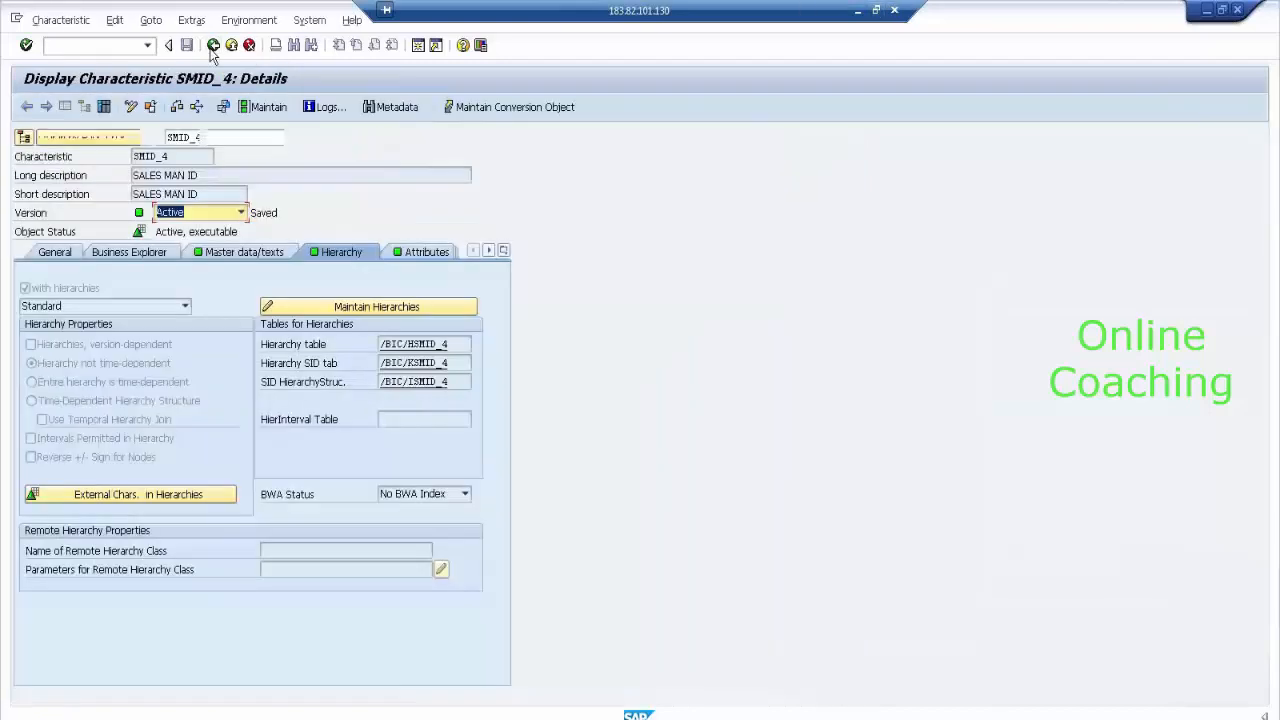
{"action": "left_click", "coordinate": [213, 46]}
{"action": "left_click", "coordinate": [213, 46]}
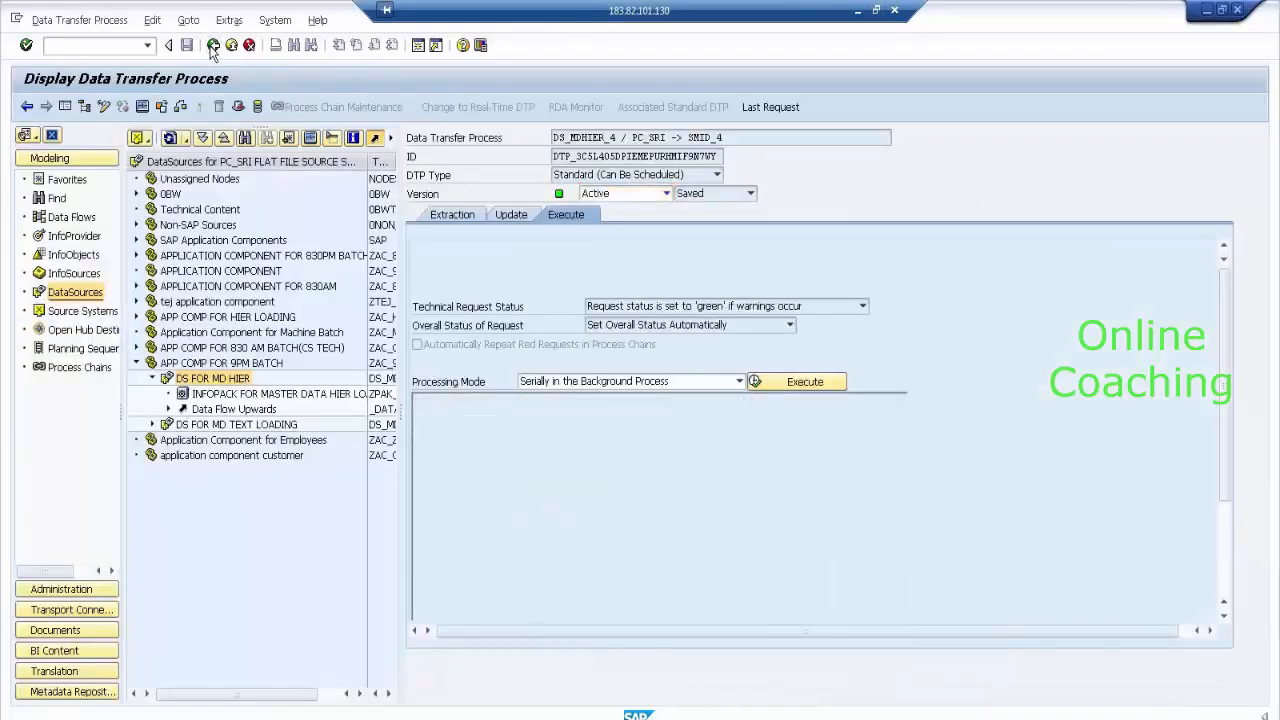
{"action": "left_click", "coordinate": [213, 46]}
{"action": "left_click", "coordinate": [73, 255]}
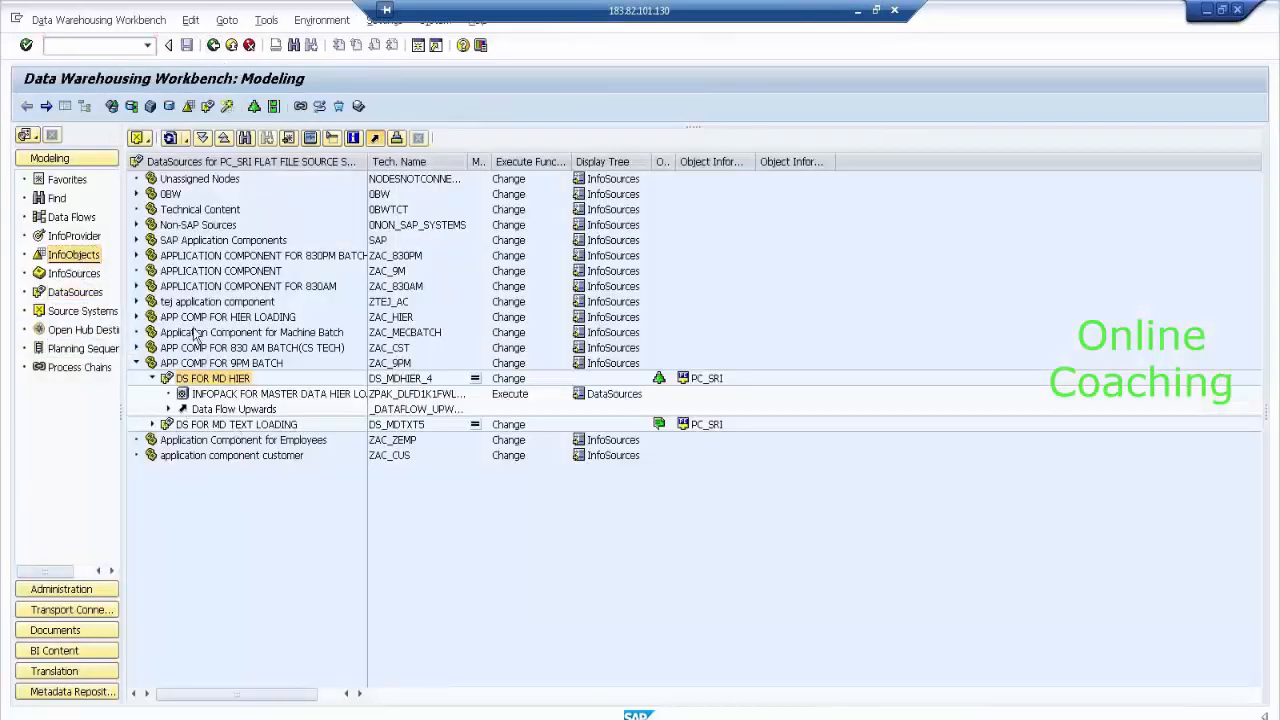
{"action": "left_click", "coordinate": [152, 501]}
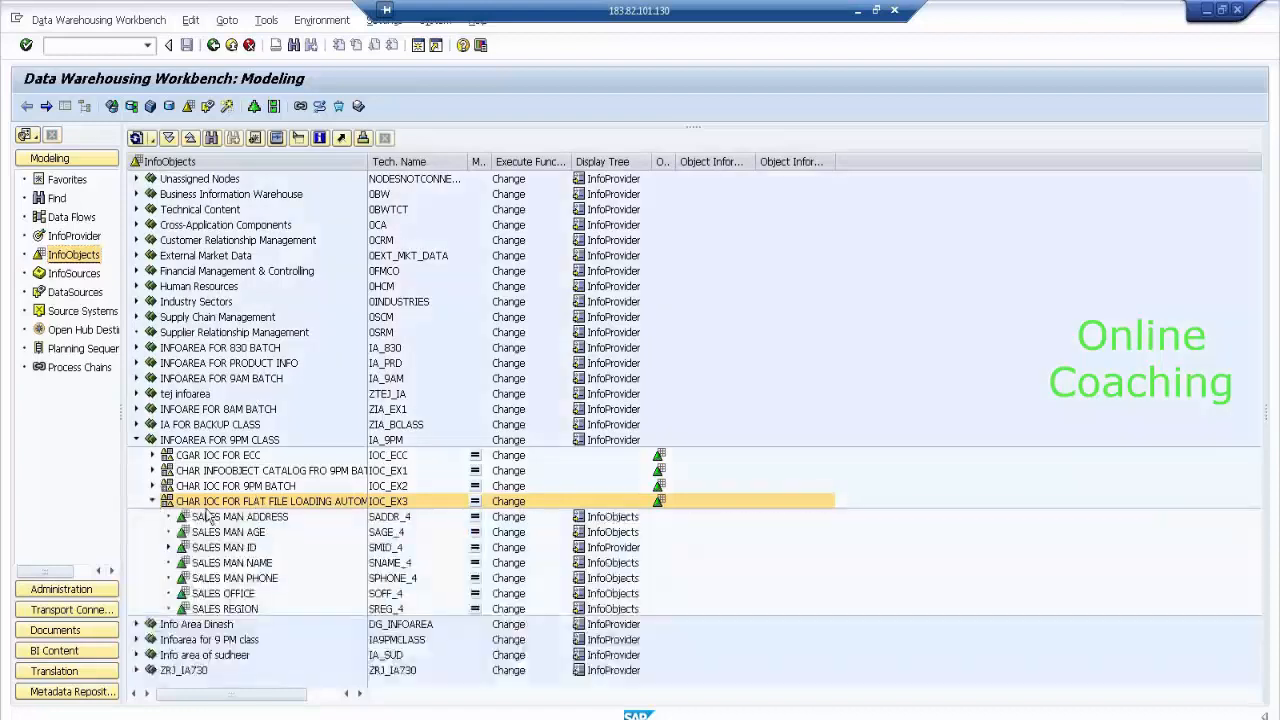
List the master data of SALES MAN ID, look at the blank new-record form, and return to the InfoObjects tree.
{"action": "left_click", "coordinate": [248, 549]}
{"action": "right_click", "coordinate": [249, 552]}
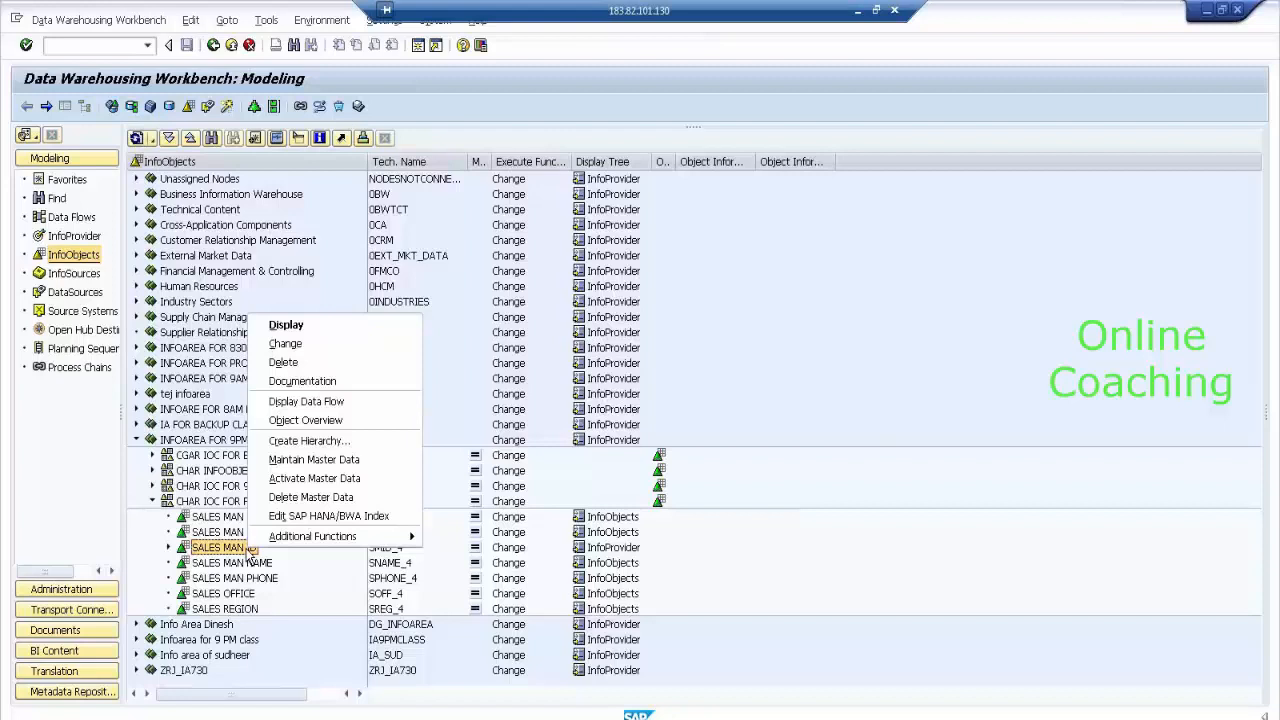
{"action": "left_click", "coordinate": [305, 462]}
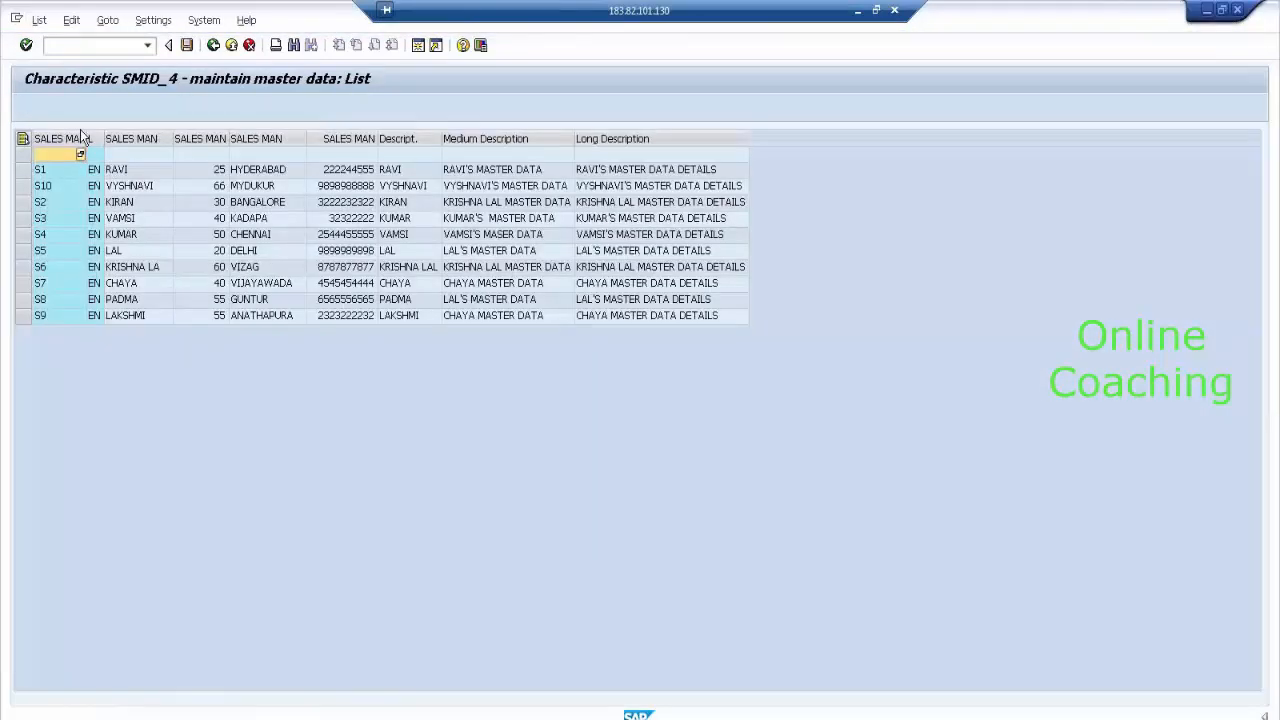
{"action": "key", "text": "F5"}
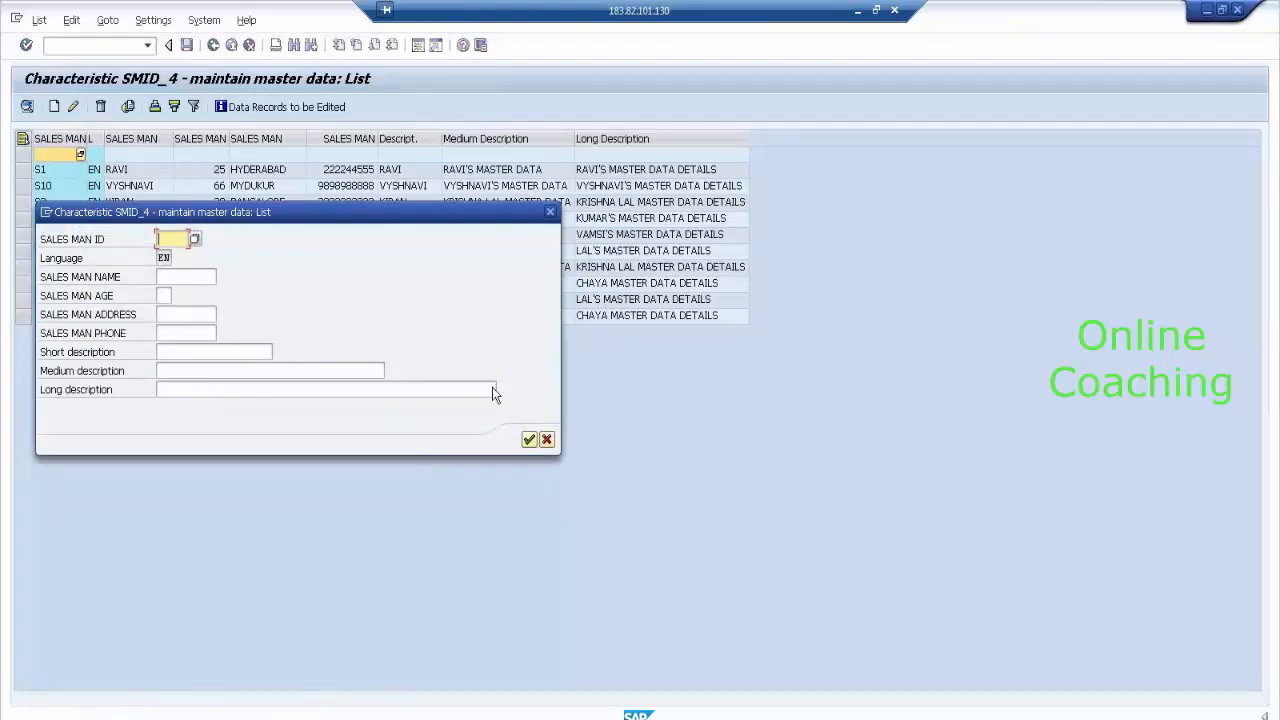
{"action": "left_click", "coordinate": [548, 441]}
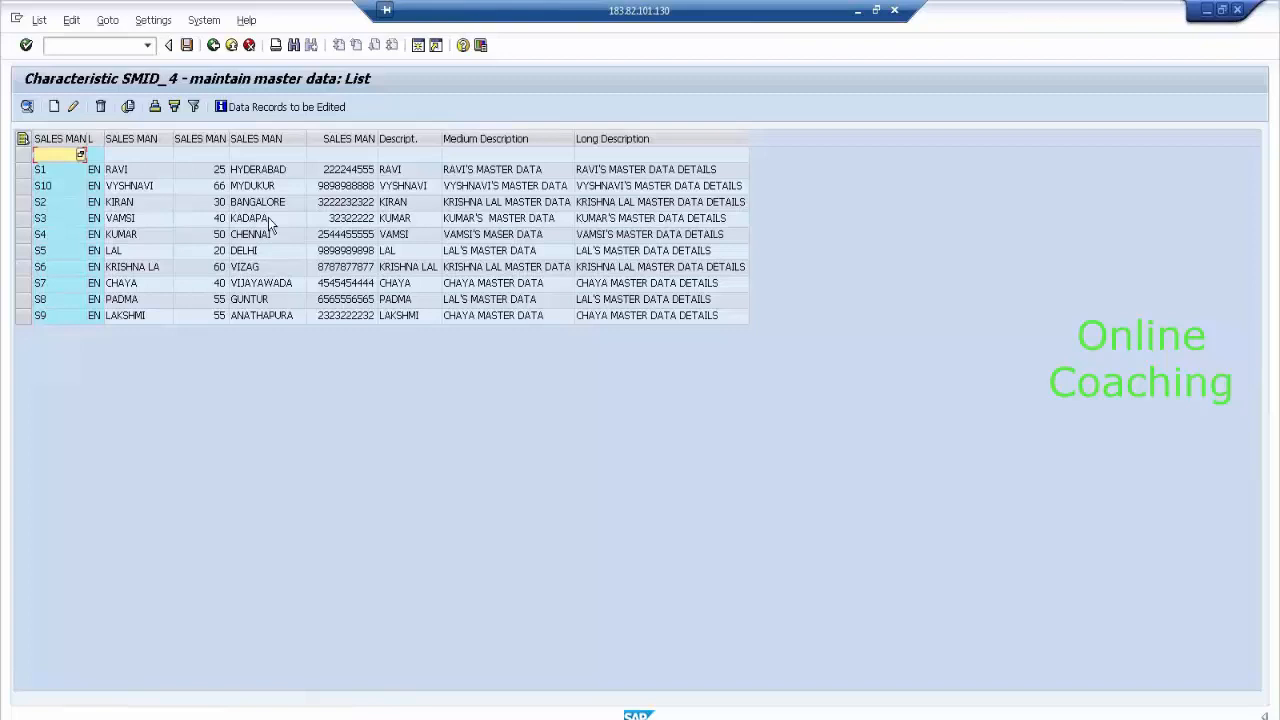
{"action": "left_click", "coordinate": [213, 45]}
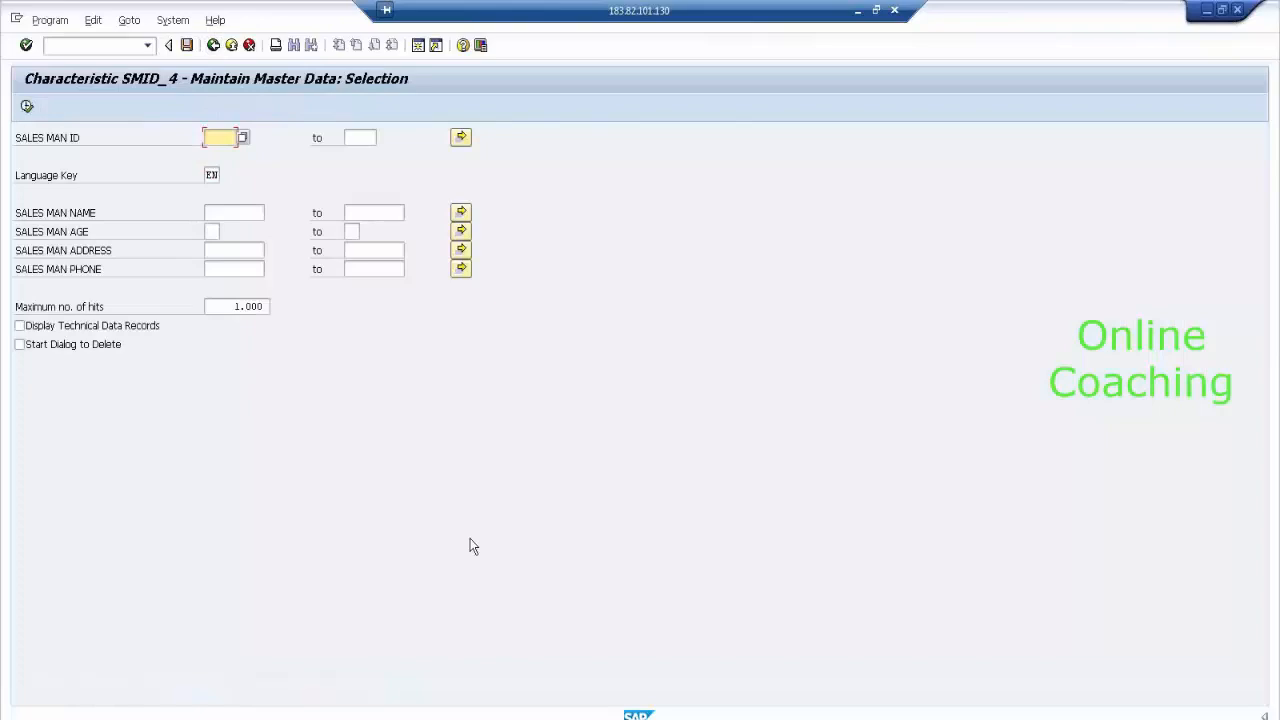
{"action": "left_click", "coordinate": [213, 45]}
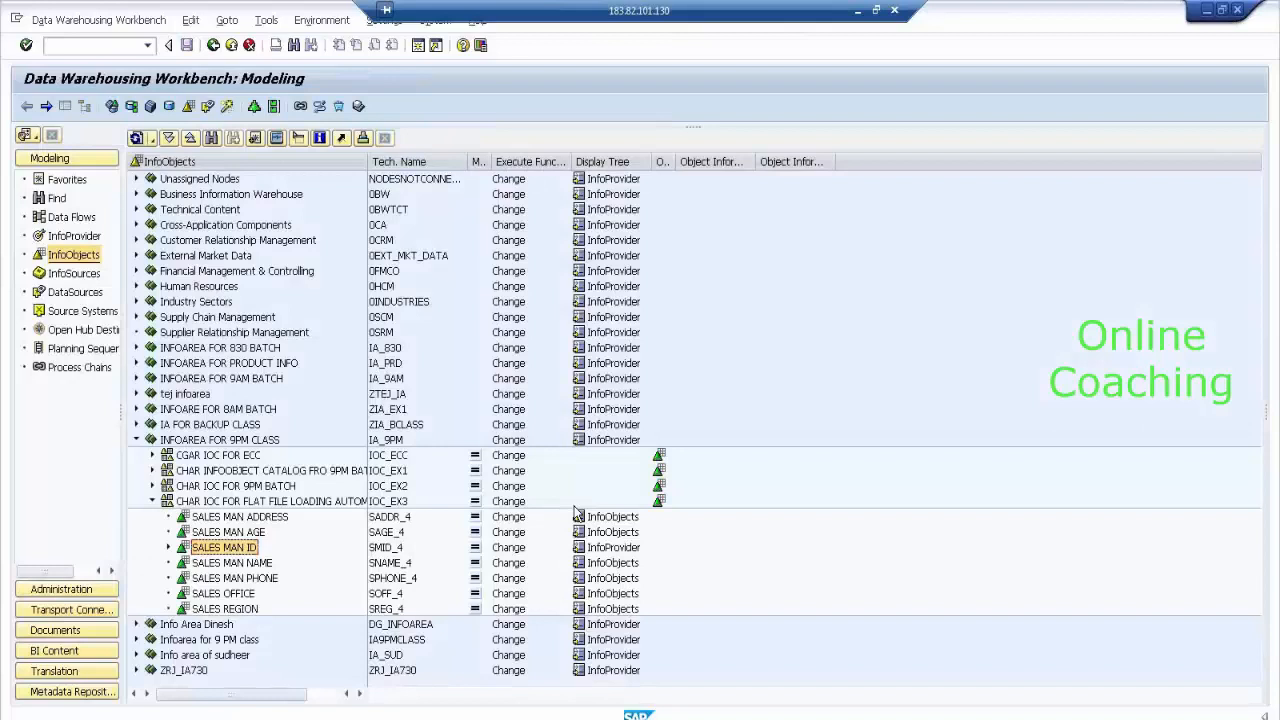
Open the hierarchy HIER_4 of SALES MAN ID in change mode, and return to the InfoObjects tree.
{"action": "double_click", "coordinate": [240, 553]}
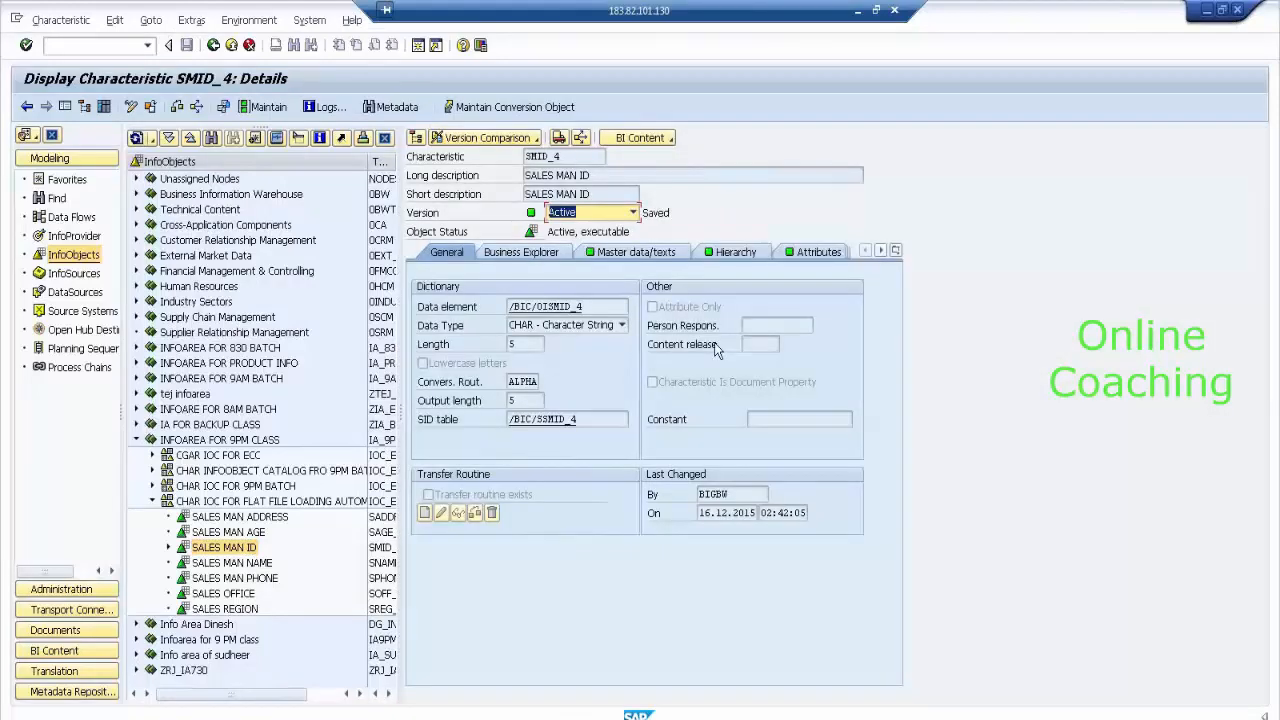
{"action": "left_click", "coordinate": [740, 256]}
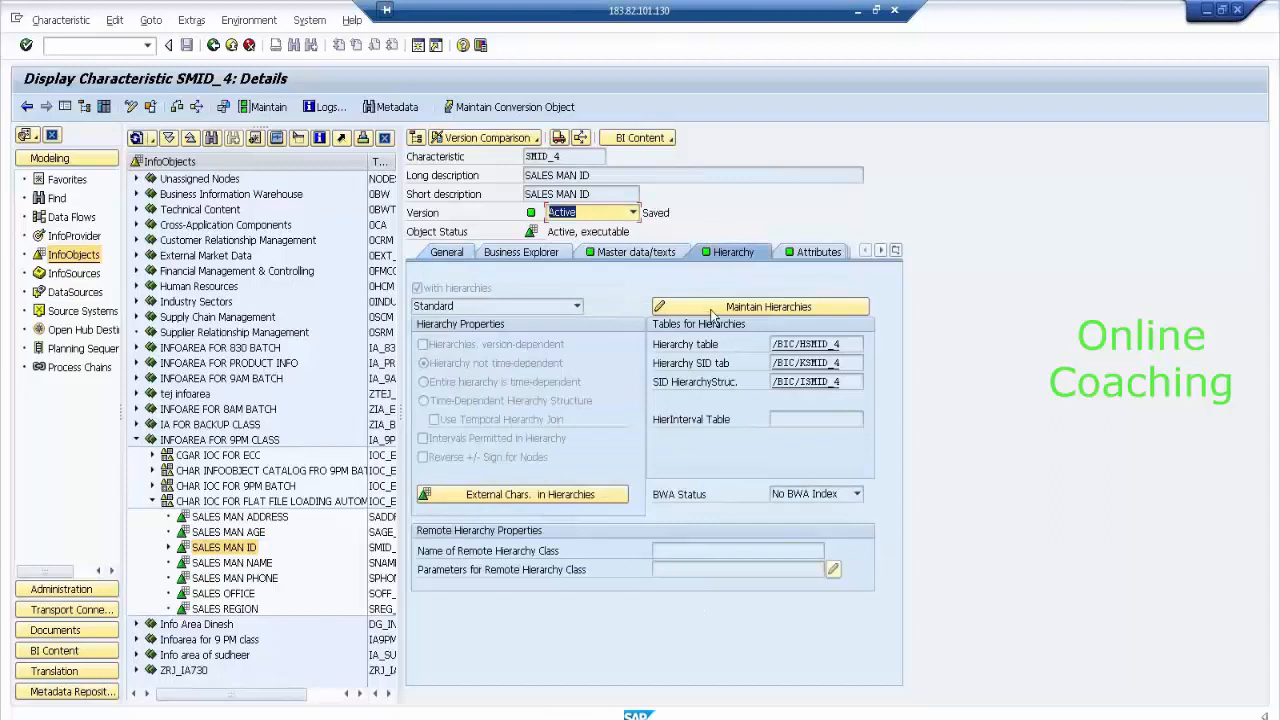
{"action": "left_click", "coordinate": [843, 310]}
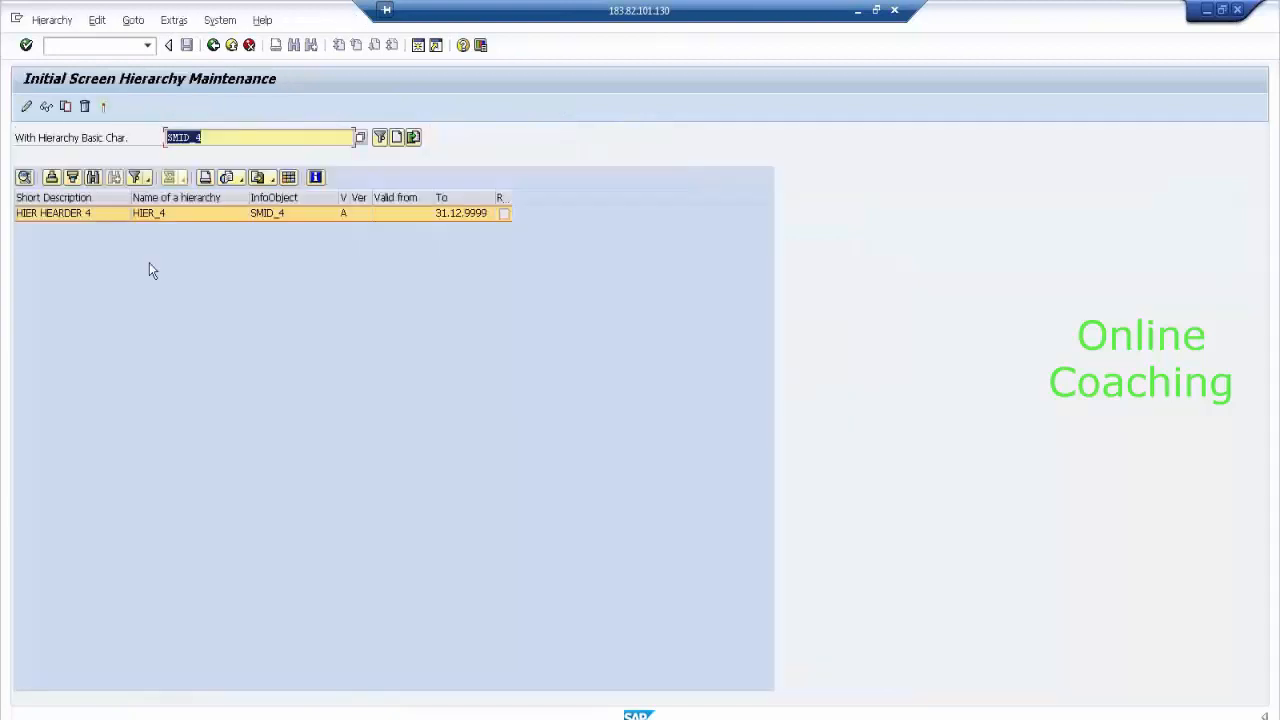
{"action": "double_click", "coordinate": [63, 220]}
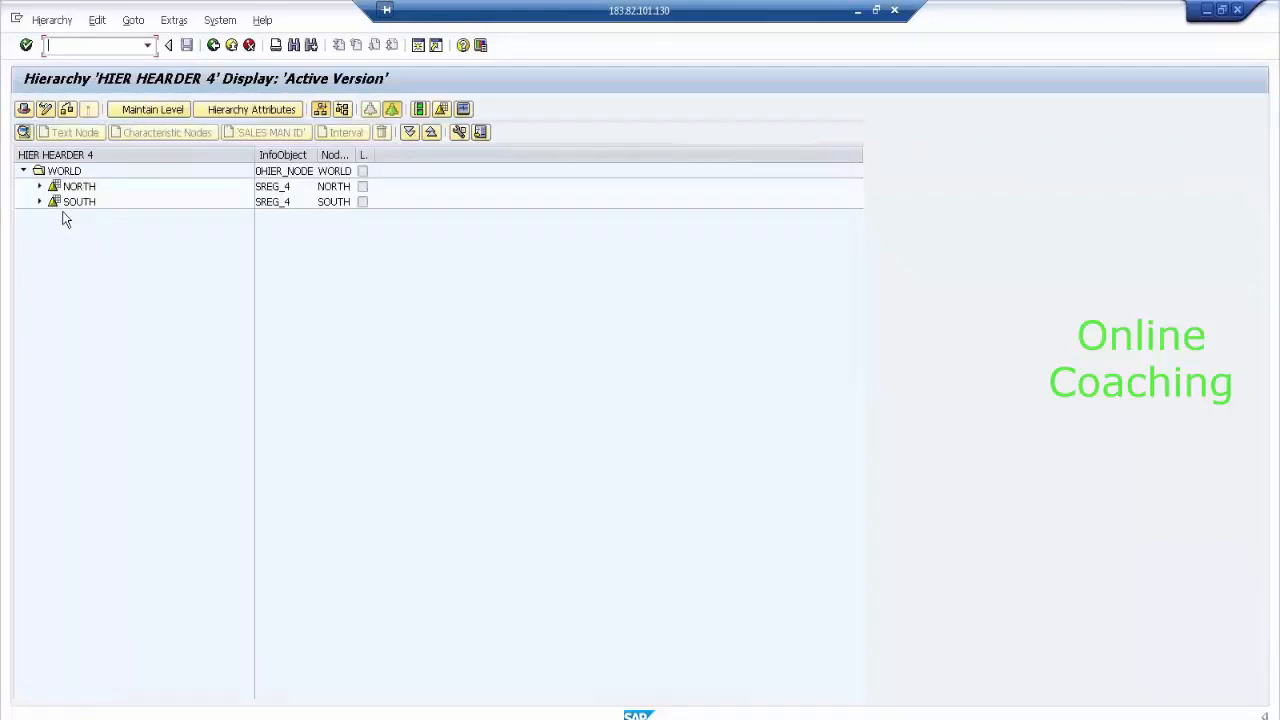
{"action": "left_click", "coordinate": [45, 109]}
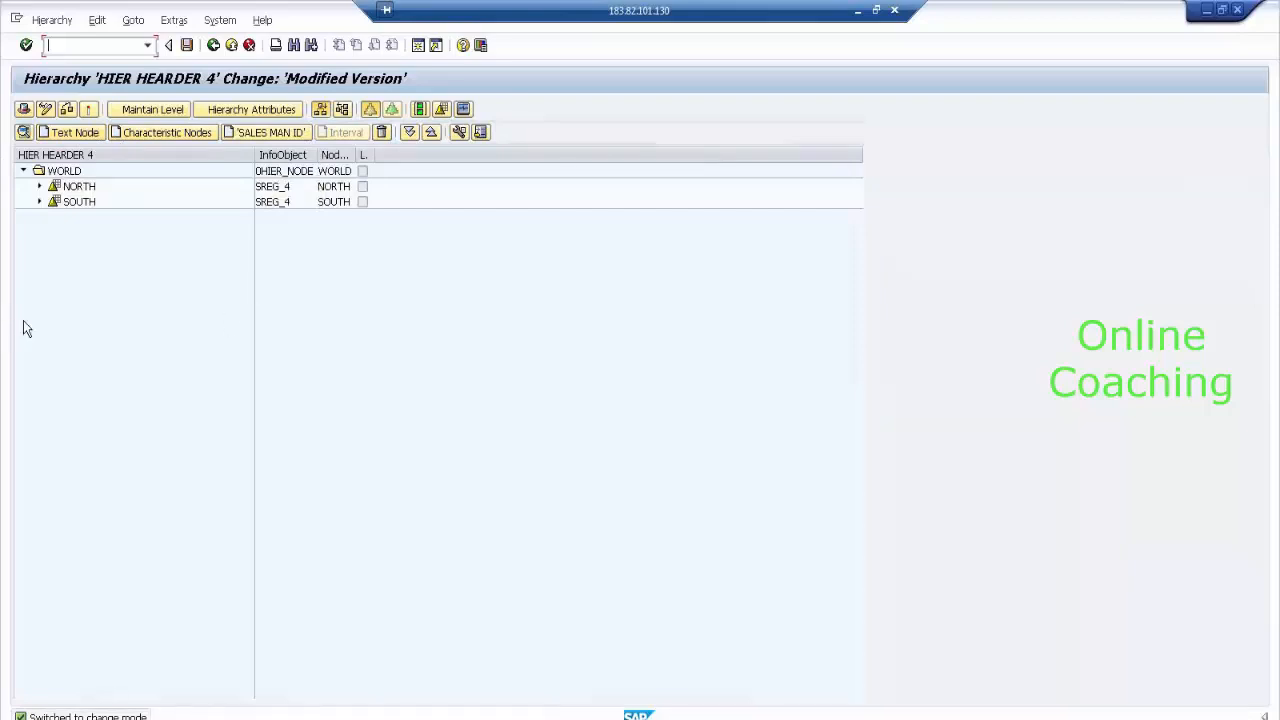
{"action": "left_click", "coordinate": [213, 46]}
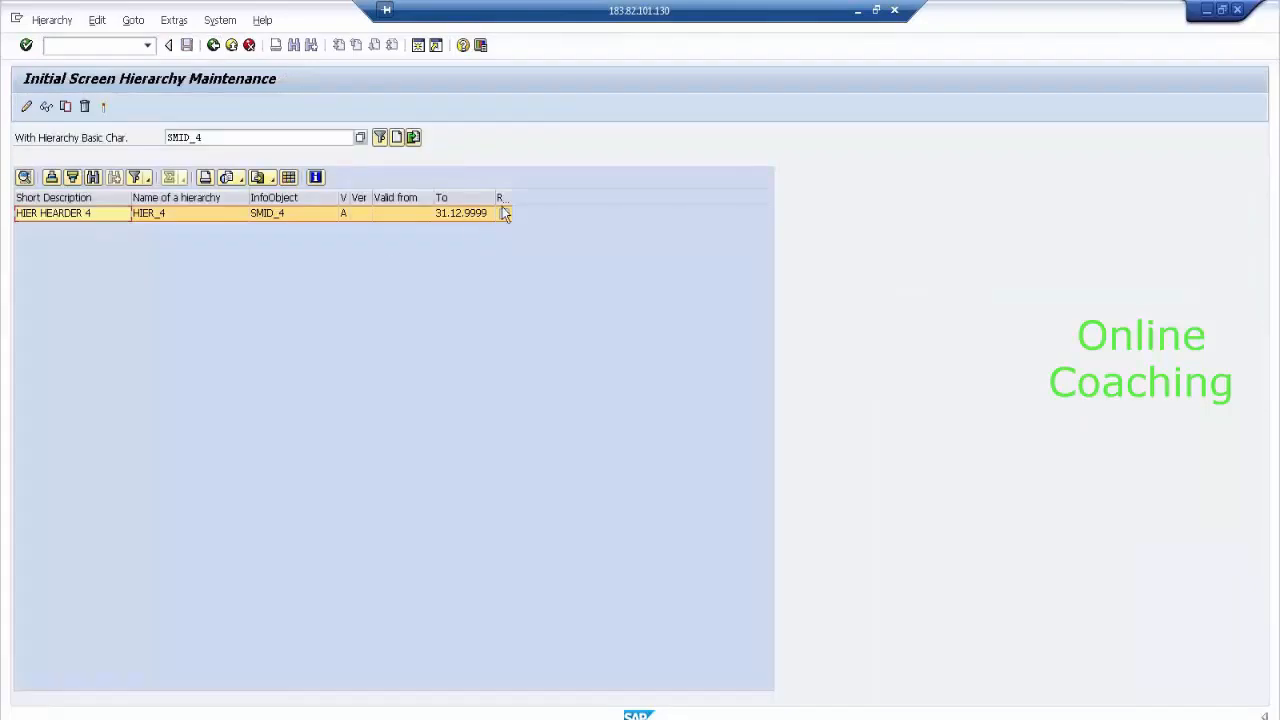
{"action": "left_click", "coordinate": [213, 46]}
{"action": "left_click", "coordinate": [213, 46]}
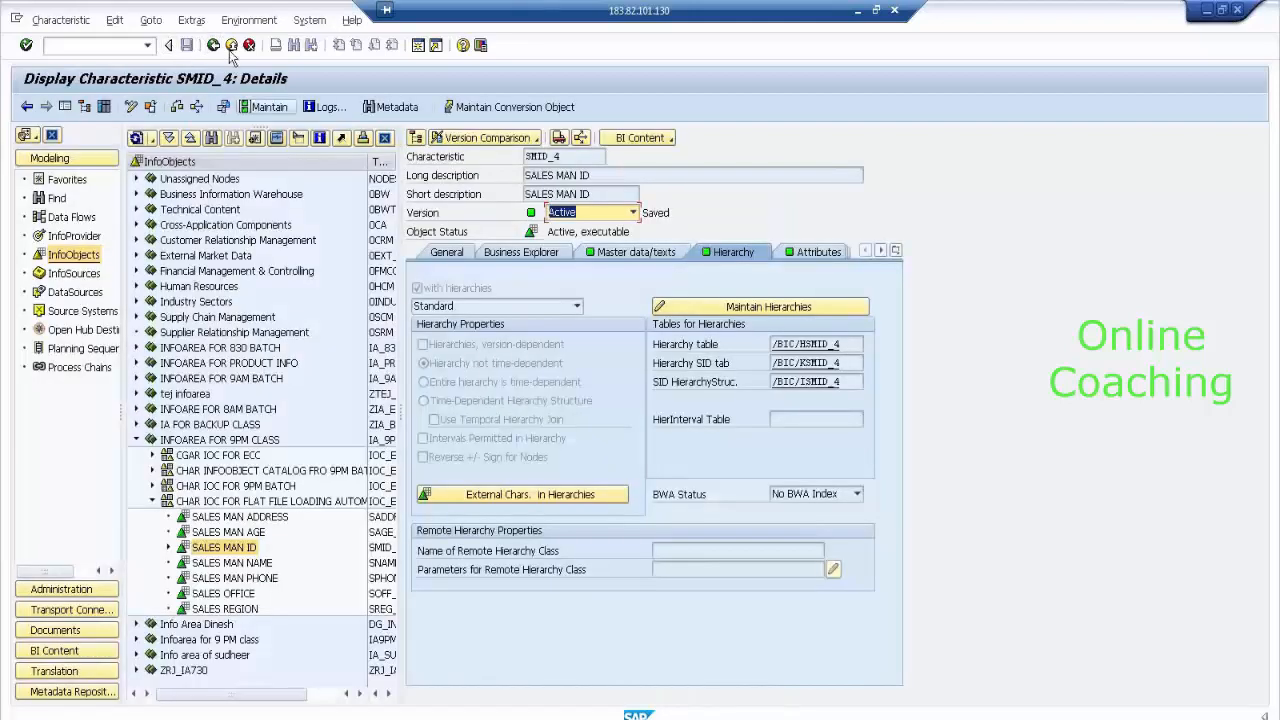
{"action": "left_click", "coordinate": [213, 46]}
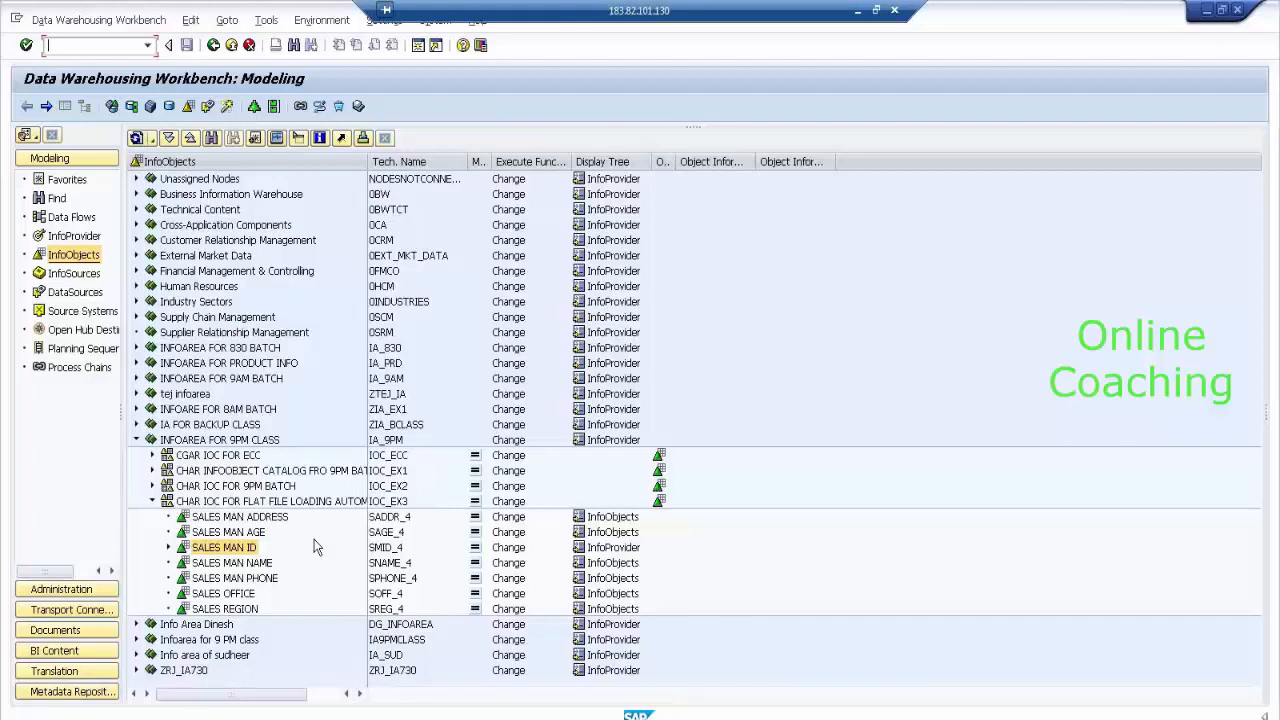
Open SALES MAN ID for editing and switch its hierarchy HIER_4 to change mode.
{"action": "double_click", "coordinate": [245, 550]}
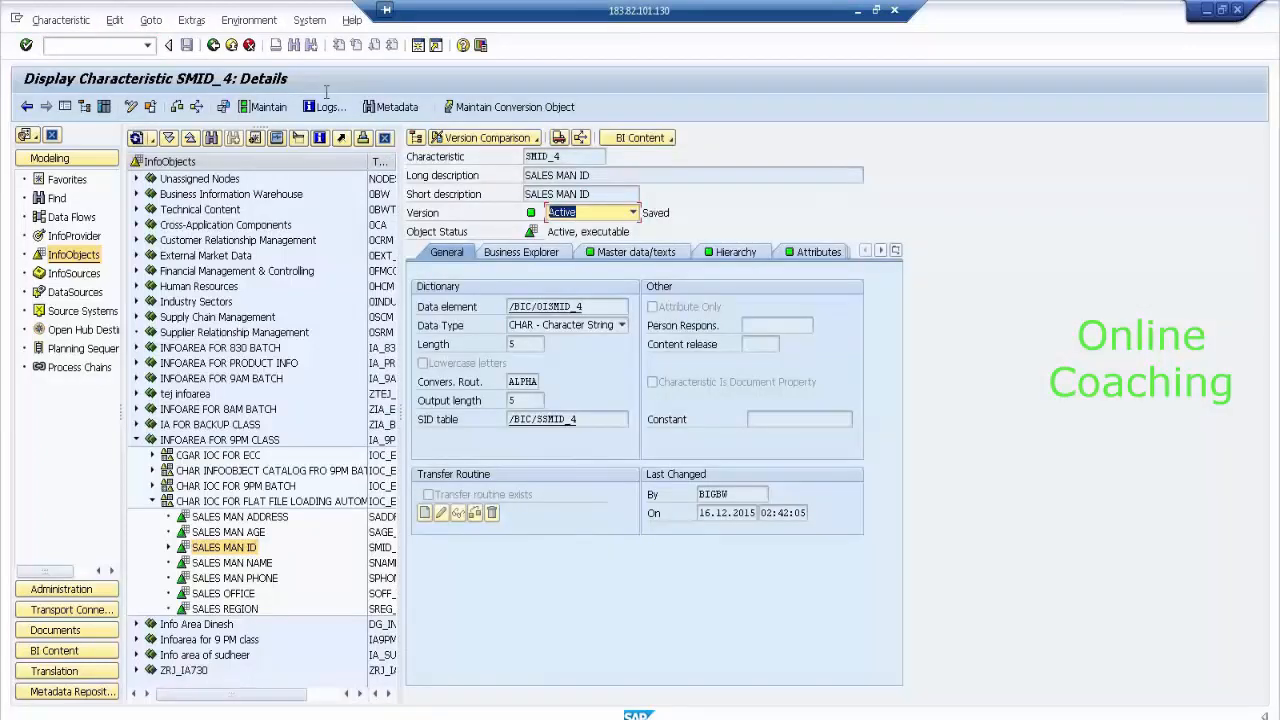
{"action": "left_click", "coordinate": [131, 107]}
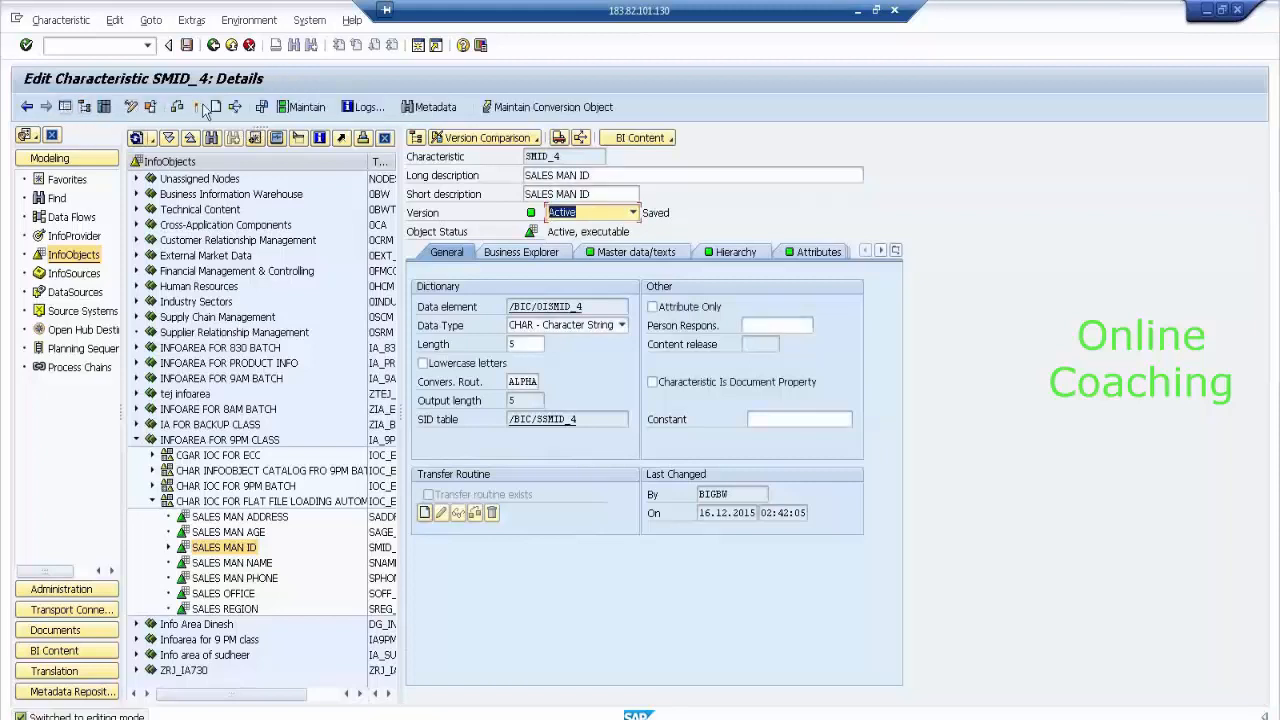
{"action": "left_click", "coordinate": [735, 253]}
{"action": "left_click", "coordinate": [745, 309]}
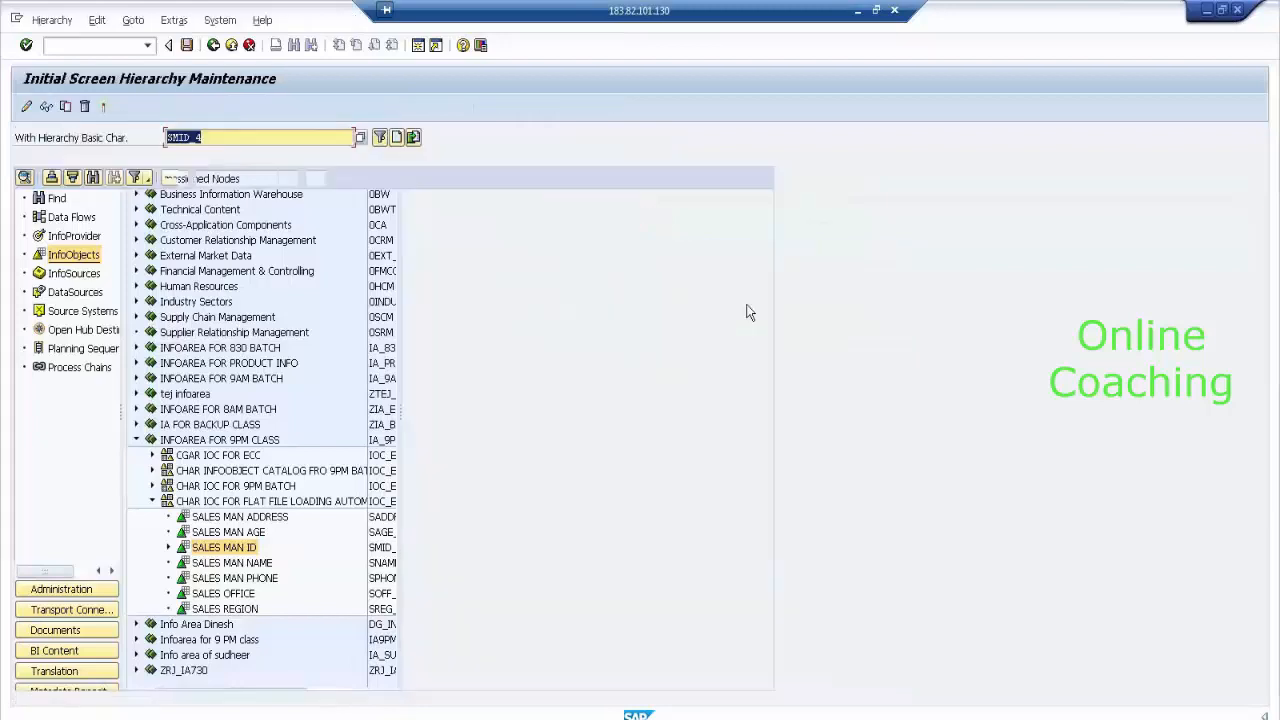
{"action": "double_click", "coordinate": [57, 216]}
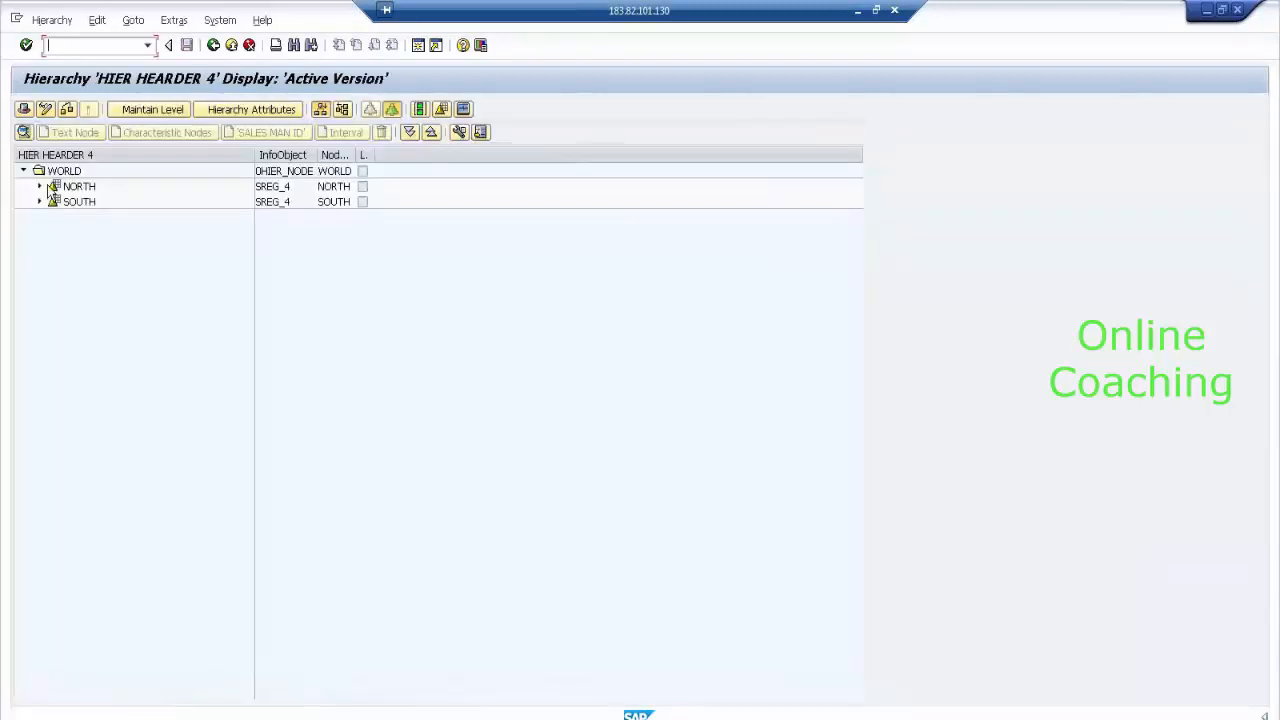
{"action": "left_click", "coordinate": [39, 187]}
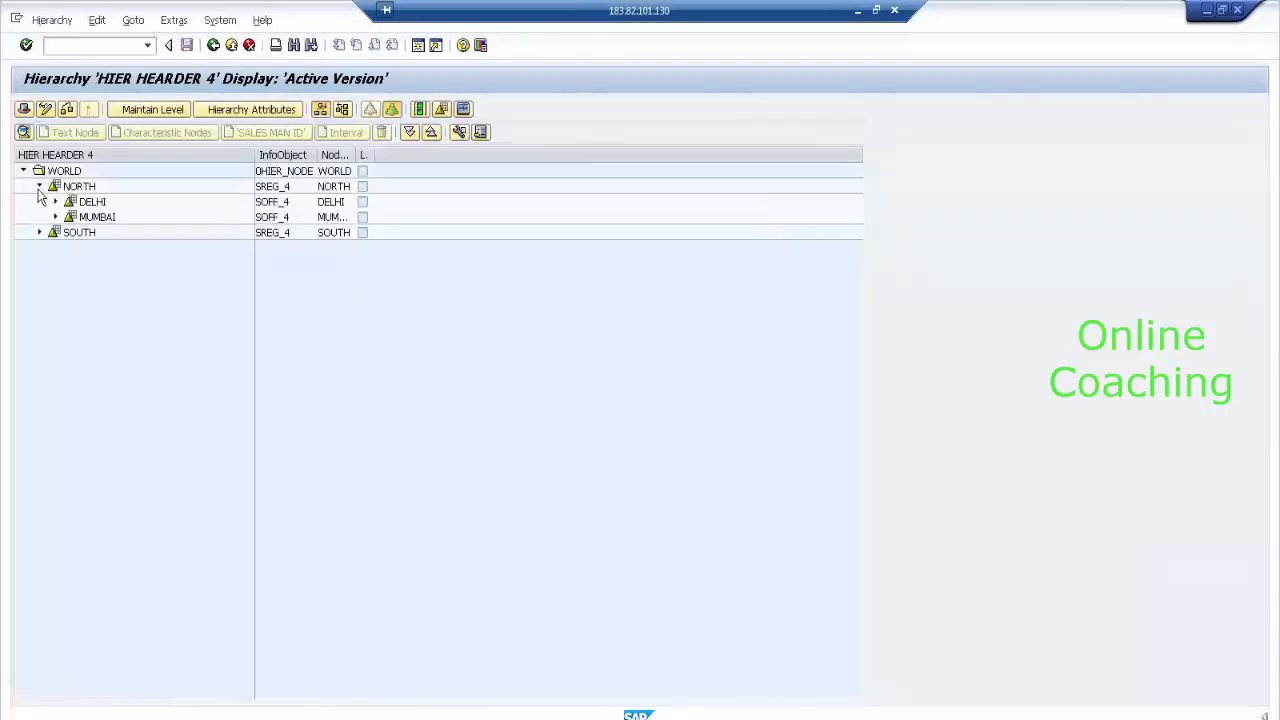
{"action": "left_click", "coordinate": [45, 108]}
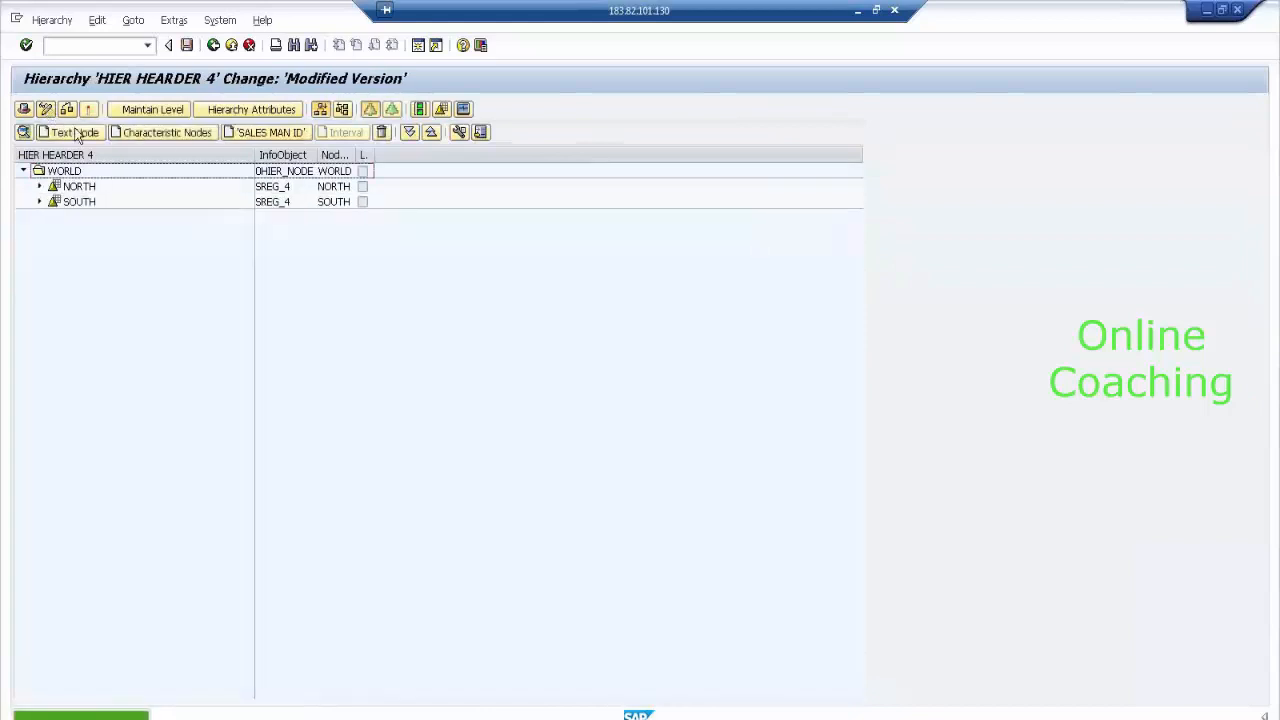
Try to add the SALES MAN ID value S1 as a new node of the hierarchy.
{"action": "left_click", "coordinate": [255, 135]}
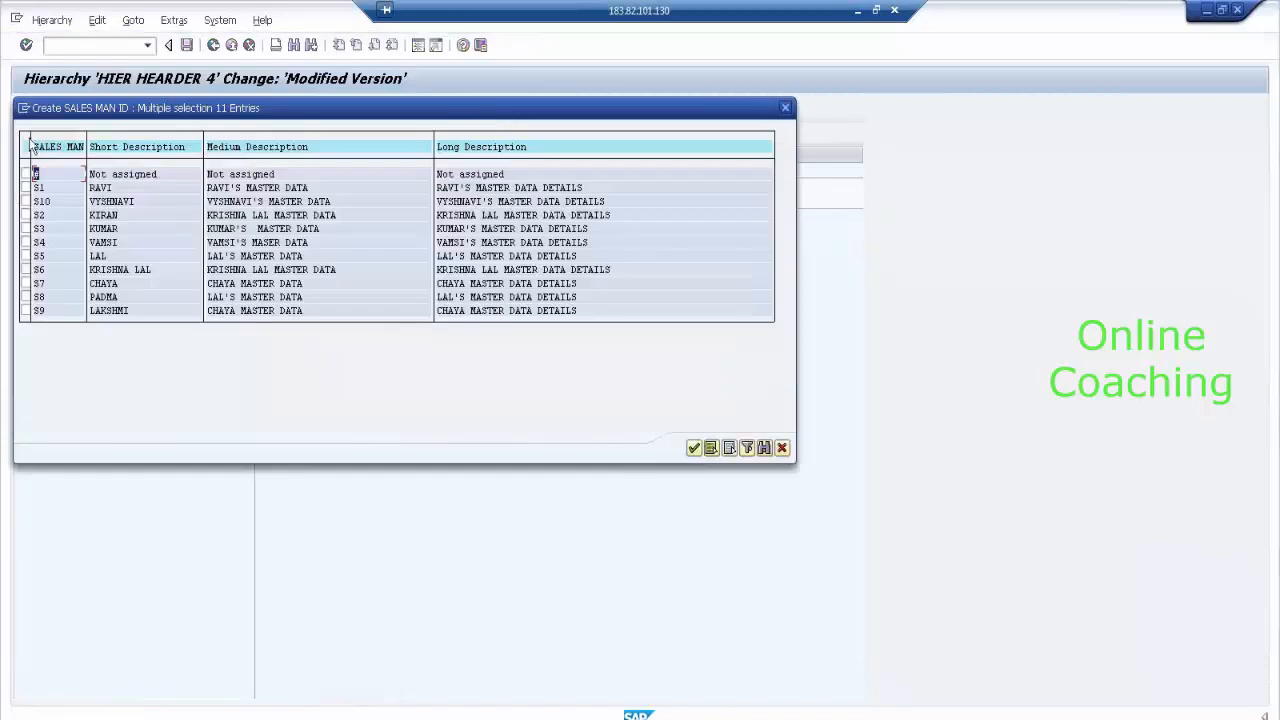
{"action": "left_click", "coordinate": [25, 187]}
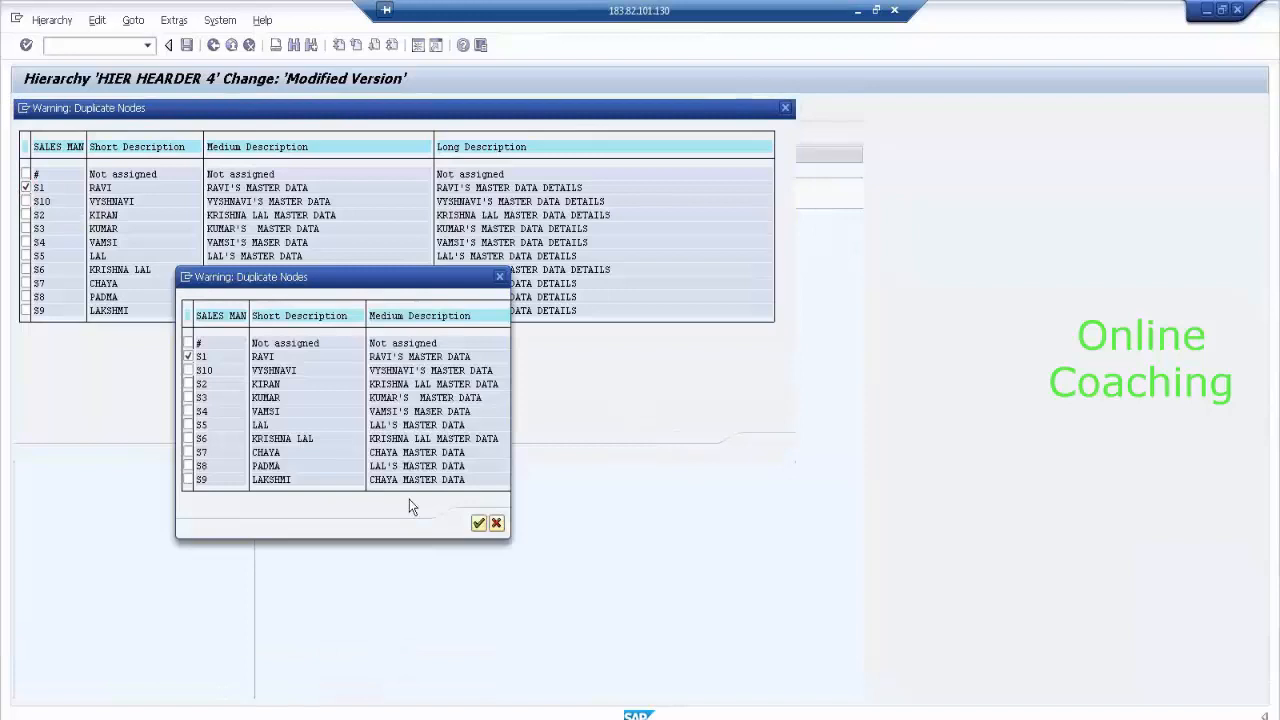
{"action": "left_click", "coordinate": [478, 523]}
{"action": "left_click", "coordinate": [478, 526]}
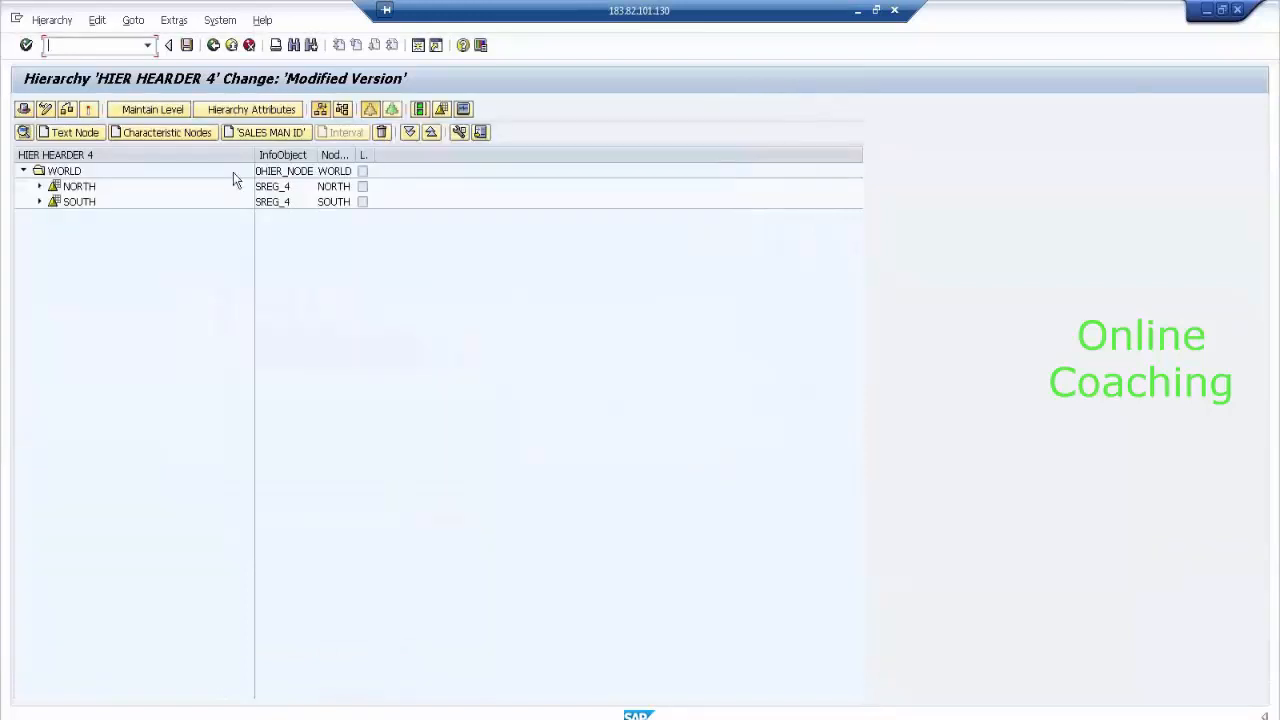
Expand NORTH, DELHI, MUMBAI and HYDERABAD, and add the SALES MAN ID value S10 under the HYDERABAD node.
{"action": "left_click", "coordinate": [38, 187]}
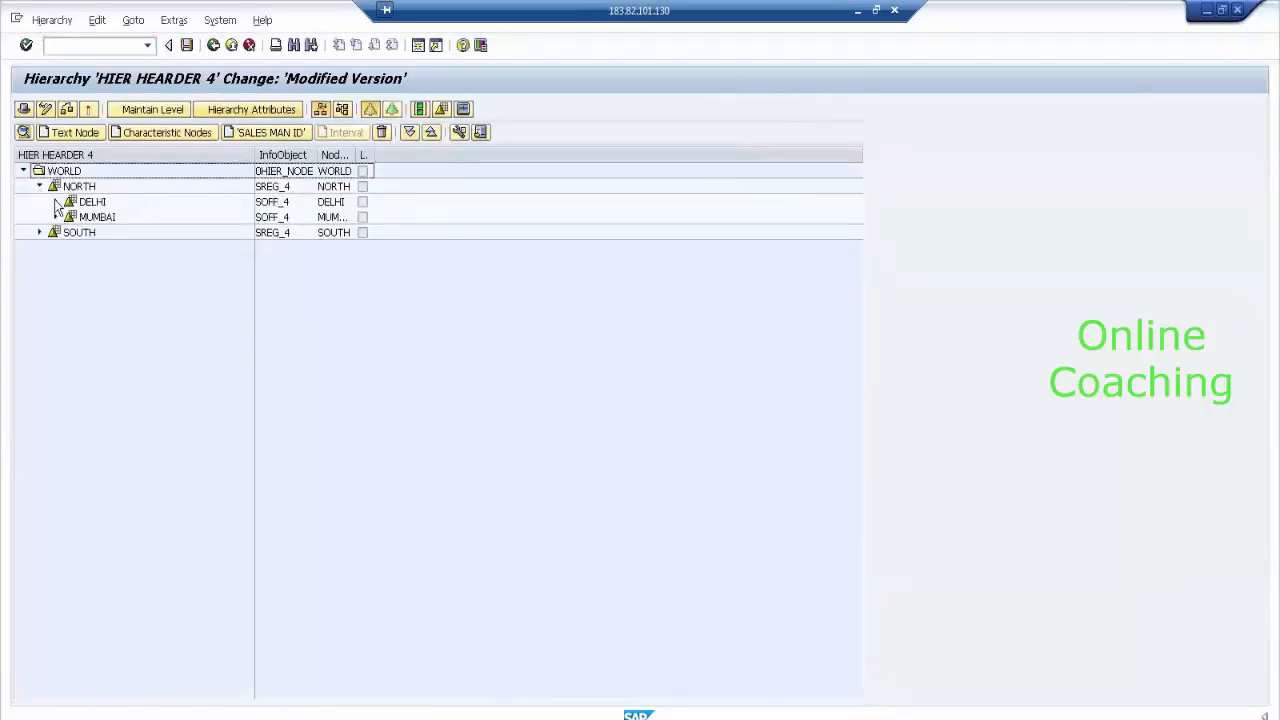
{"action": "left_click", "coordinate": [56, 202]}
{"action": "left_click", "coordinate": [55, 247]}
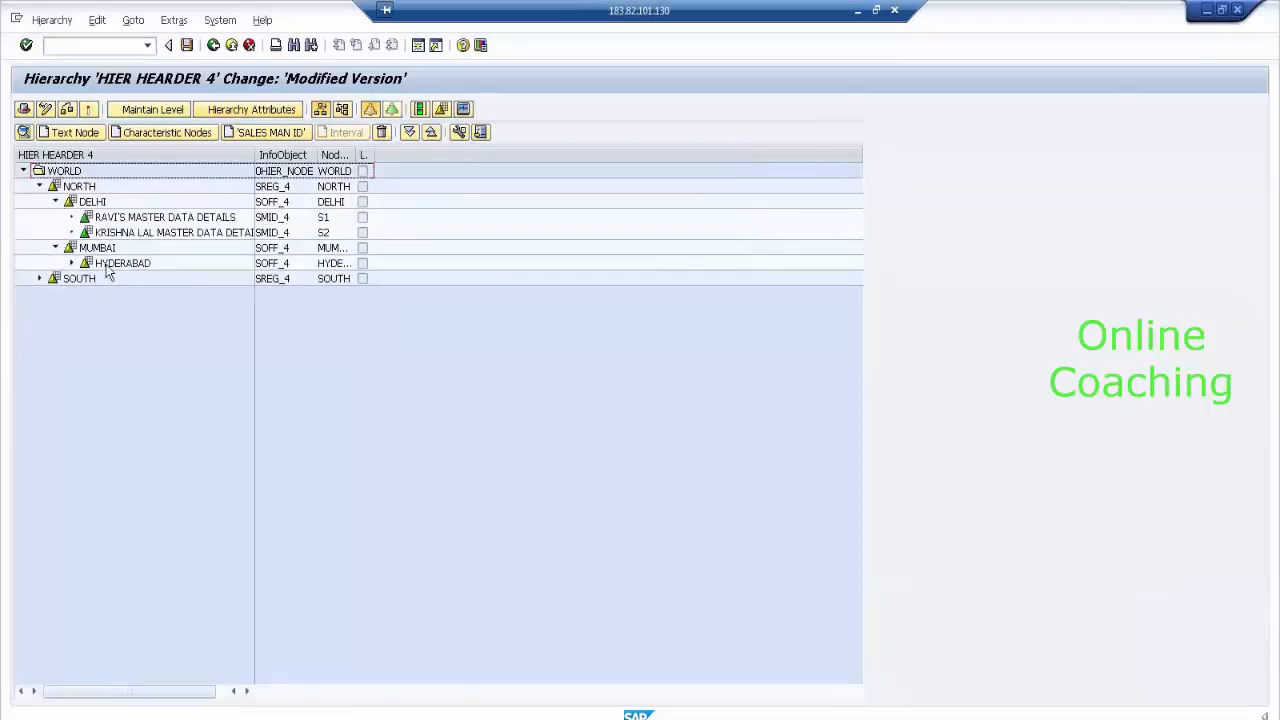
{"action": "left_click", "coordinate": [106, 266]}
{"action": "left_click", "coordinate": [71, 263]}
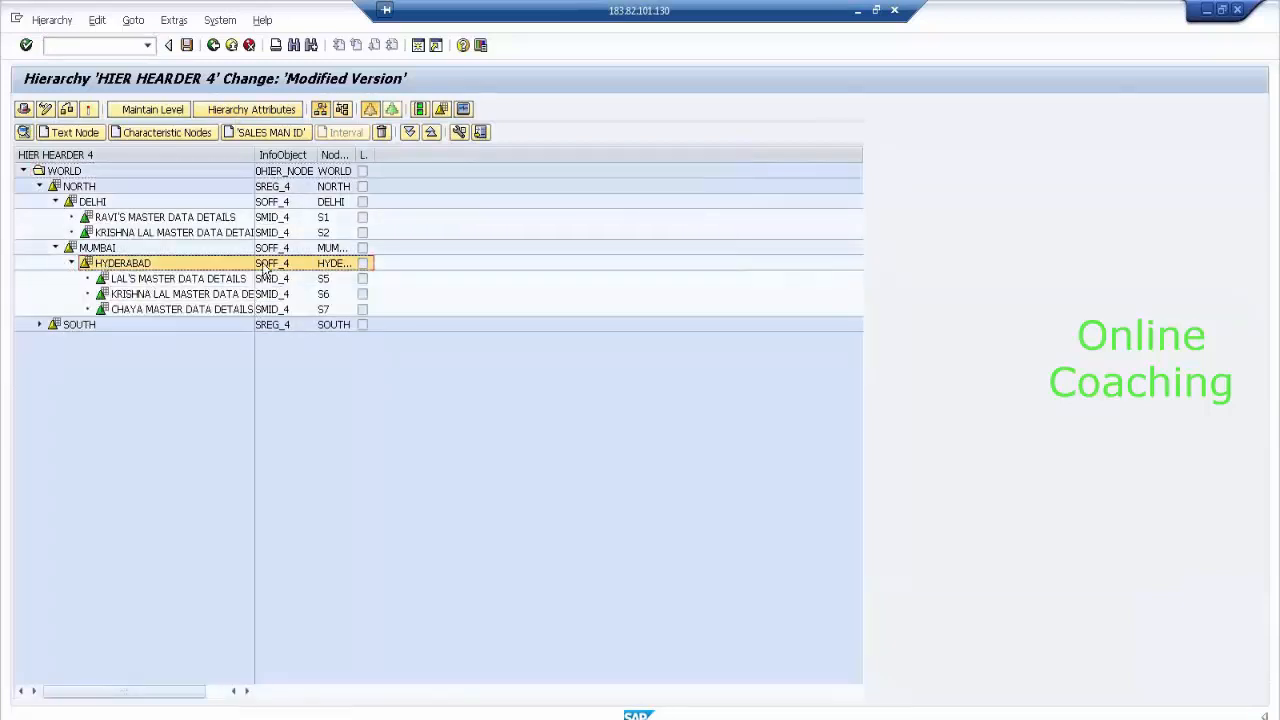
{"action": "left_click", "coordinate": [274, 133]}
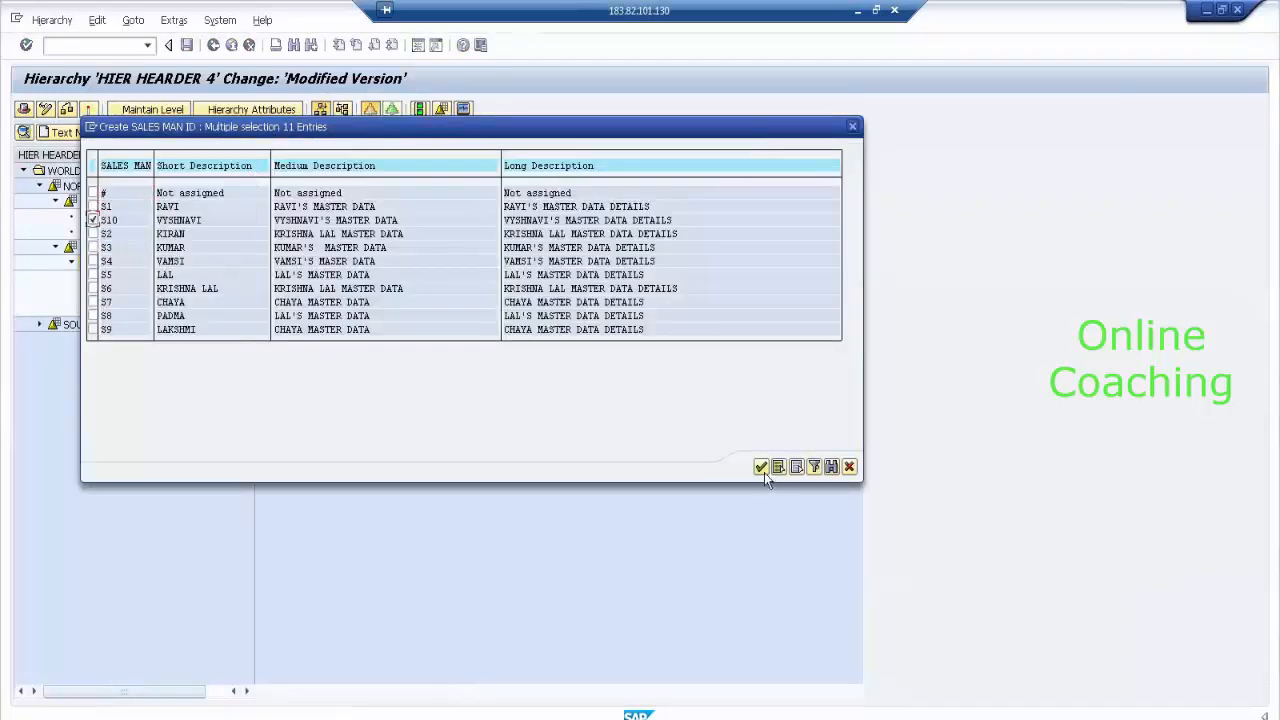
{"action": "left_click", "coordinate": [762, 469]}
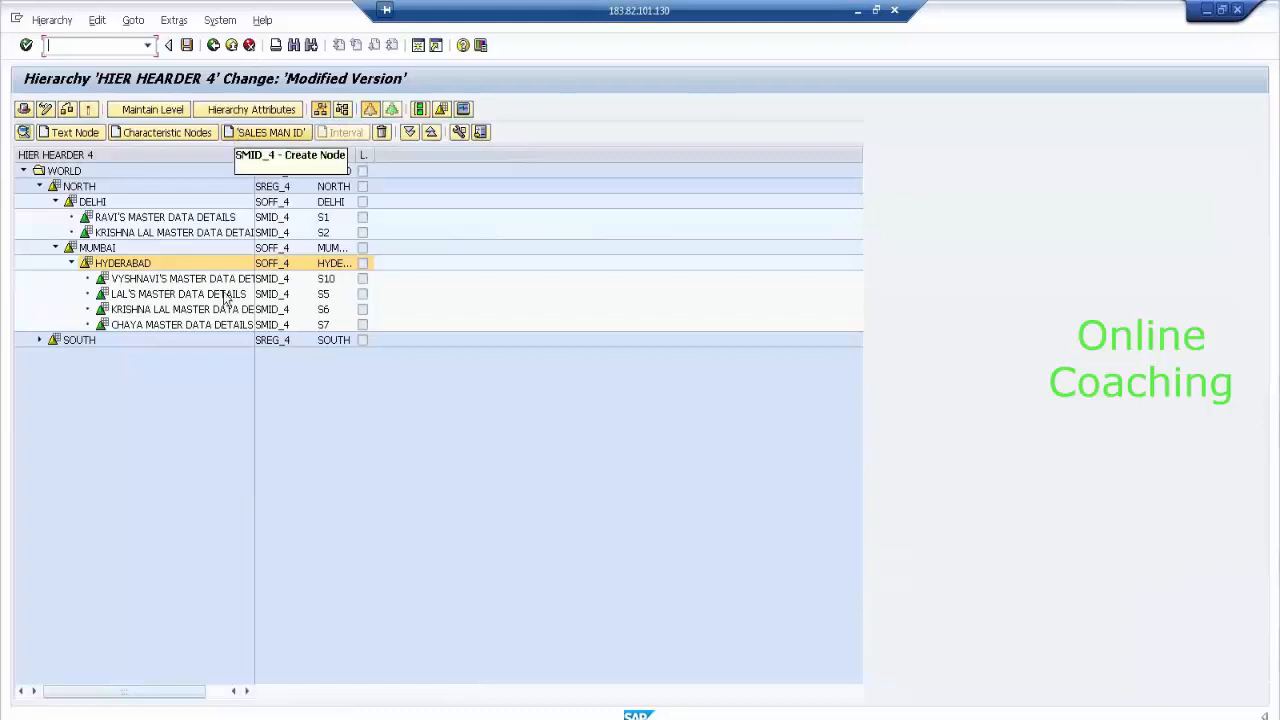
Try to add the SALES MAN ID value S4 under the DELHI node, choosing not to copy the duplicate node.
{"action": "left_click", "coordinate": [72, 263]}
{"action": "left_click", "coordinate": [110, 217]}
{"action": "left_click", "coordinate": [110, 232]}
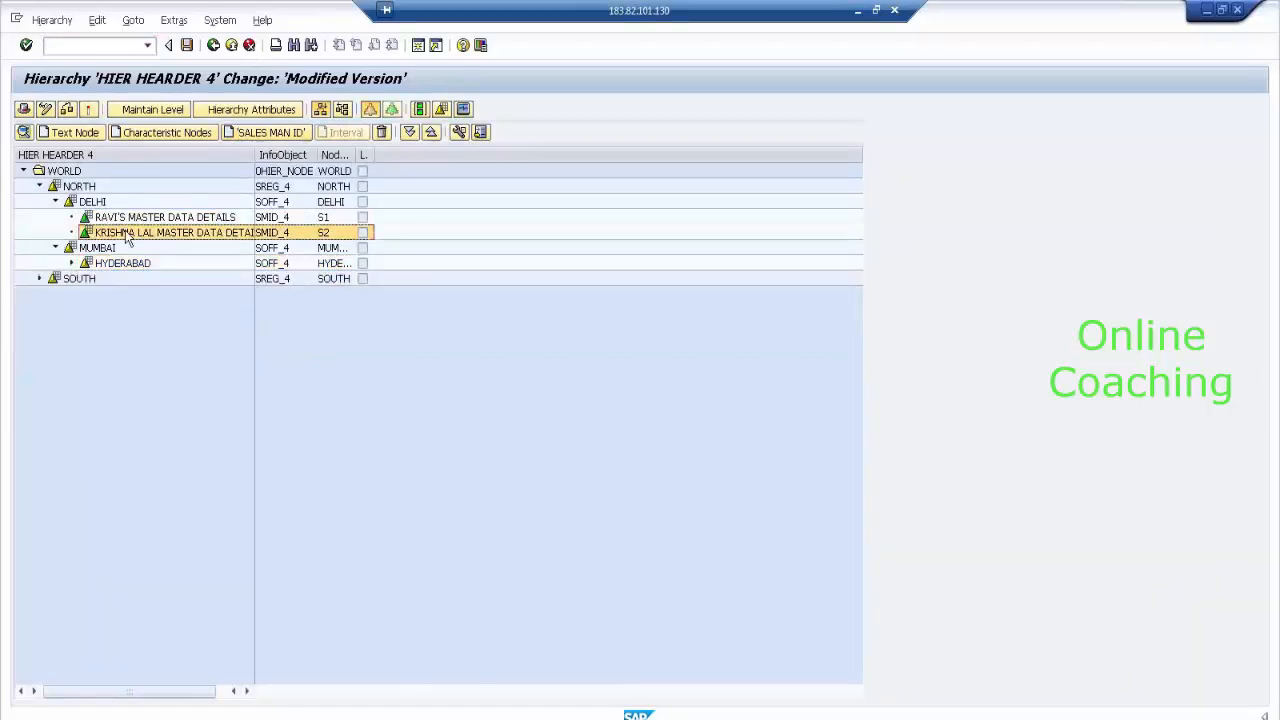
{"action": "left_click", "coordinate": [100, 202]}
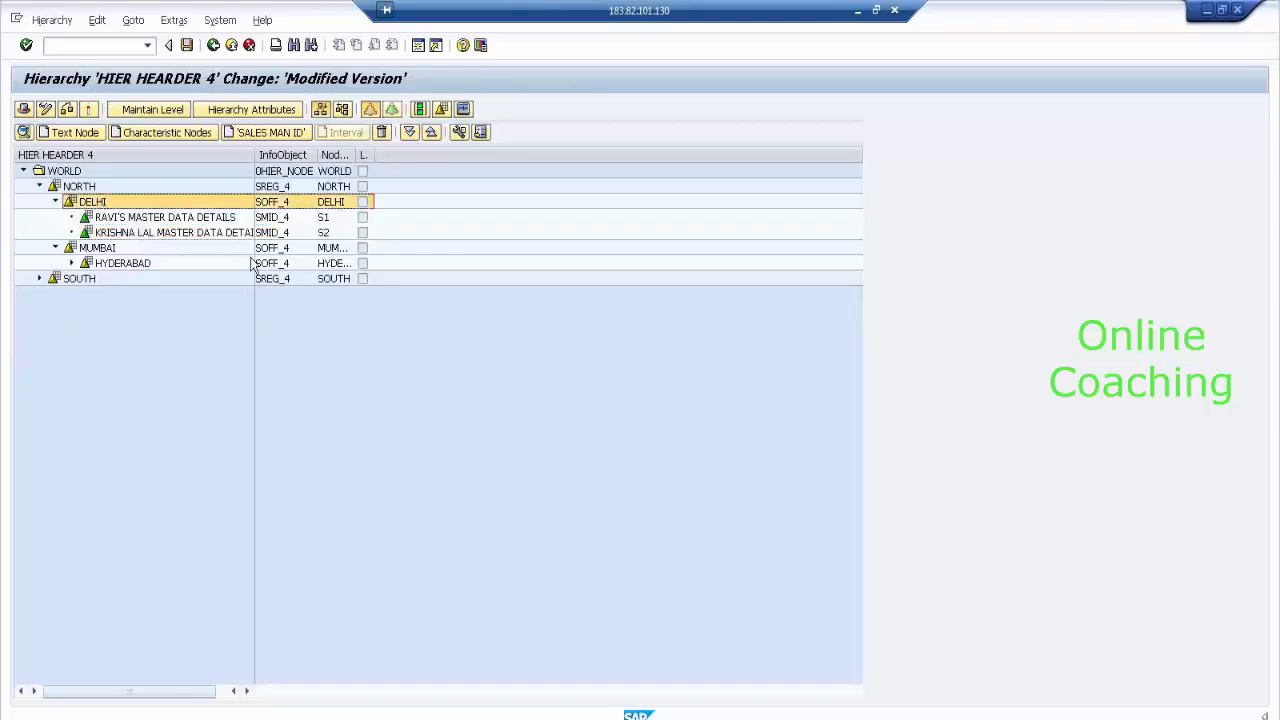
{"action": "left_click", "coordinate": [270, 132]}
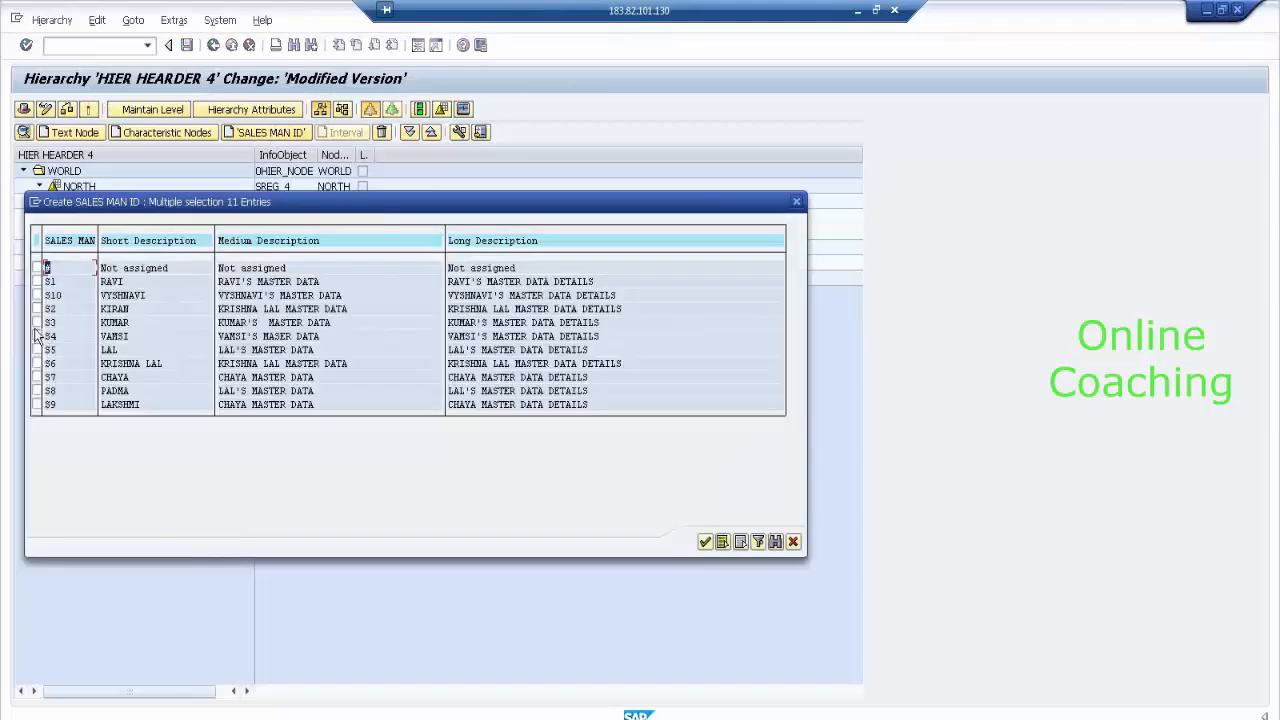
{"action": "left_click_drag", "start_coordinate": [268, 201], "coordinate": [489, 108]}
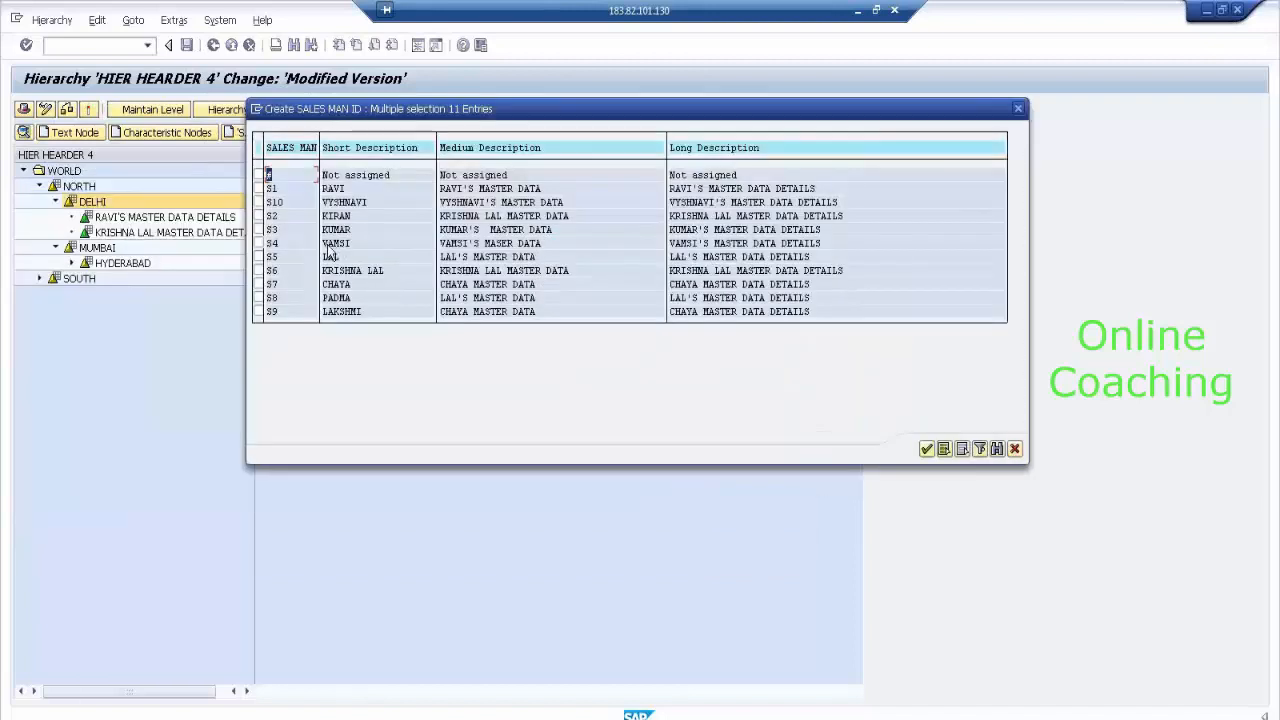
{"action": "left_click", "coordinate": [258, 243]}
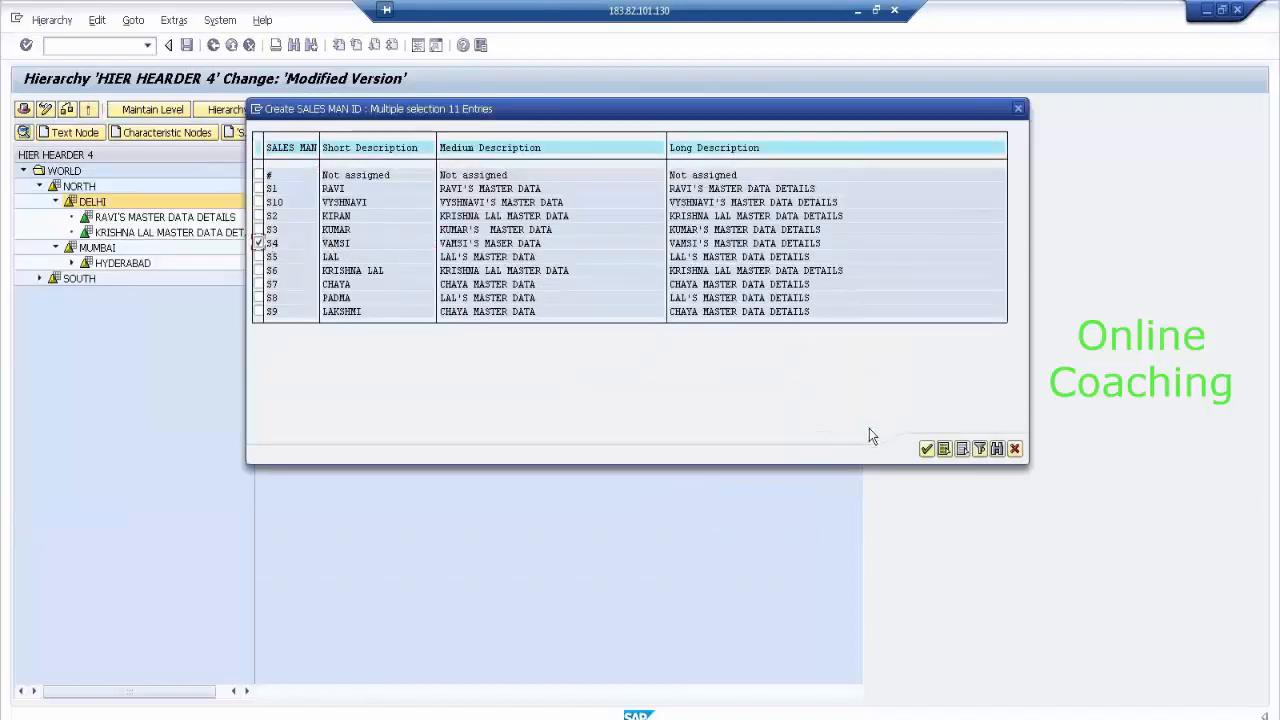
{"action": "left_click", "coordinate": [926, 449]}
{"action": "left_click", "coordinate": [478, 523]}
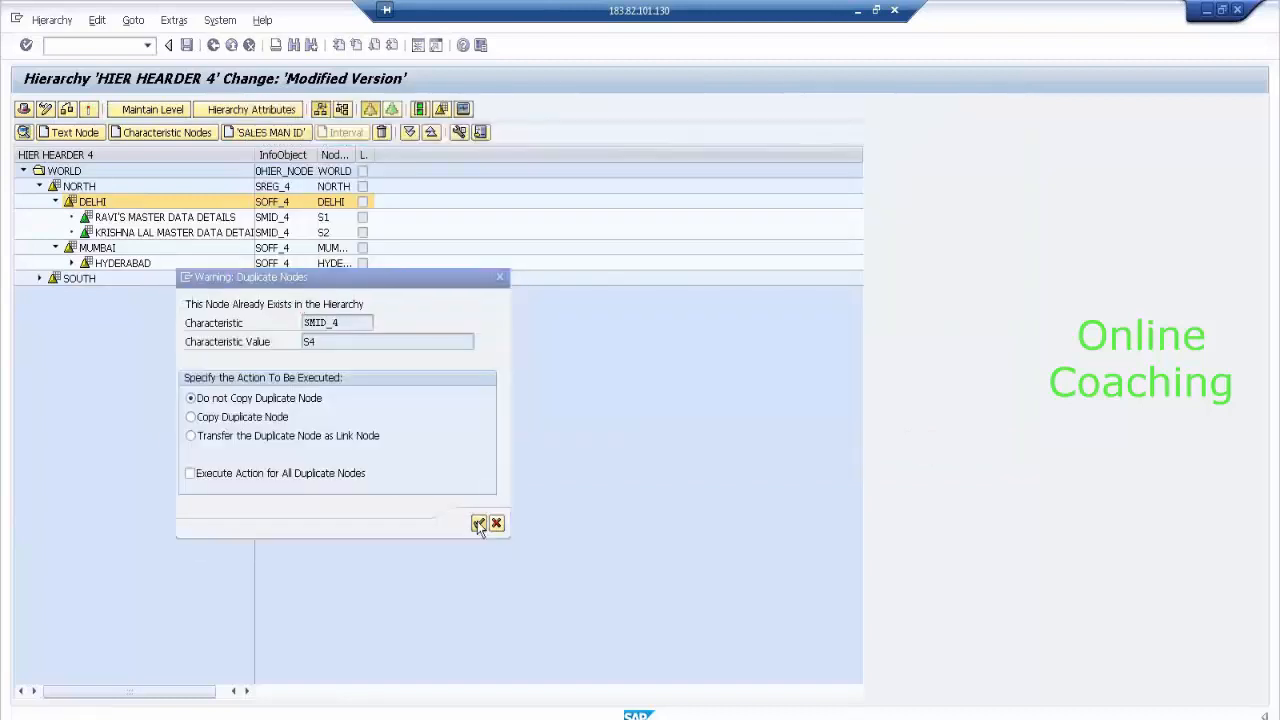
{"action": "left_click", "coordinate": [479, 523]}
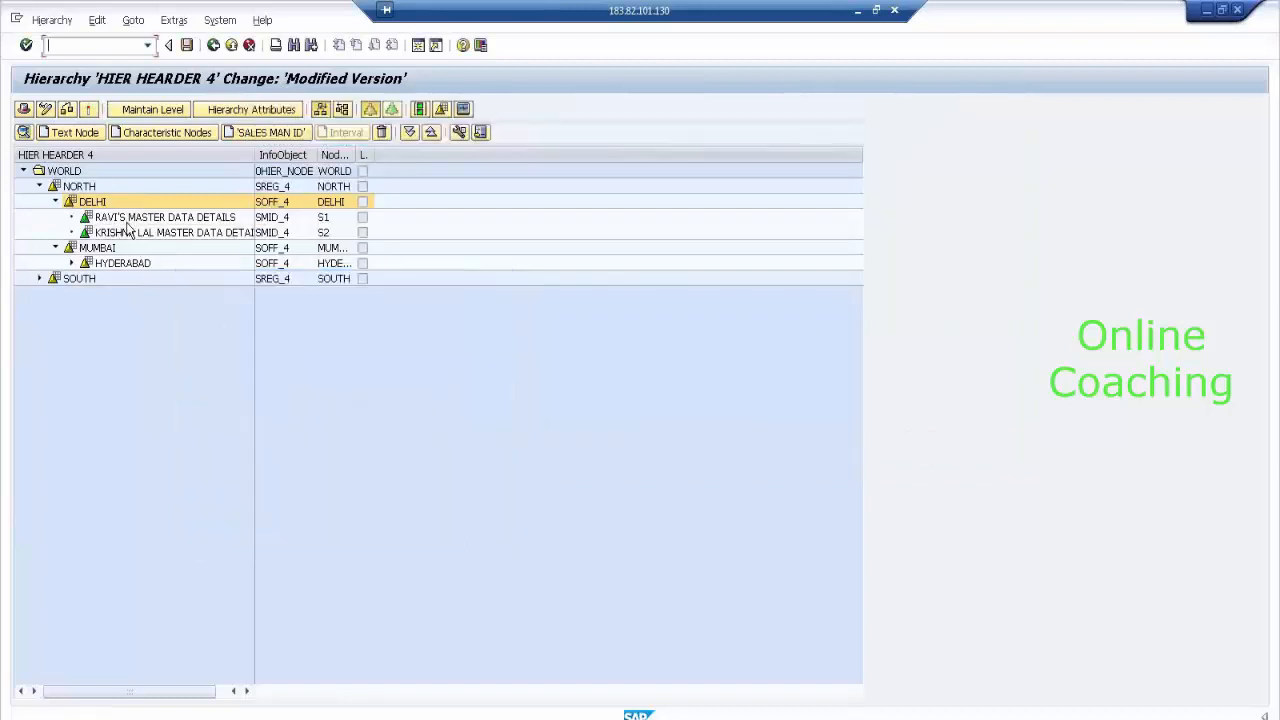
Add the SALES MAN ID value S4 under the DELHI node with the Copy Duplicate Node option.
{"action": "left_click", "coordinate": [270, 132]}
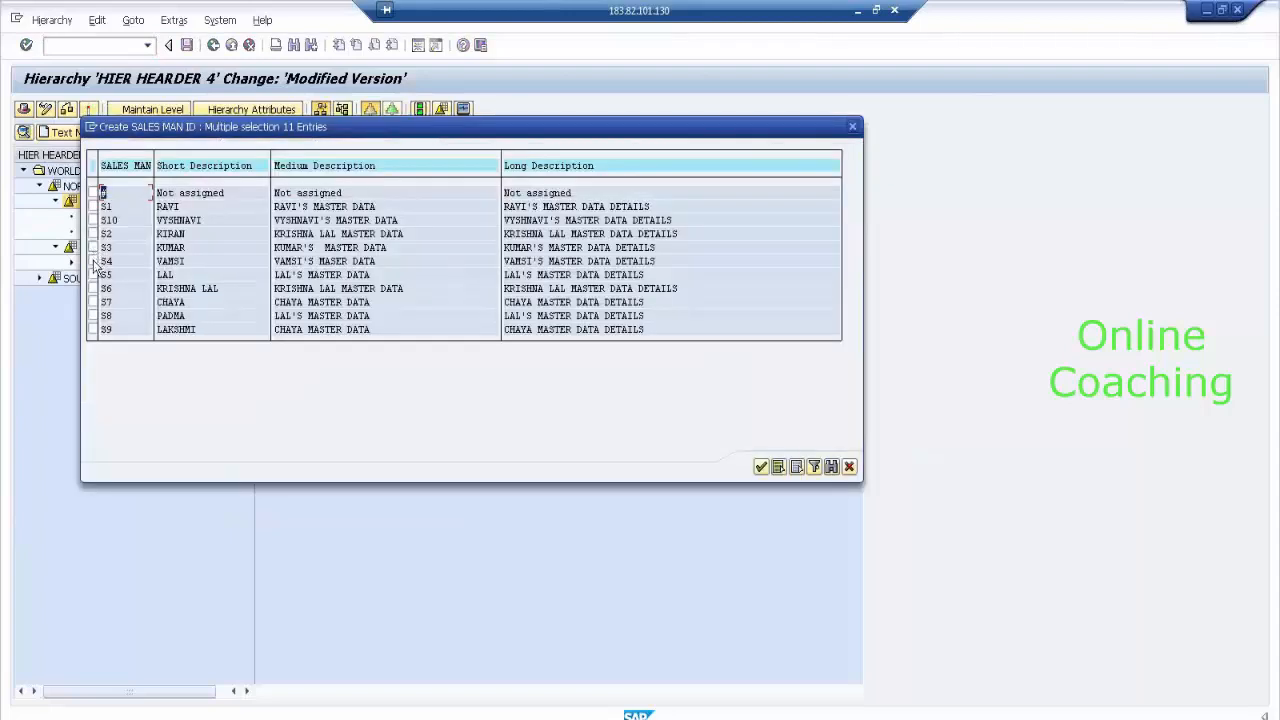
{"action": "left_click", "coordinate": [93, 261]}
{"action": "left_click", "coordinate": [761, 467]}
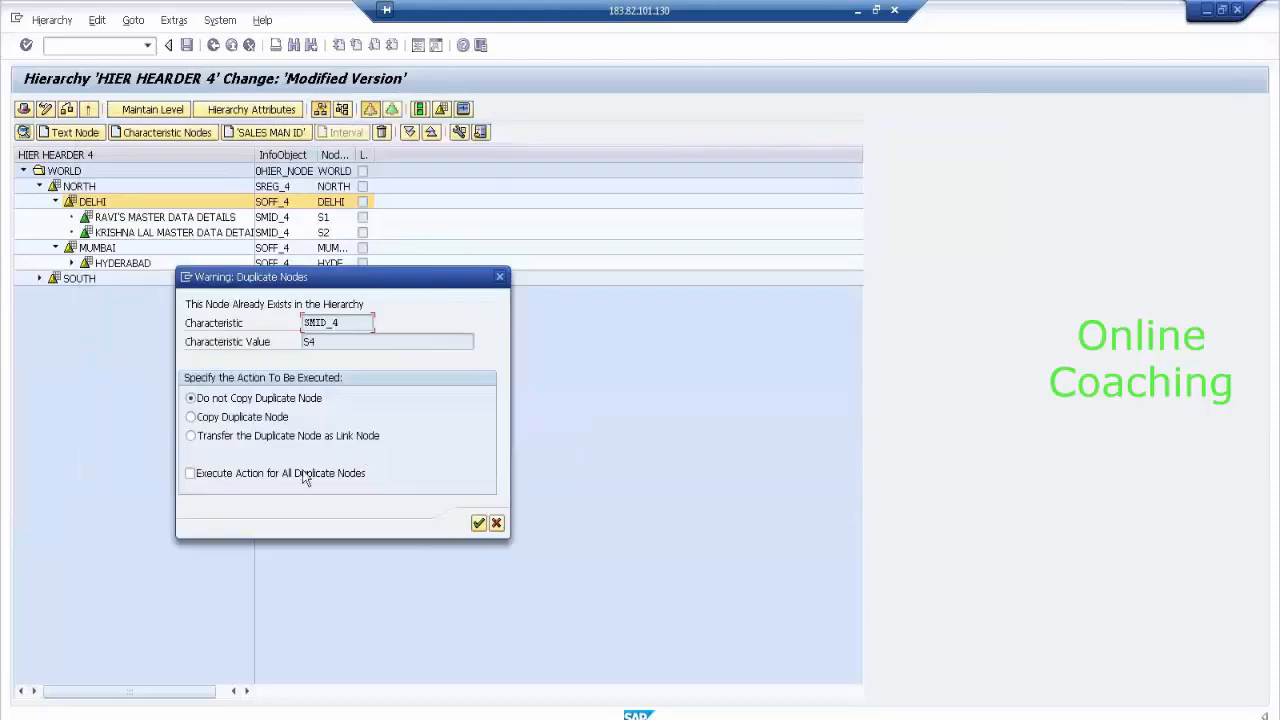
{"action": "left_click", "coordinate": [242, 419]}
{"action": "left_click", "coordinate": [479, 523]}
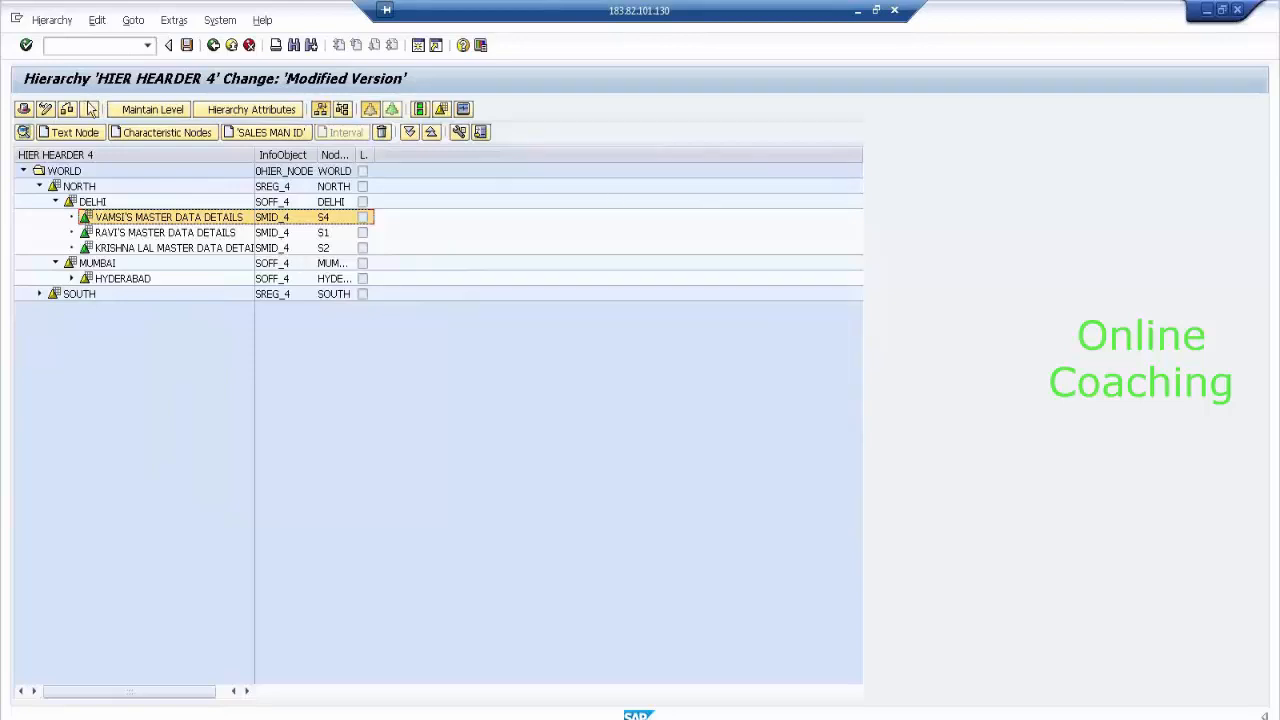
Leave the hierarchy HIER_4 without saving the changes and return to the SALES MAN ID details.
{"action": "left_click", "coordinate": [213, 45]}
{"action": "left_click", "coordinate": [286, 286]}
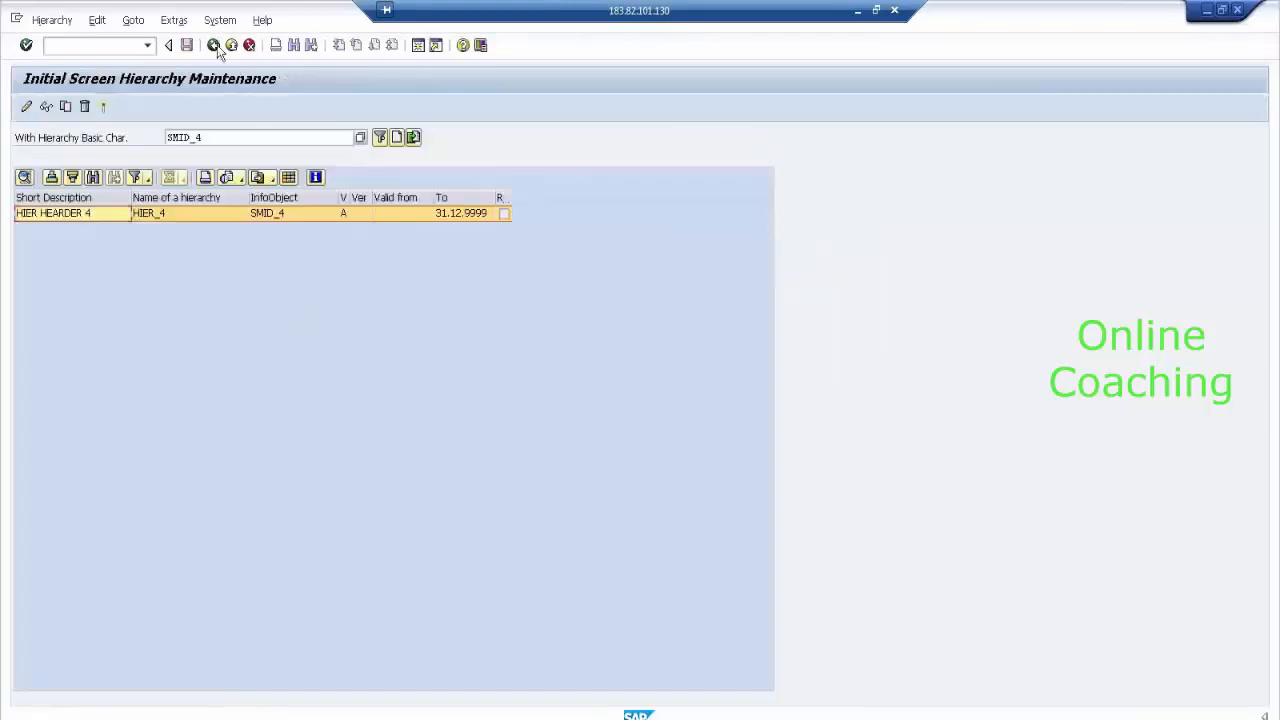
{"action": "left_click", "coordinate": [213, 45]}
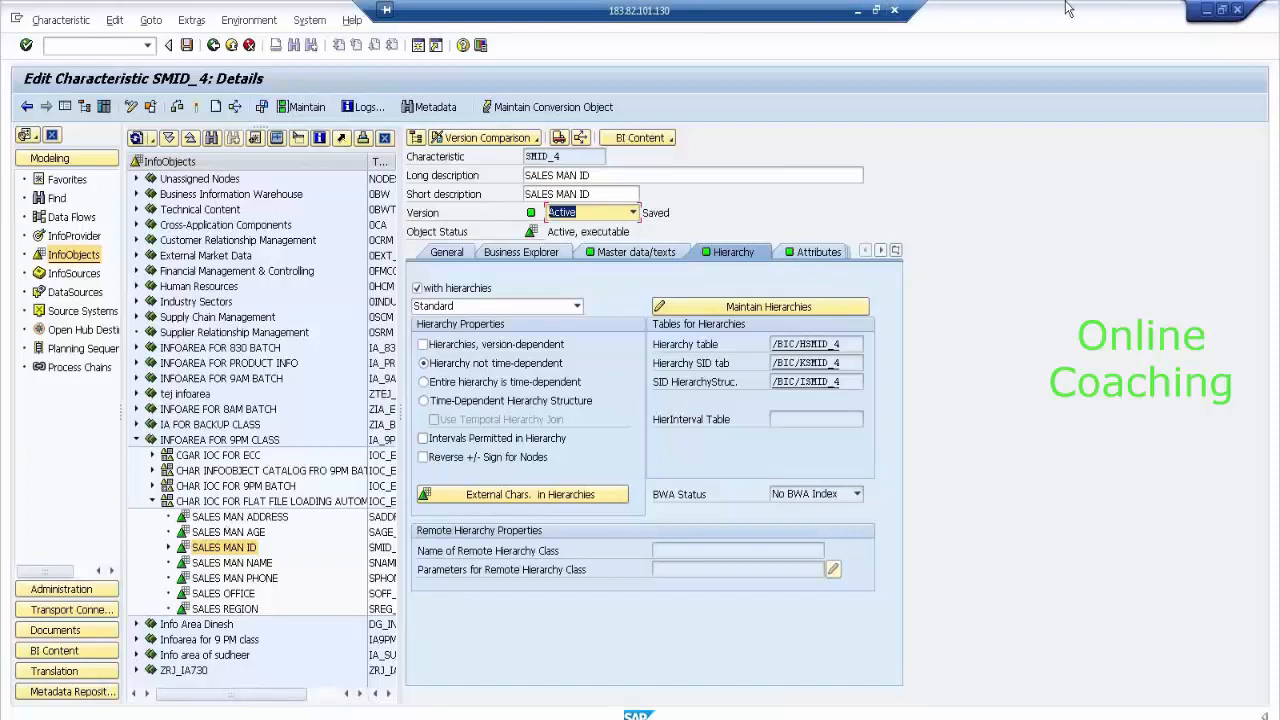
Switch to Excel by opening the SMAN HIER file from the FLAT FILES folder, and widen the INFOOBJECT and NODENAME columns.
{"action": "left_click", "coordinate": [1208, 12]}
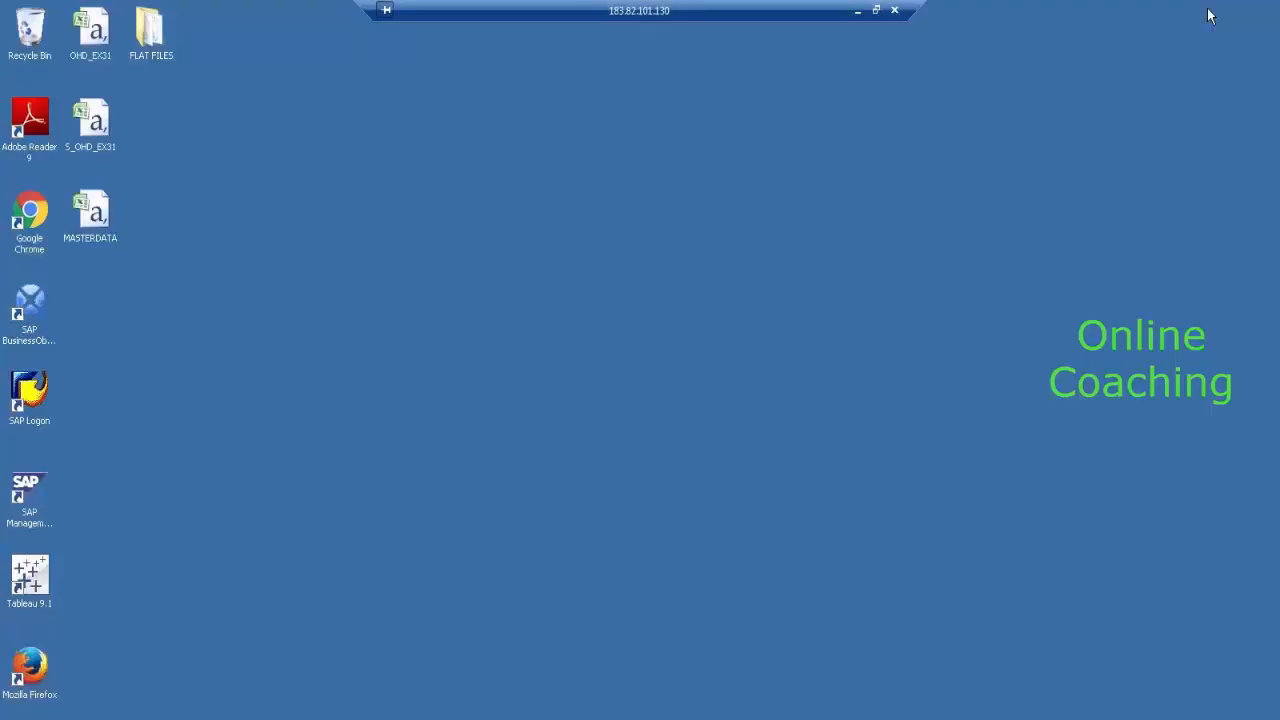
{"action": "double_click", "coordinate": [150, 30]}
{"action": "double_click", "coordinate": [398, 333]}
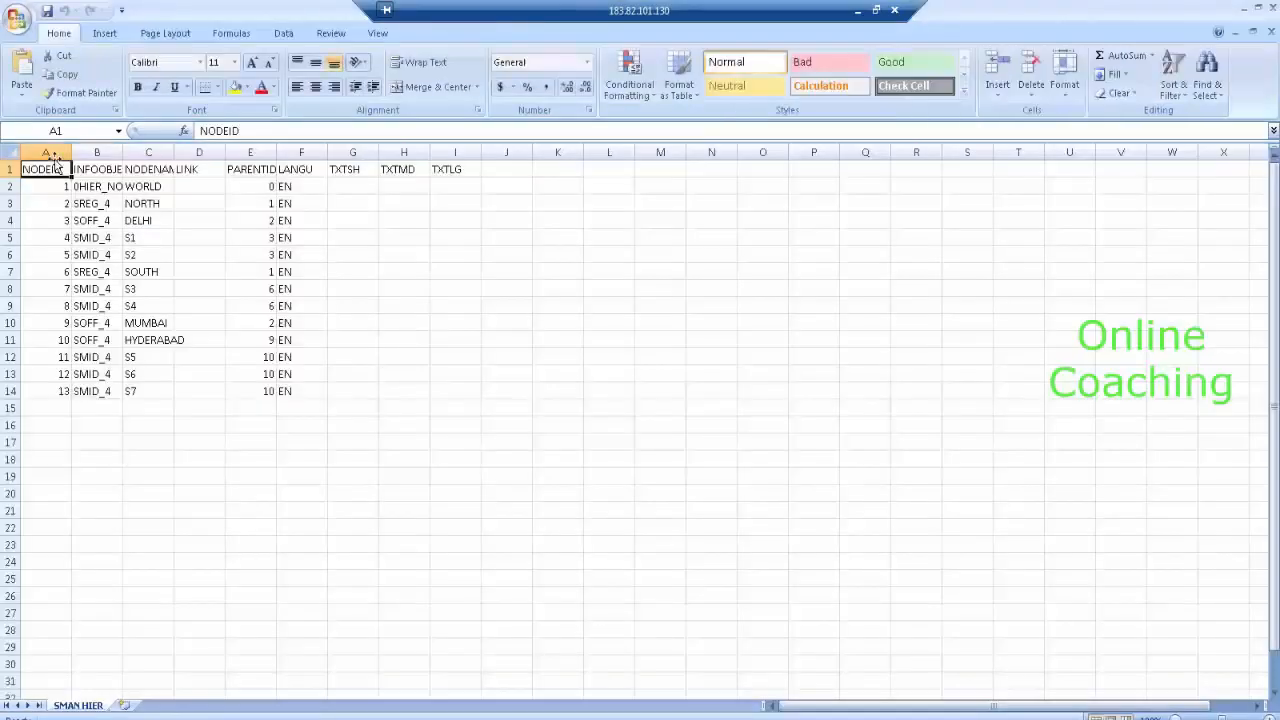
{"action": "left_click_drag", "start_coordinate": [123, 150], "coordinate": [237, 148]}
{"action": "left_click", "coordinate": [185, 171]}
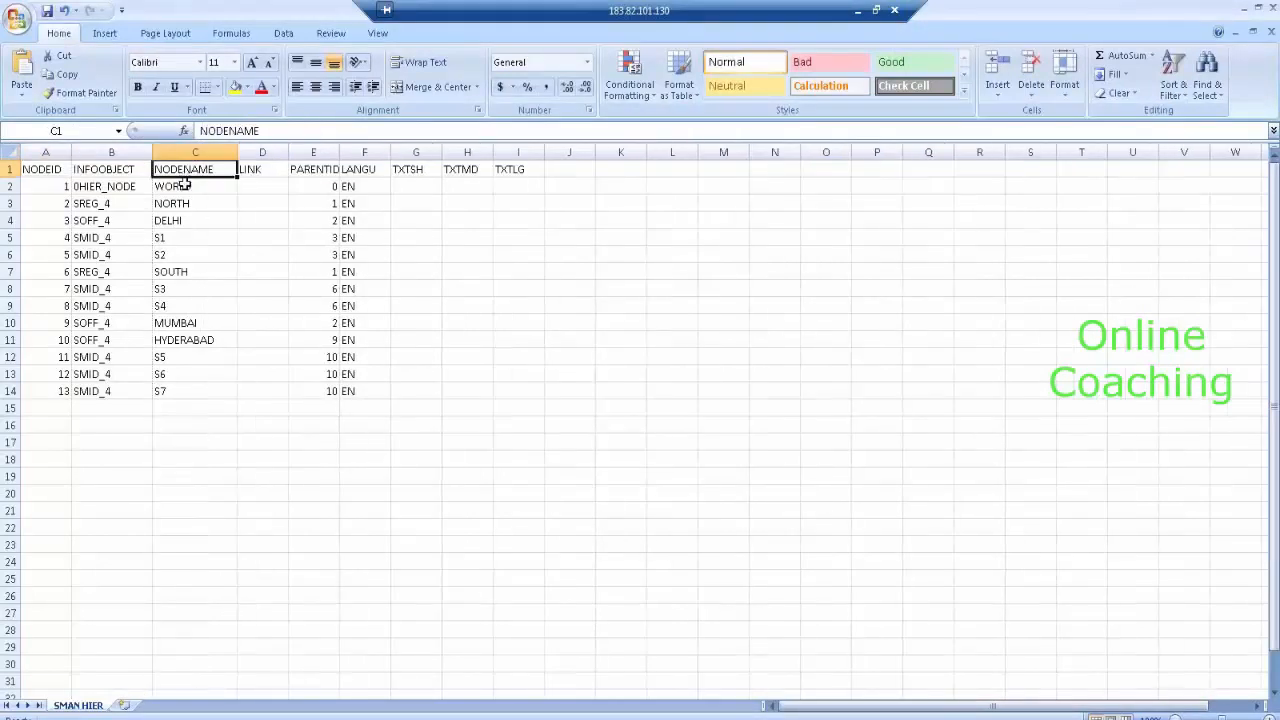
Examine how the NODENAME, INFOOBJECT and NODEID columns define the hierarchy in the flat file.
{"action": "left_click_drag", "start_coordinate": [185, 186], "coordinate": [182, 394]}
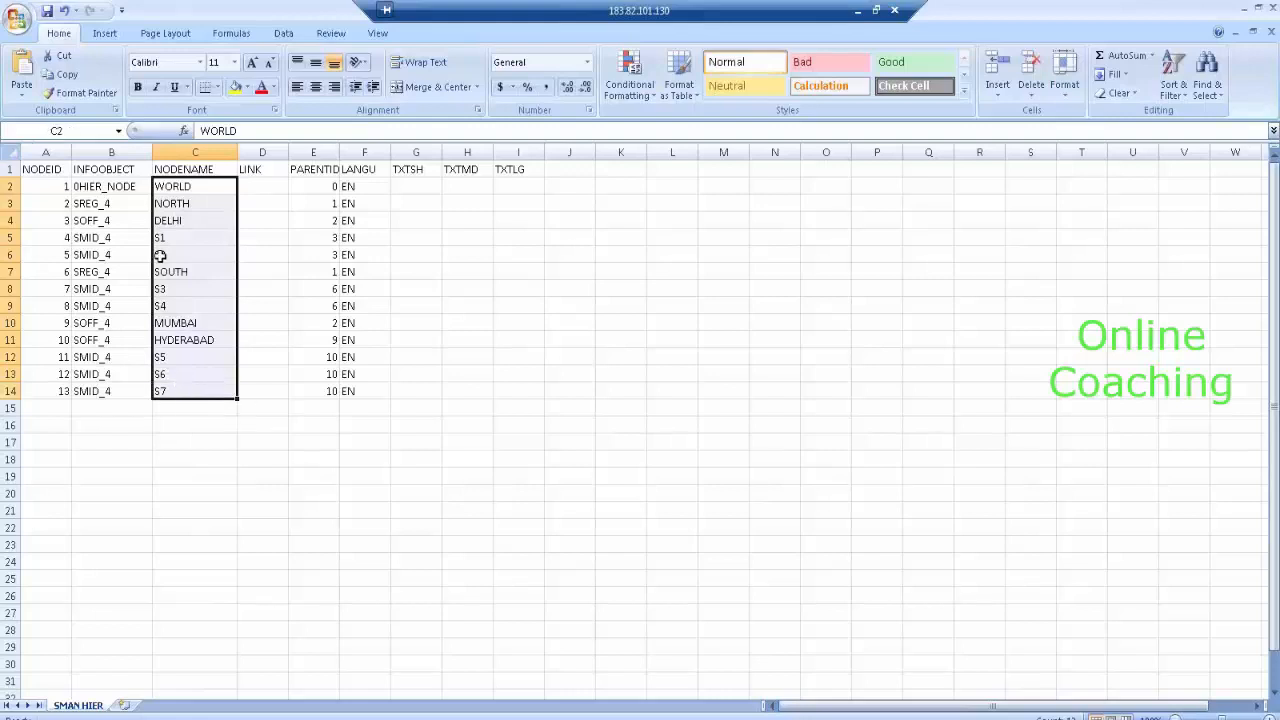
{"action": "left_click", "coordinate": [176, 204]}
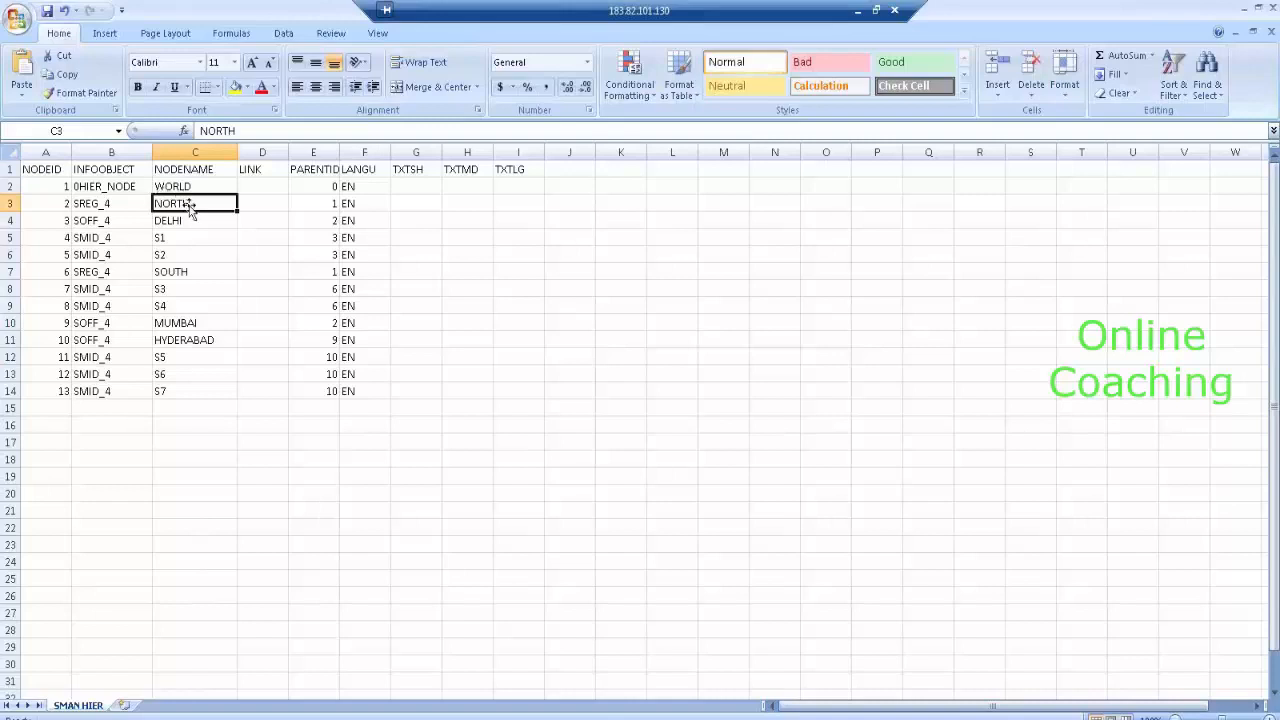
{"action": "left_click", "coordinate": [117, 204]}
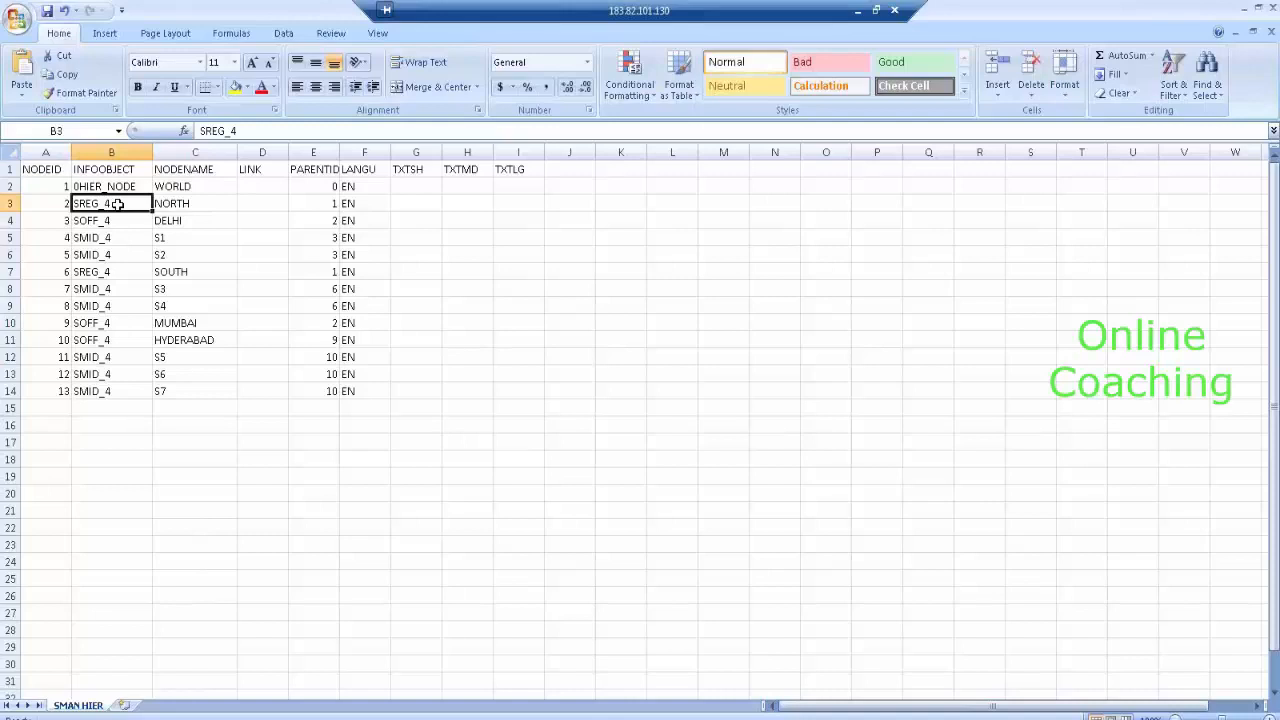
{"action": "left_click", "coordinate": [203, 170]}
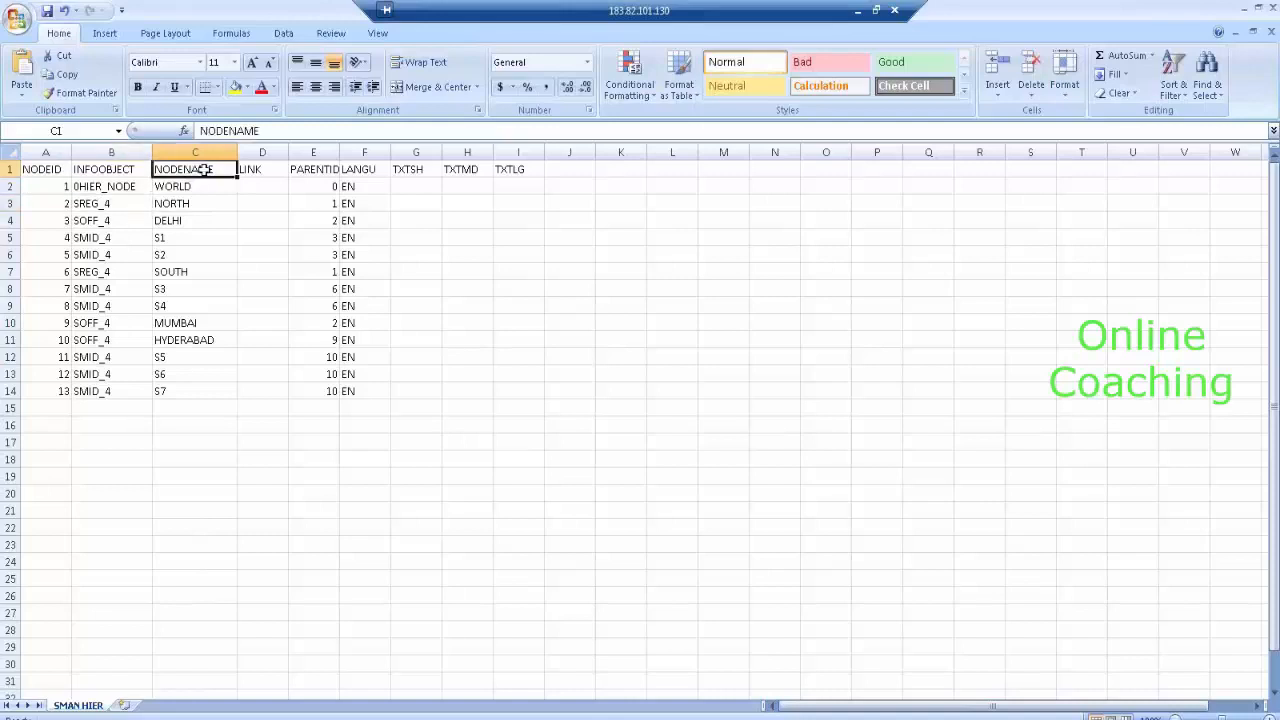
{"action": "left_click", "coordinate": [124, 171]}
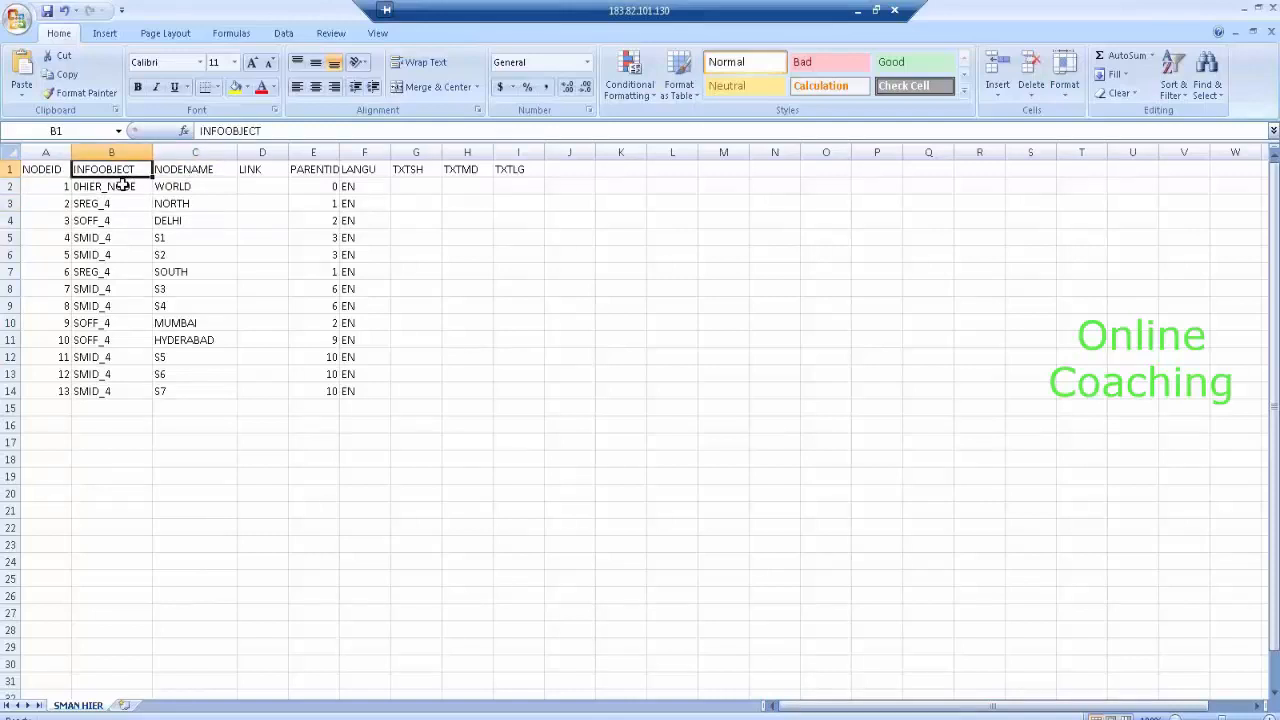
{"action": "left_click_drag", "start_coordinate": [120, 186], "coordinate": [110, 388]}
{"action": "left_click", "coordinate": [48, 187]}
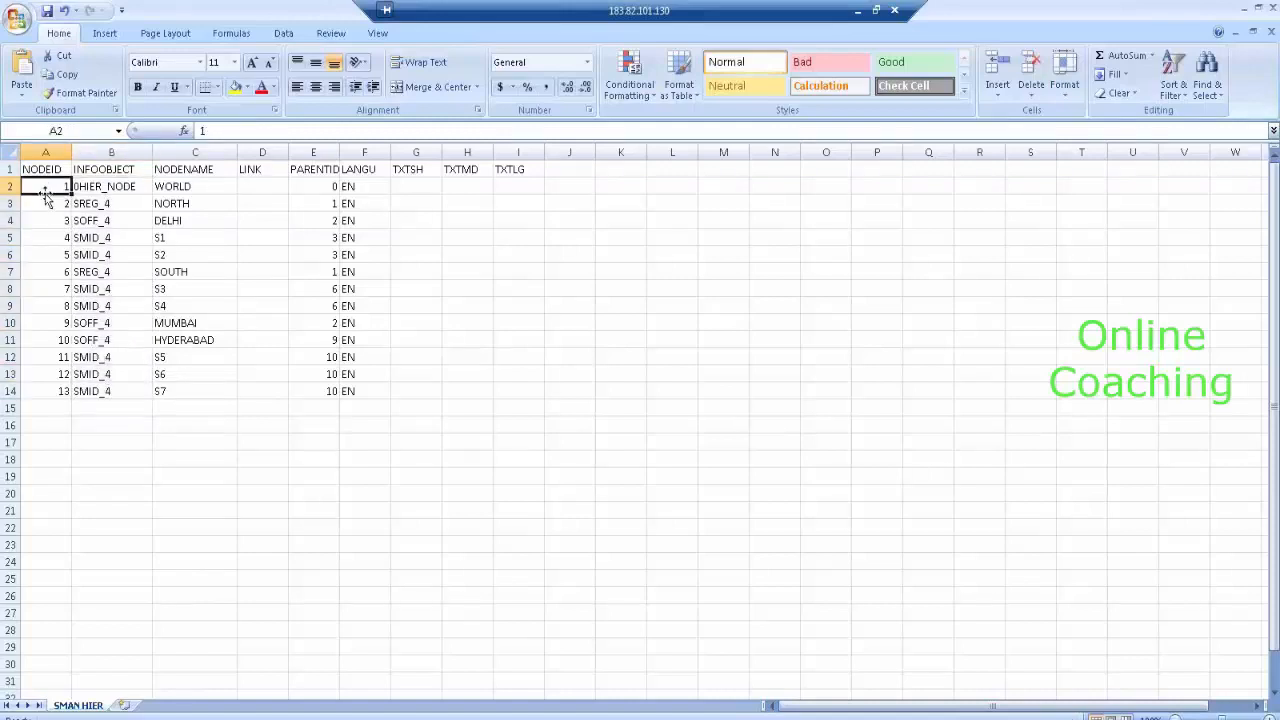
{"action": "left_click_drag", "start_coordinate": [49, 187], "coordinate": [46, 392]}
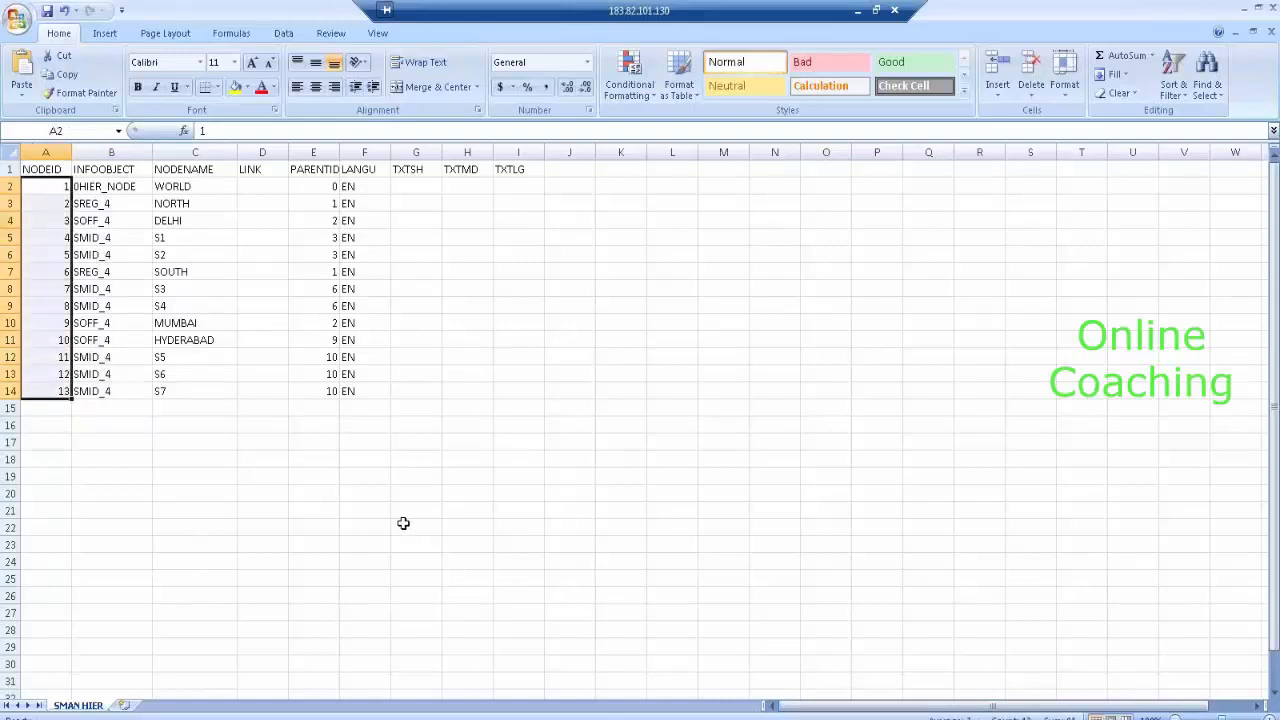
Close the SMAN HIER file without saving, and close the FLAT FILES folder.
{"action": "left_click", "coordinate": [1272, 8]}
{"action": "left_click", "coordinate": [641, 410]}
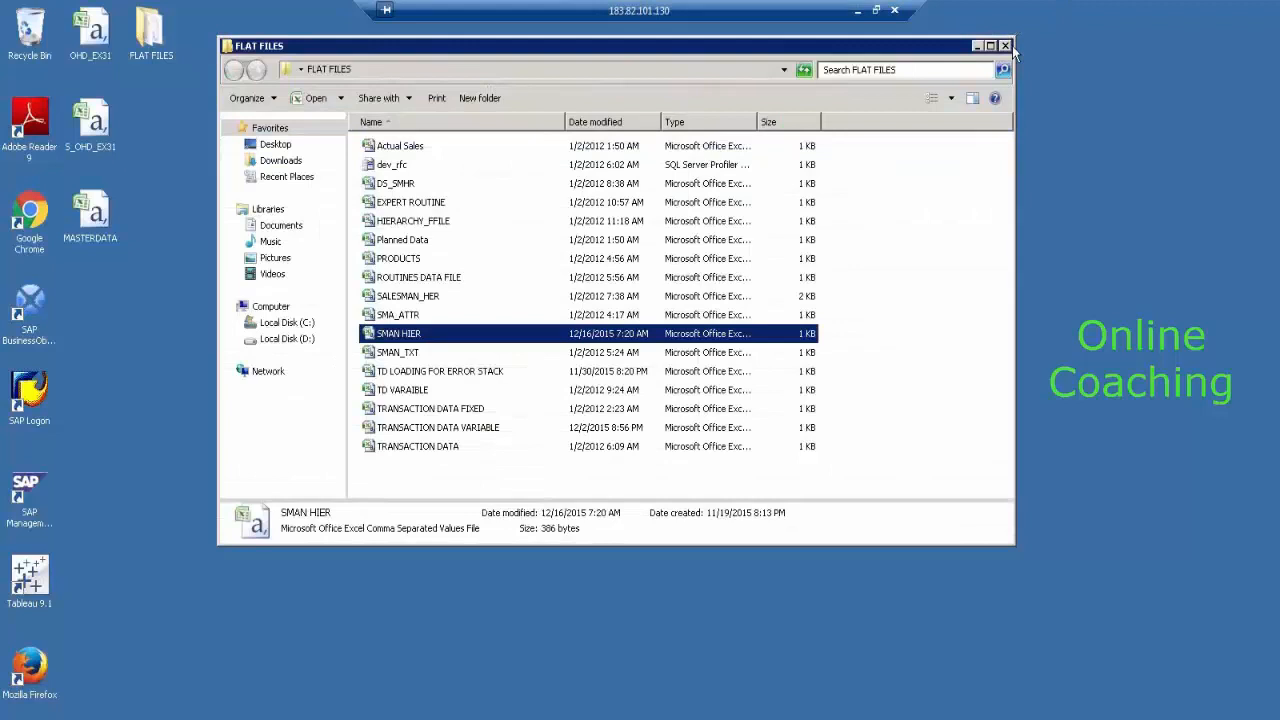
{"action": "left_click", "coordinate": [1012, 42]}
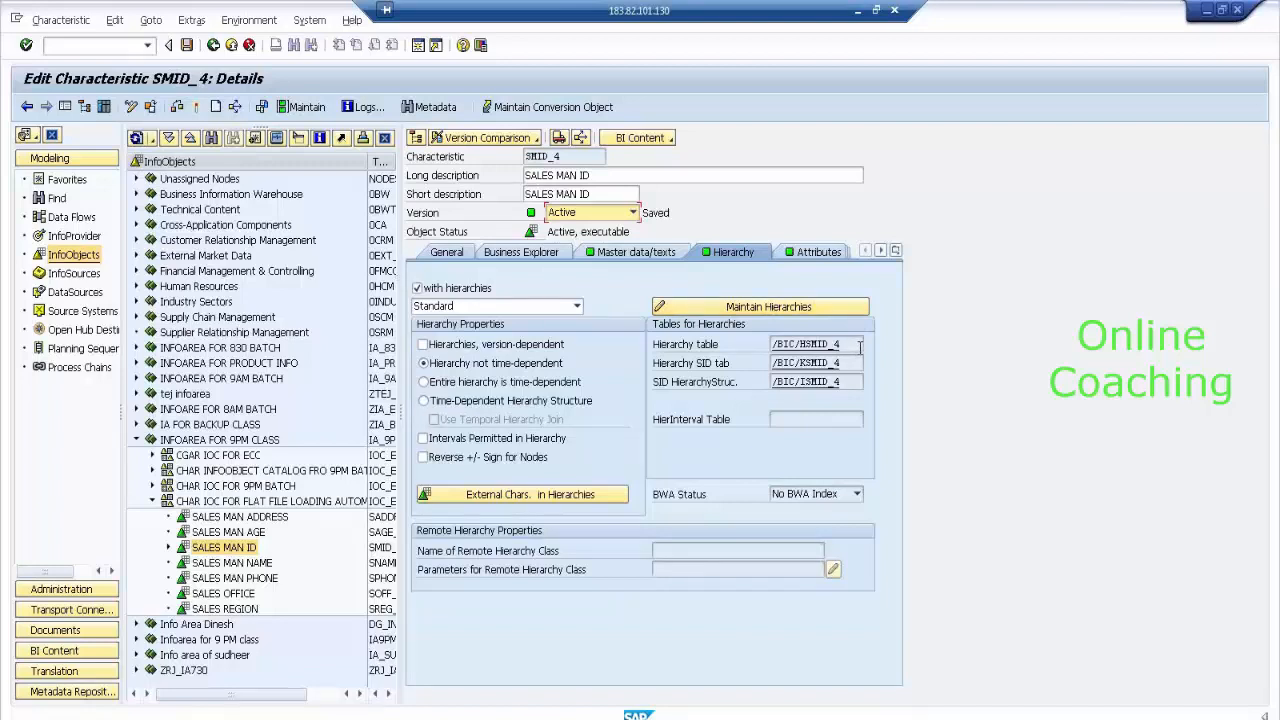
Switch back to SAP and examine the hierarchy table, hierarchy SID table and SID hierarchy structure table listed for SALES MAN ID.
{"action": "left_click_drag", "start_coordinate": [859, 345], "coordinate": [758, 345]}
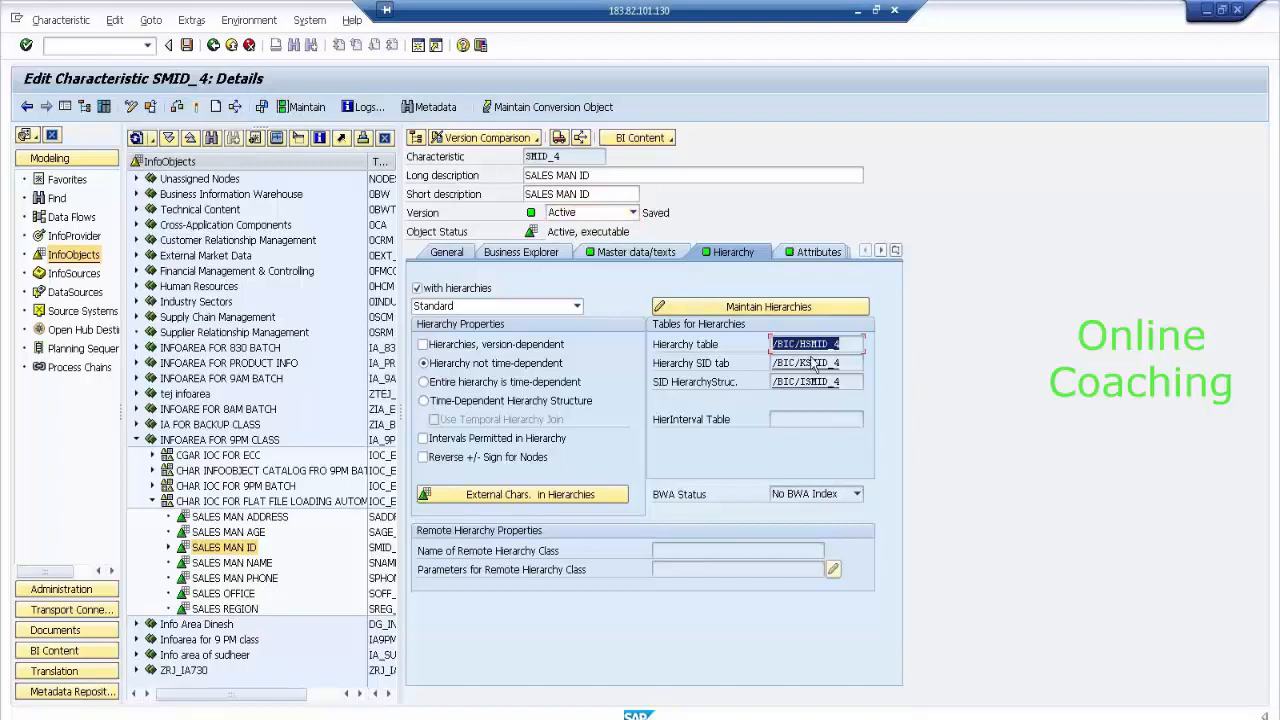
{"action": "left_click_drag", "start_coordinate": [854, 364], "coordinate": [758, 364]}
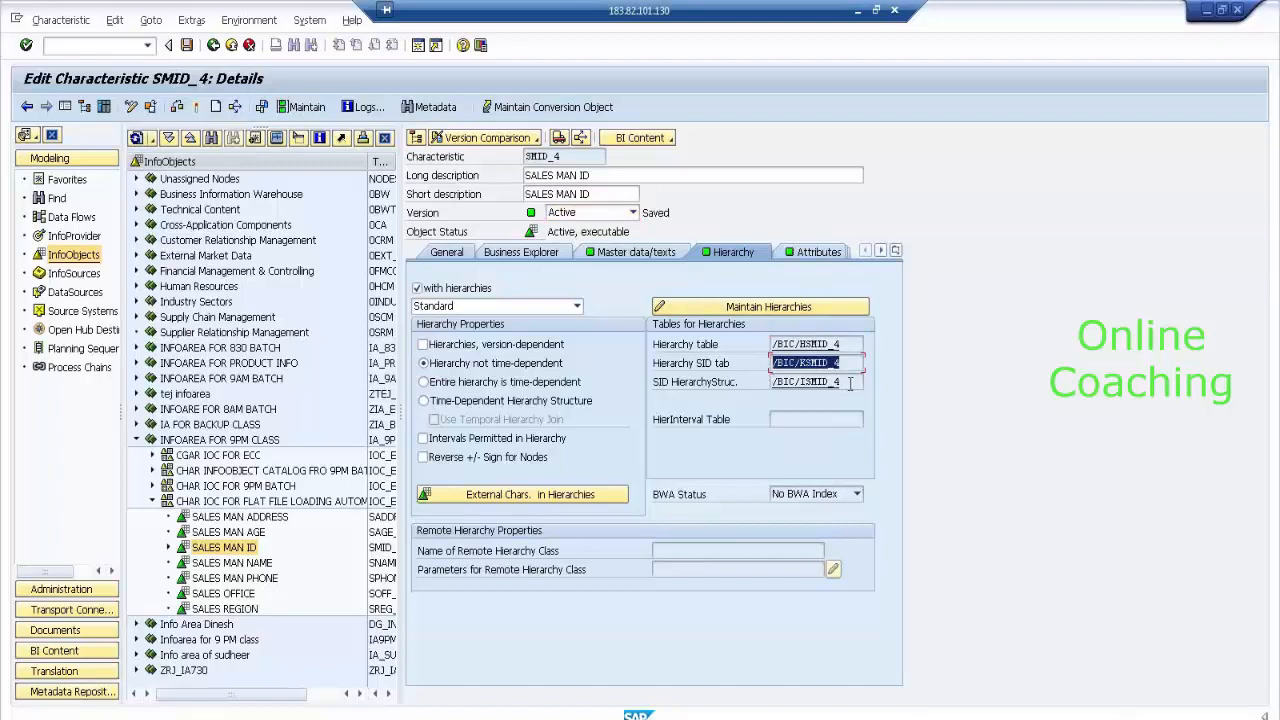
{"action": "left_click_drag", "start_coordinate": [856, 384], "coordinate": [737, 381]}
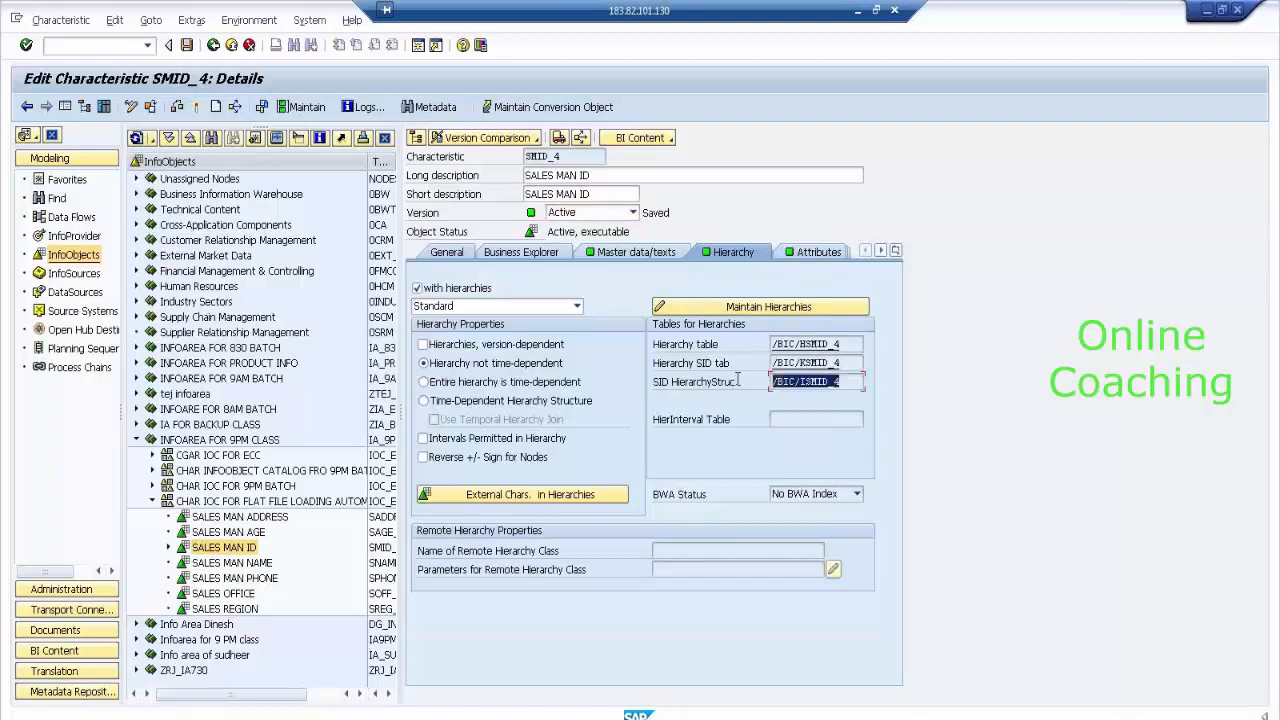
{"action": "left_click", "coordinate": [812, 383]}
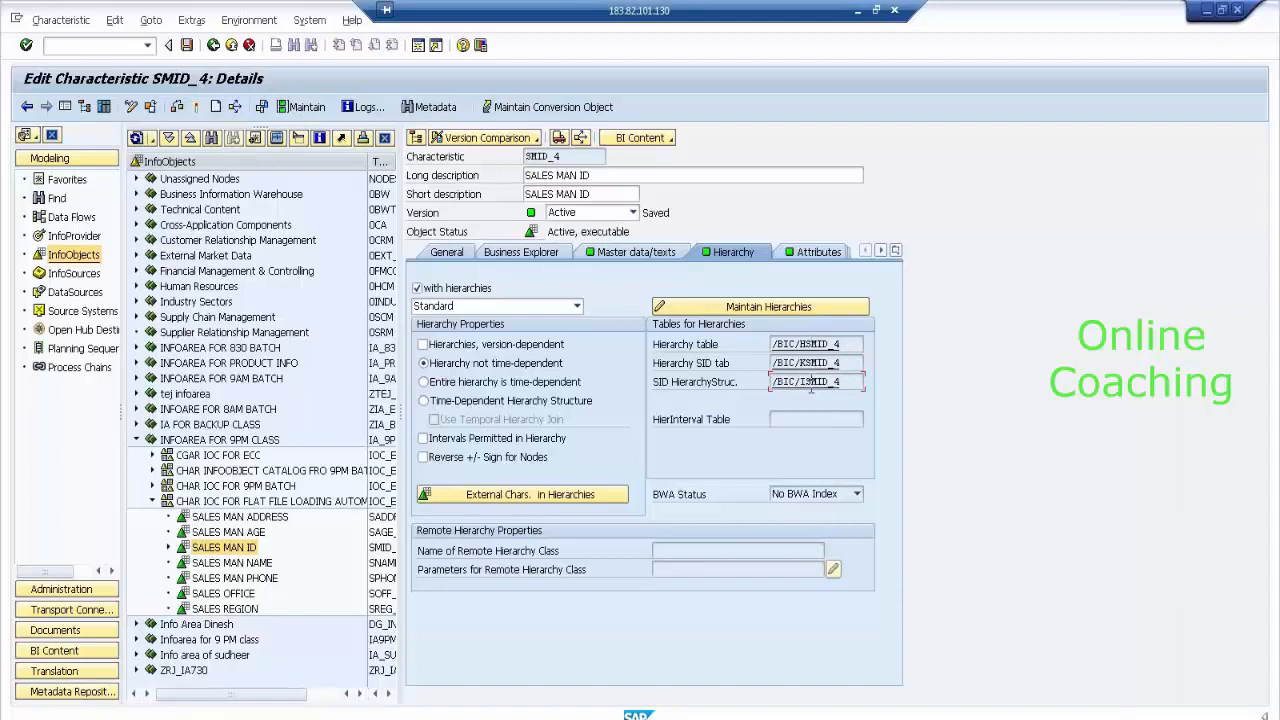
{"action": "left_click", "coordinate": [806, 418]}
Open the hierarchy table /BIC/HSMID_4 and display all its entries.
{"action": "left_click", "coordinate": [805, 343]}
{"action": "double_click", "coordinate": [805, 344]}
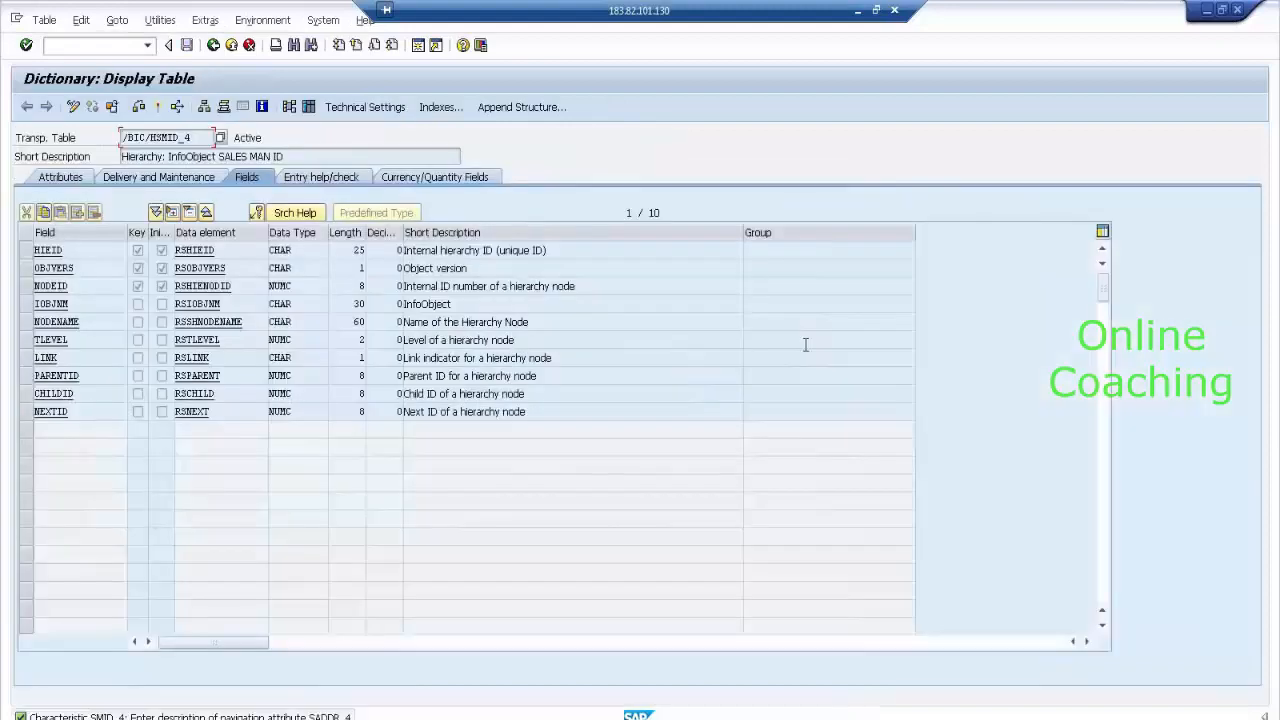
{"action": "left_click", "coordinate": [308, 107]}
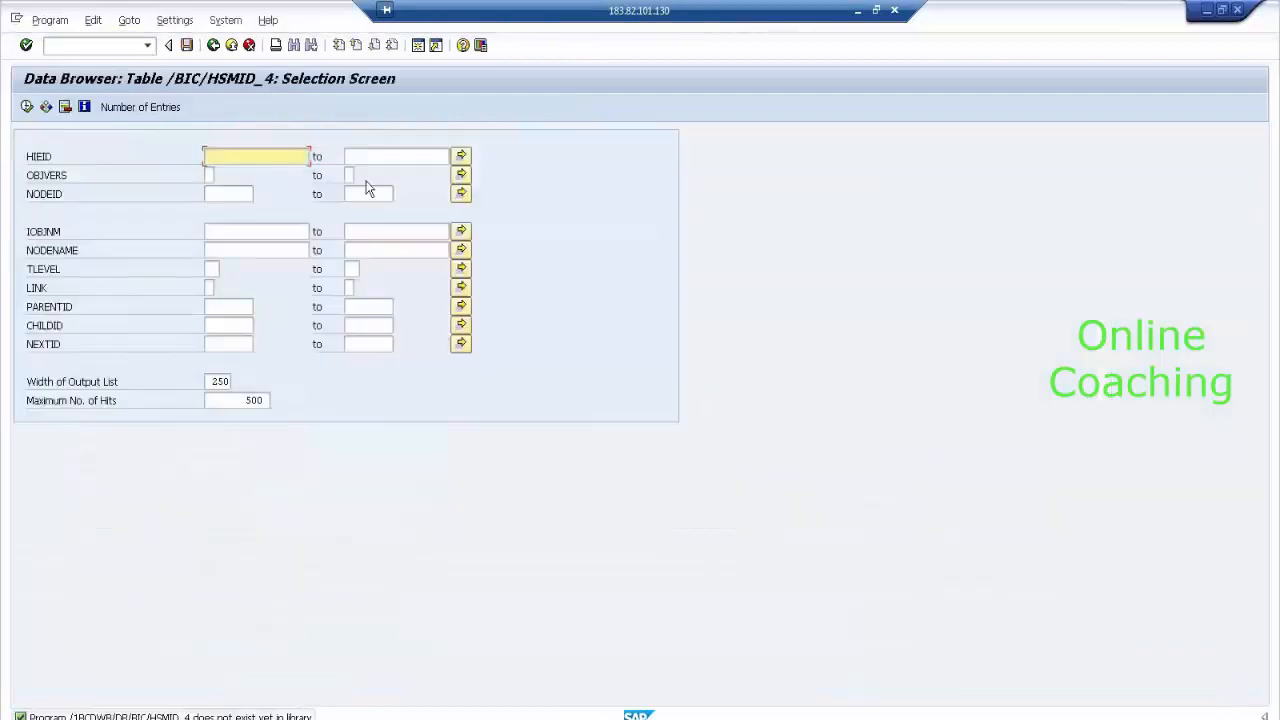
{"action": "left_click", "coordinate": [27, 107]}
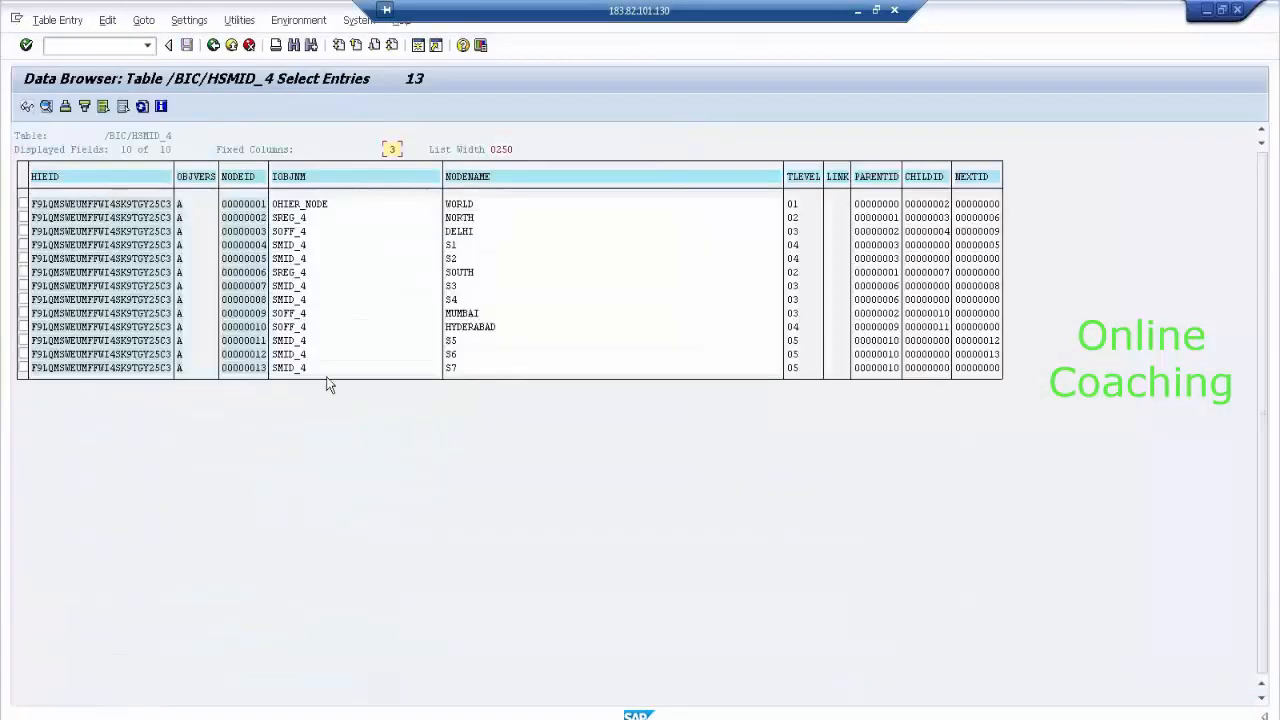
Leave the hierarchy table's contents and open the definition of the hierarchy SID table /BIC/KSMID_4.
{"action": "left_click", "coordinate": [212, 45]}
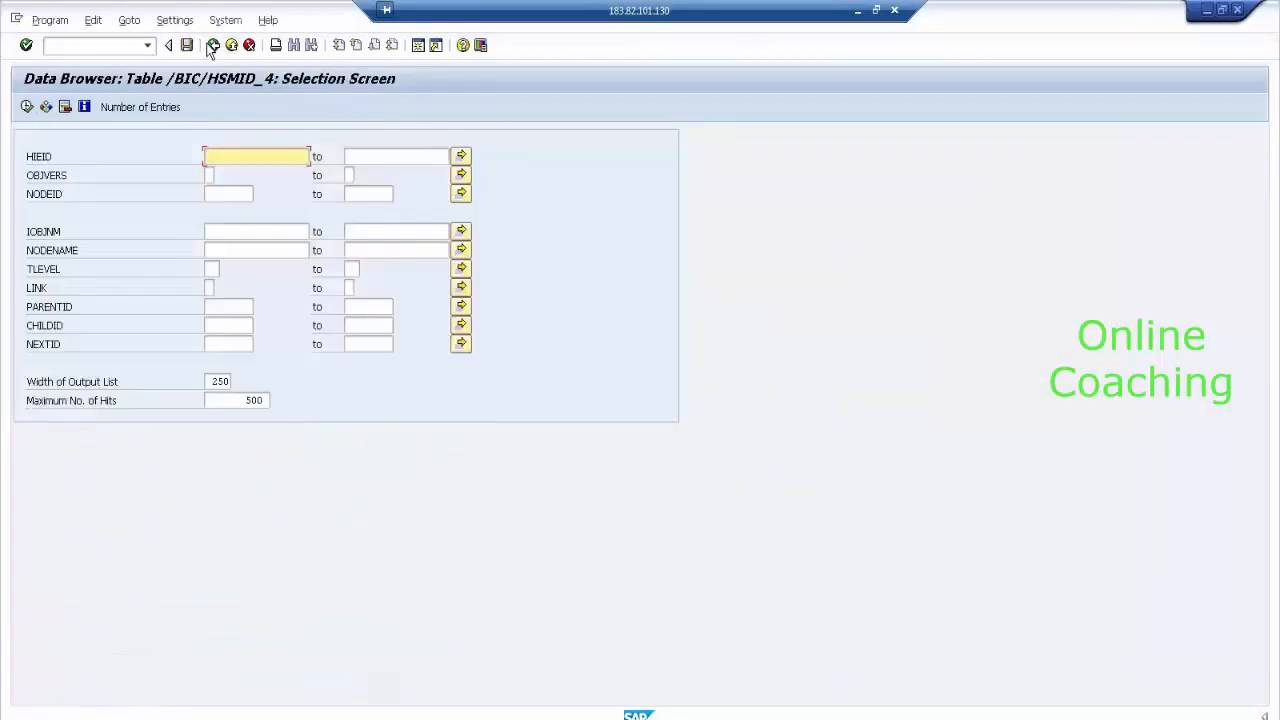
{"action": "left_click", "coordinate": [212, 45]}
{"action": "left_click", "coordinate": [212, 45]}
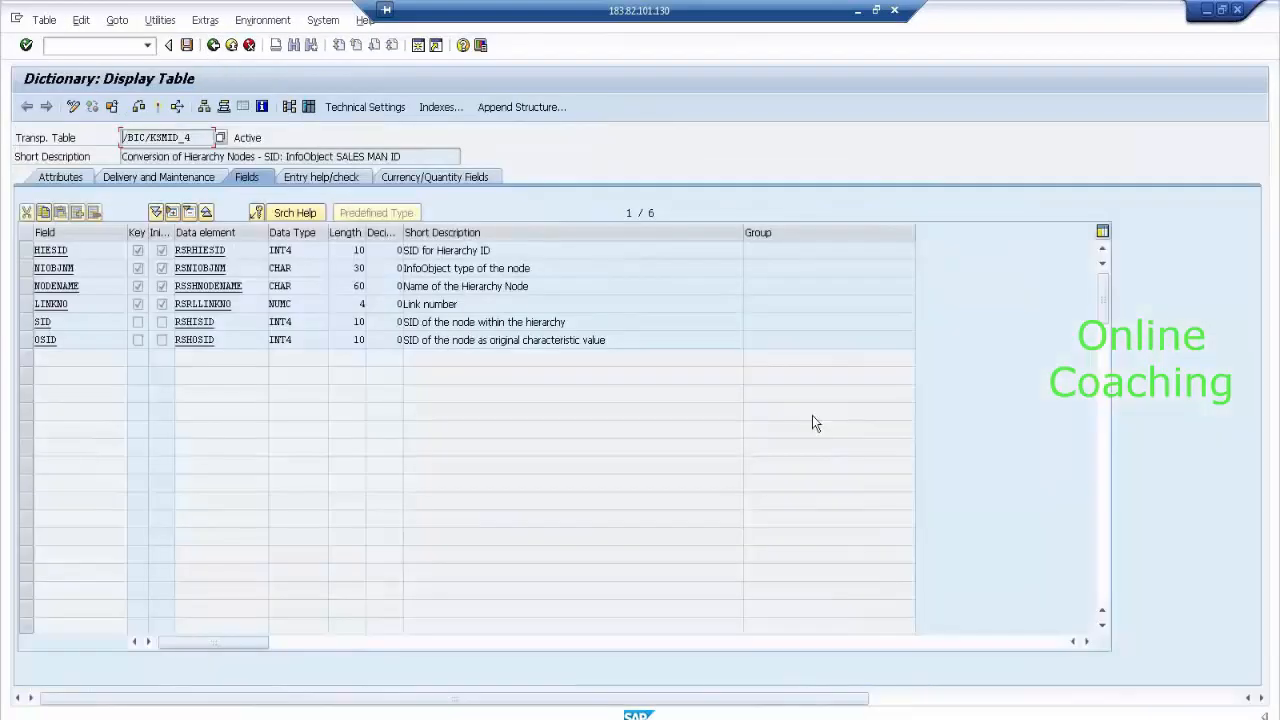
Leave the table and the SALES MAN ID details, and select the catalog CHAR IOC FOR FLAT FILE LOADING AUTOMATICALLY in the InfoObjects tree.
{"action": "left_click", "coordinate": [213, 45]}
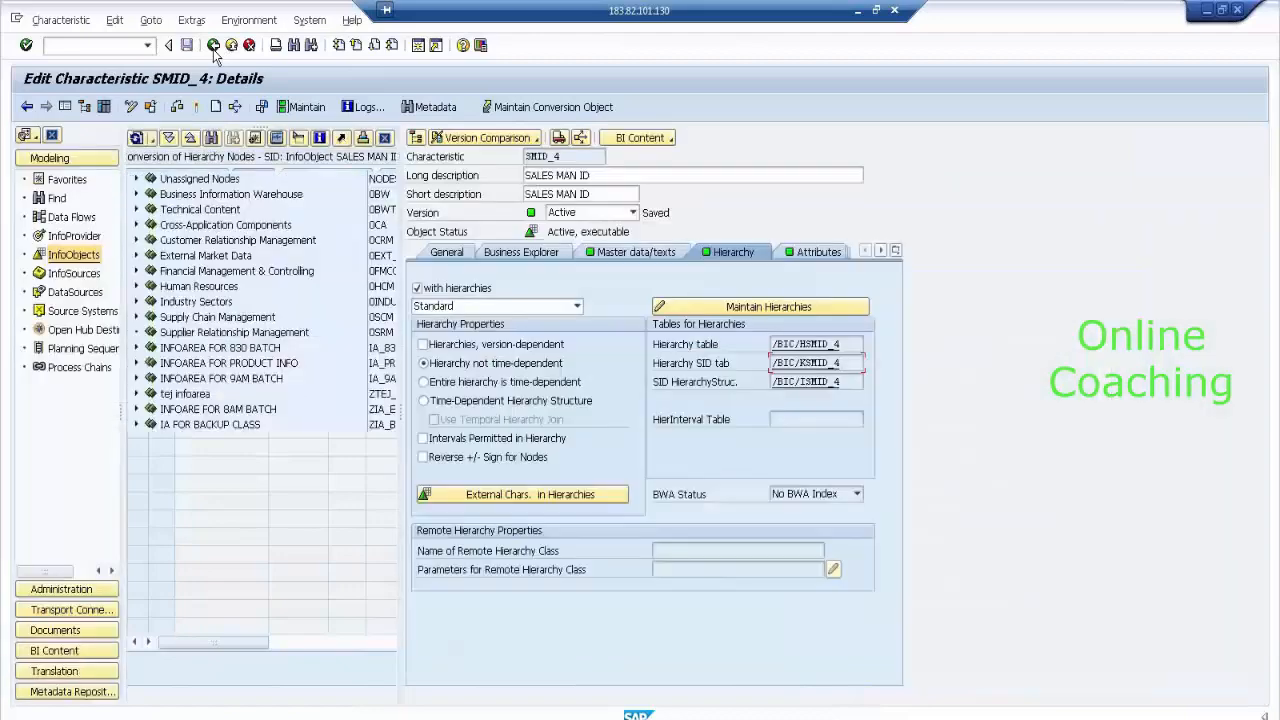
{"action": "left_click", "coordinate": [213, 47]}
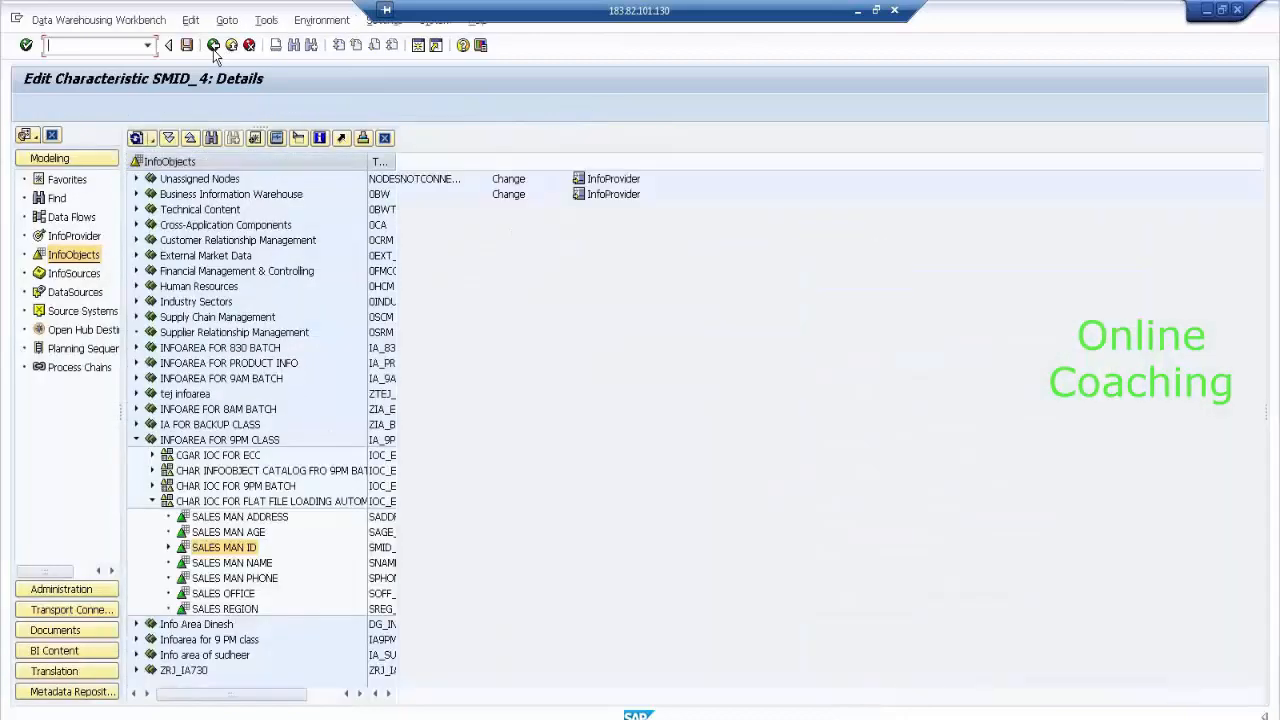
{"action": "left_click", "coordinate": [155, 508]}
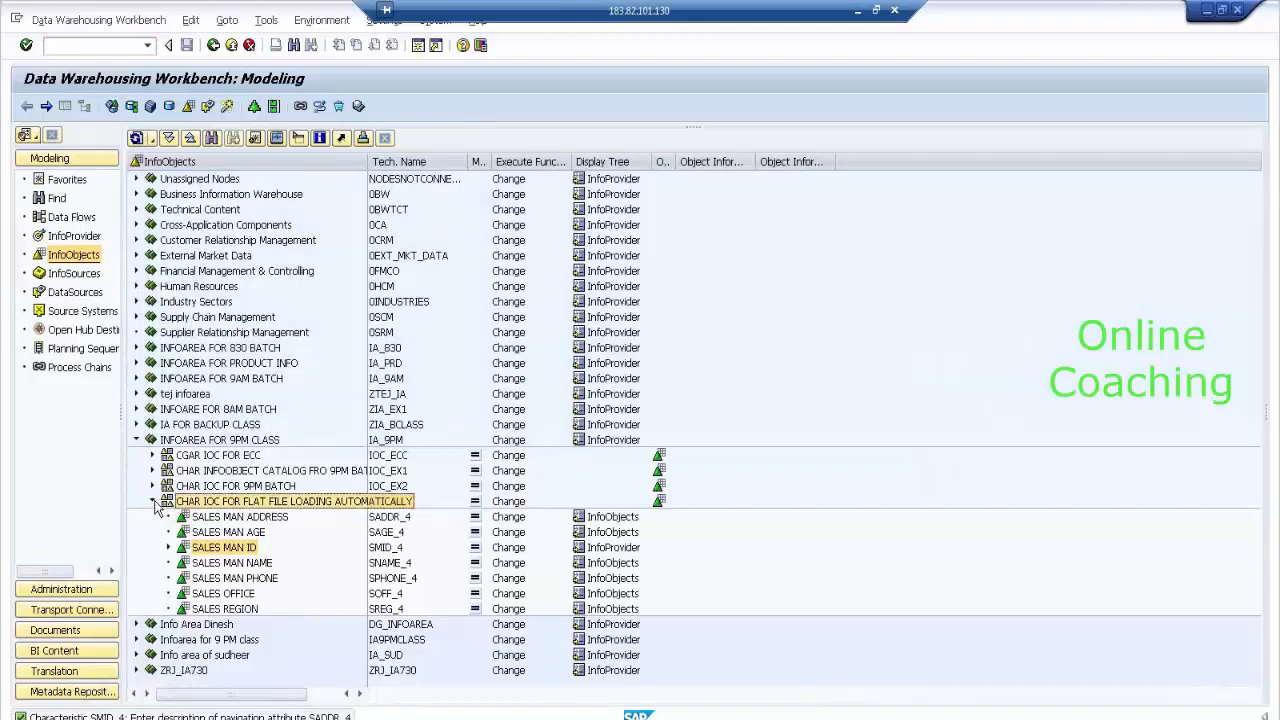